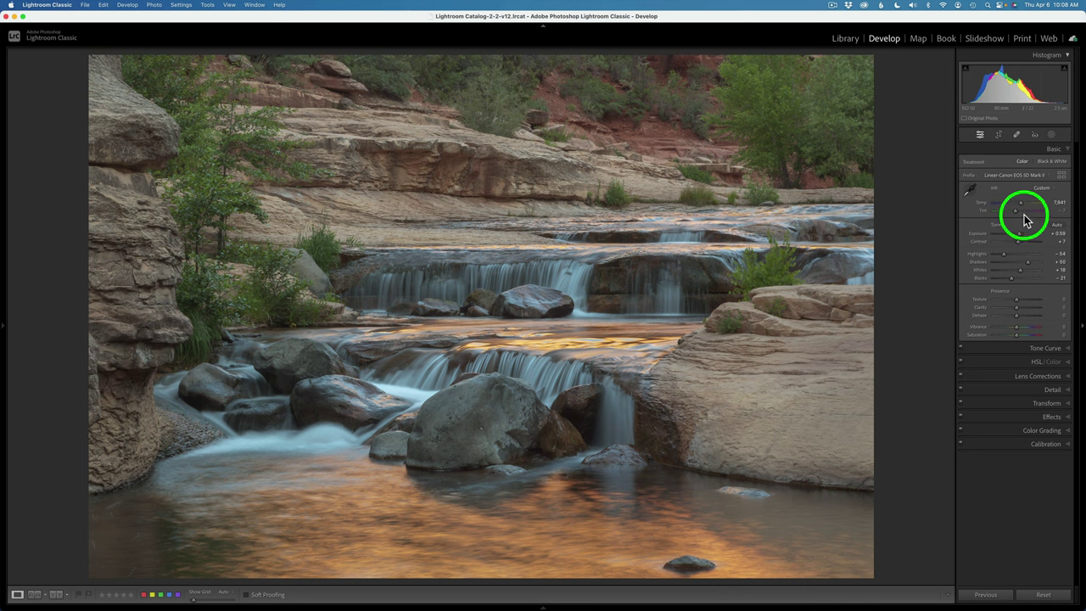
# - Review the photo's Basic, Lens Corrections and Detail settings, and inspect its crop overlay
pyautogui.click(1058, 229)
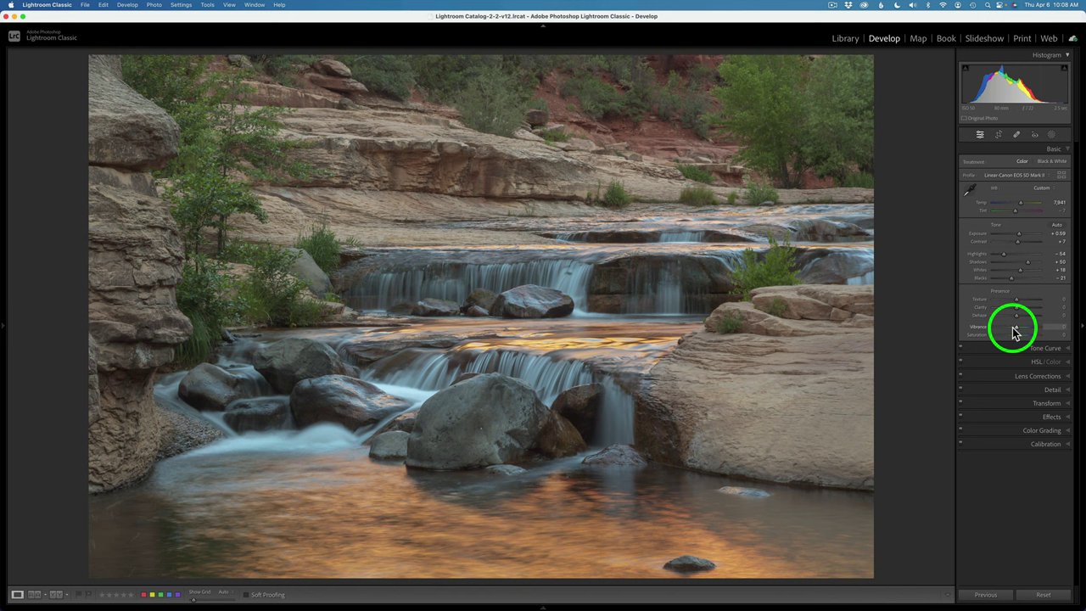
pyautogui.click(1048, 378)
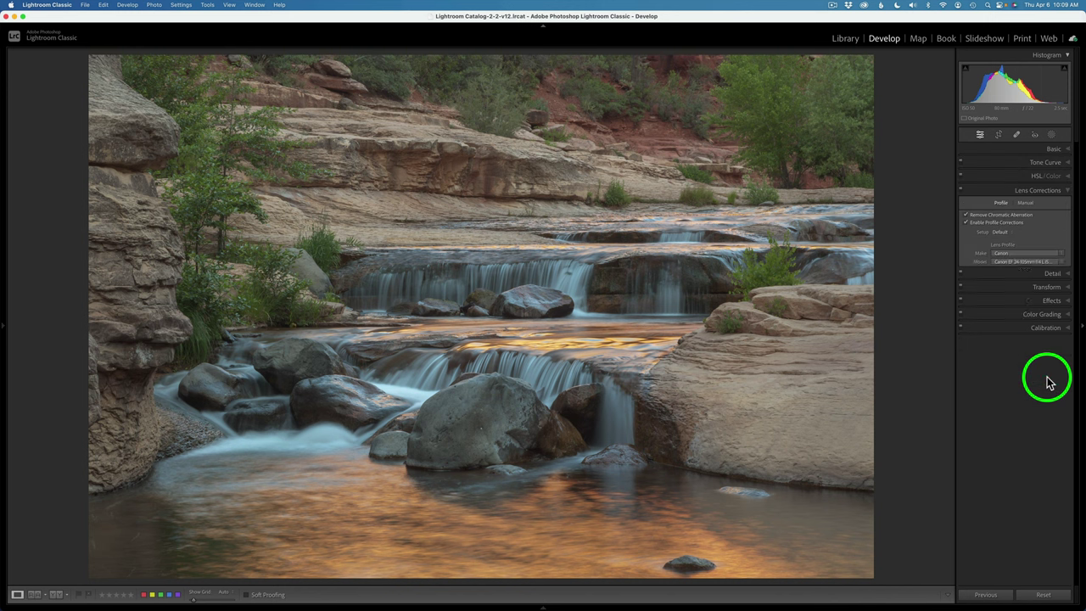
pyautogui.click(967, 222)
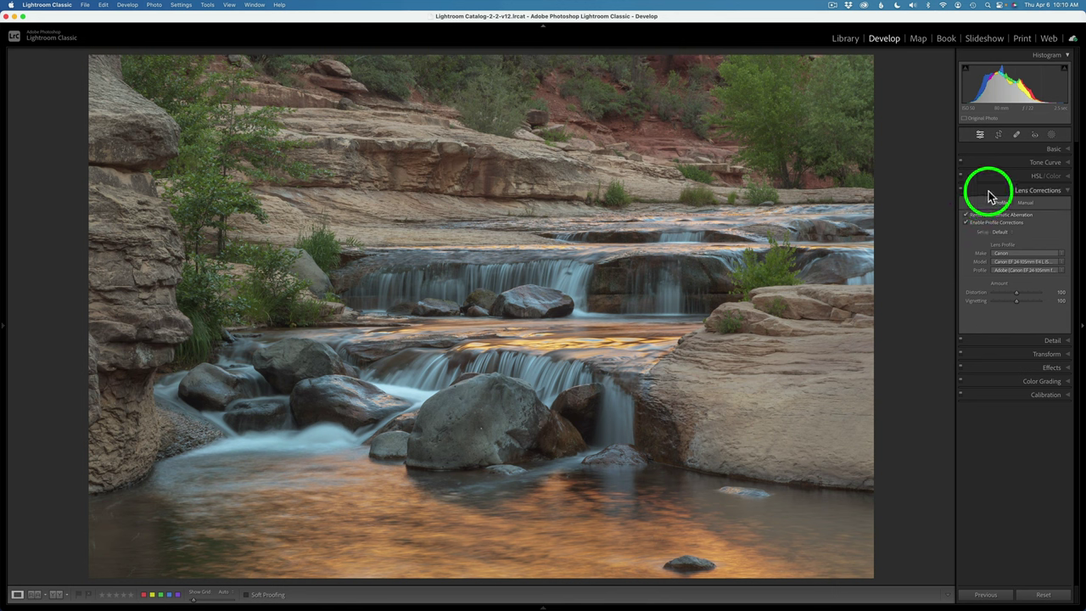
pyautogui.click(988, 190)
pyautogui.click(1011, 212)
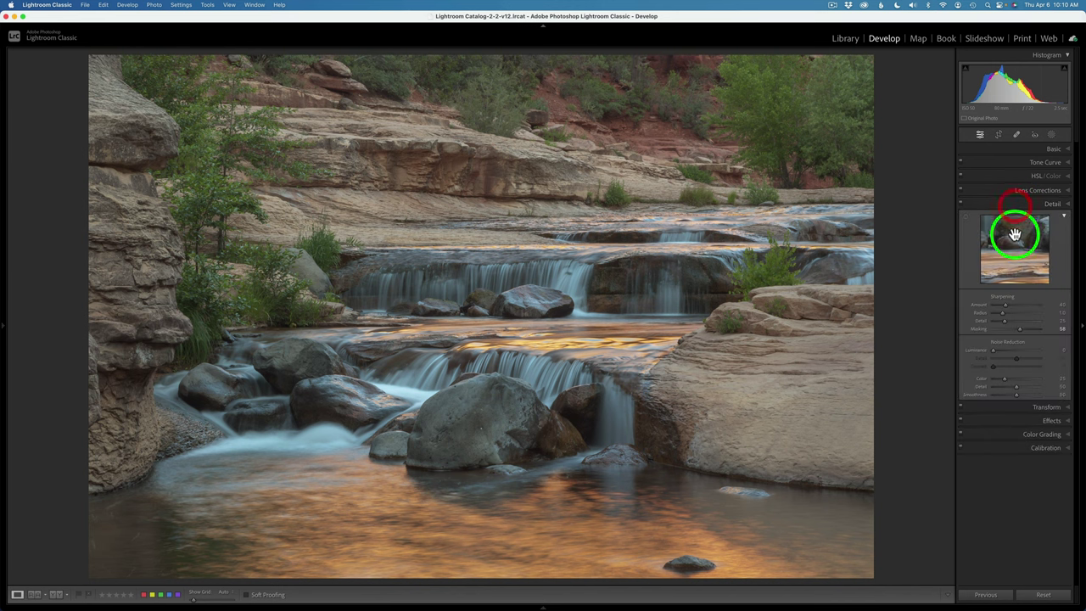
pyautogui.click(1010, 356)
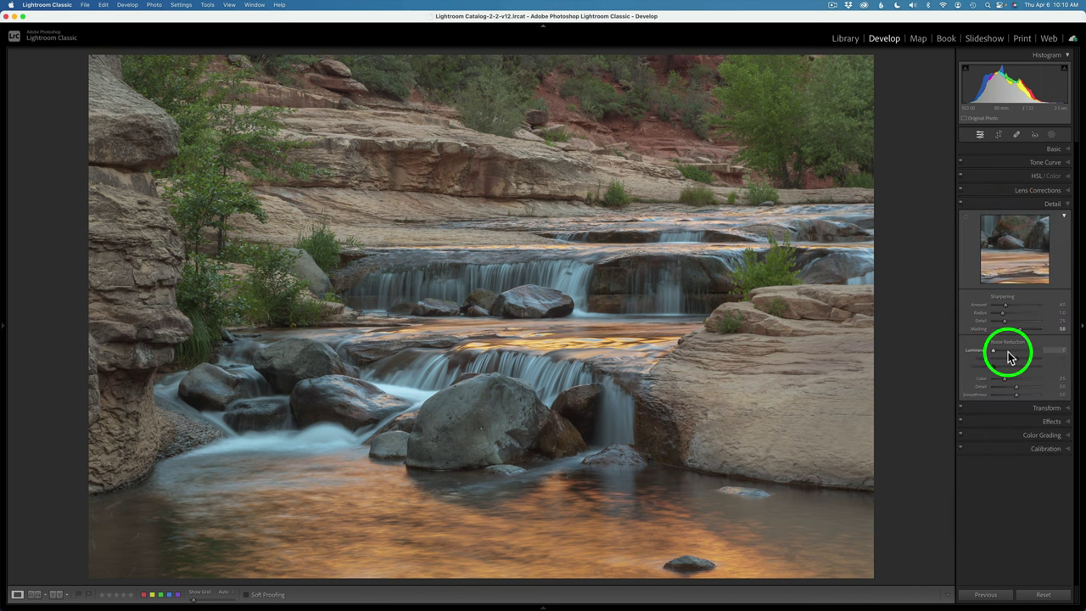
pyautogui.click(1010, 386)
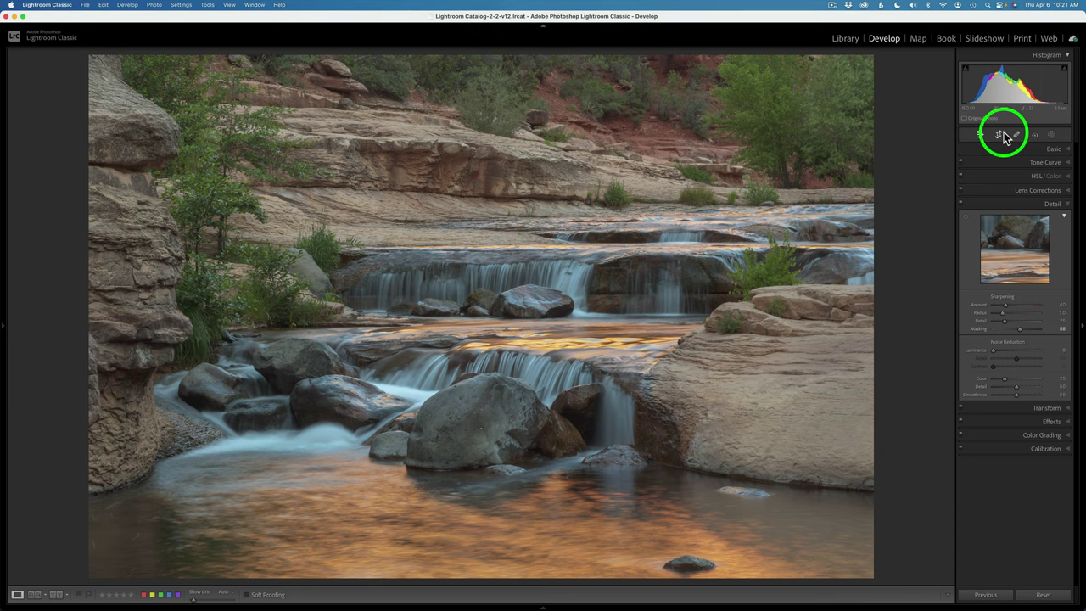
pyautogui.click(1000, 134)
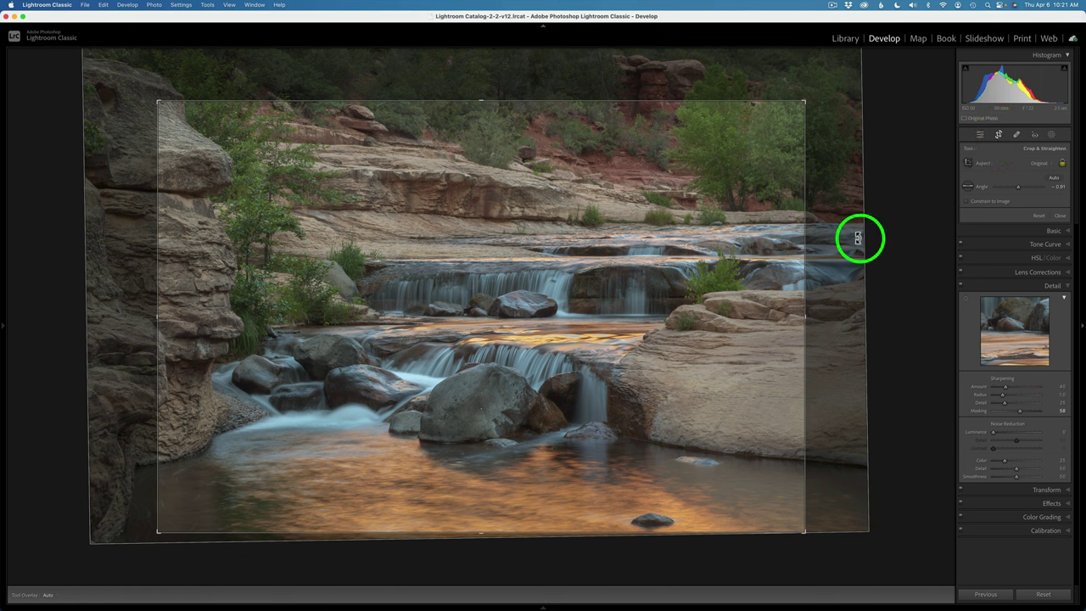
pyautogui.click(980, 136)
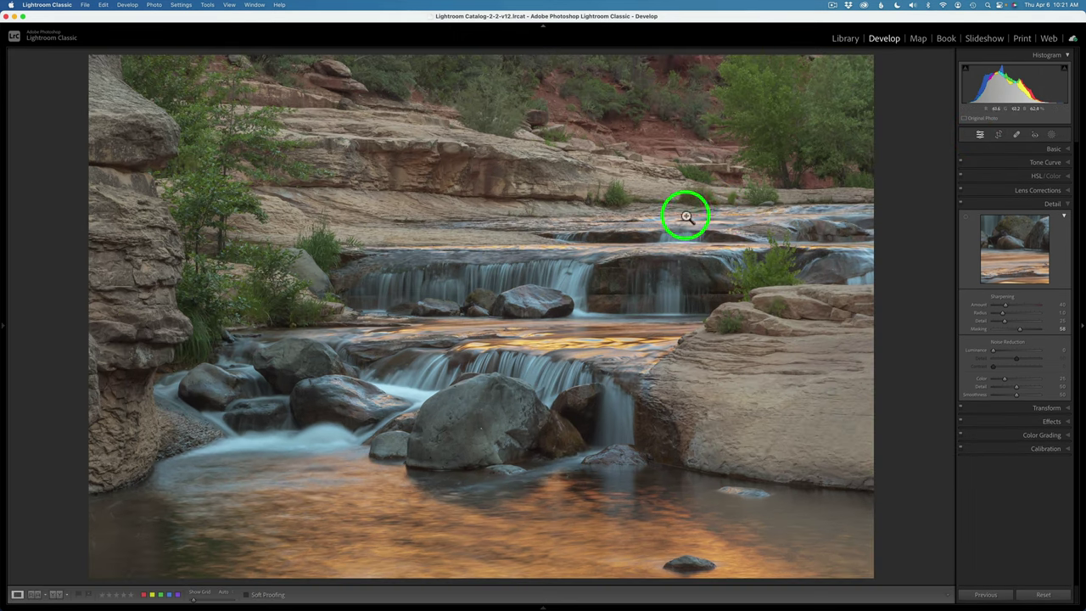
# - Open the waterfall photo in Adobe Photoshop 2023 for further editing
pyautogui.rightClick(603, 227)
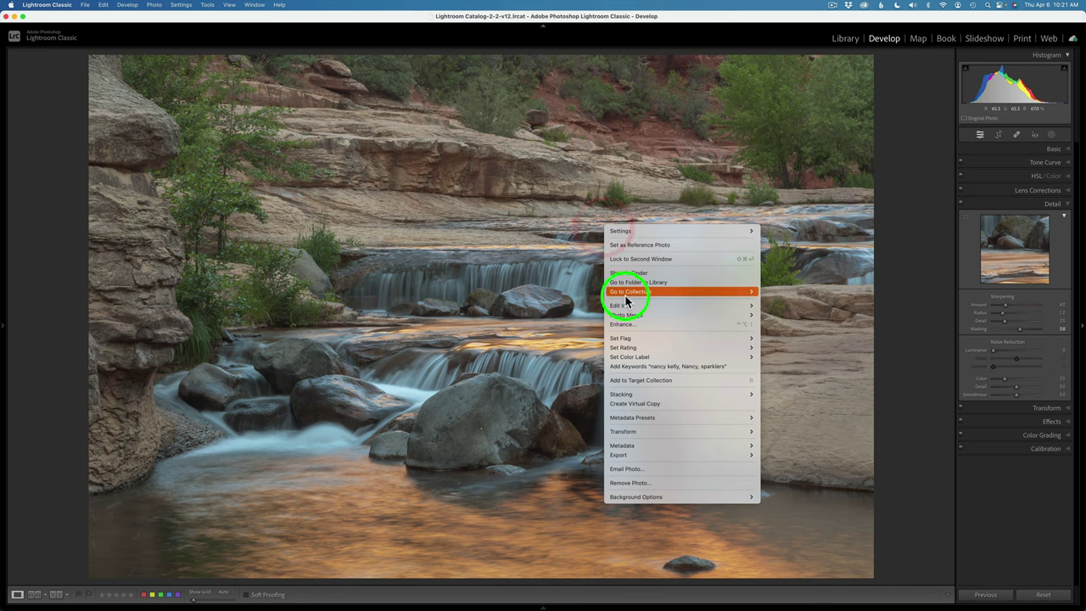
pyautogui.moveTo(742, 307)
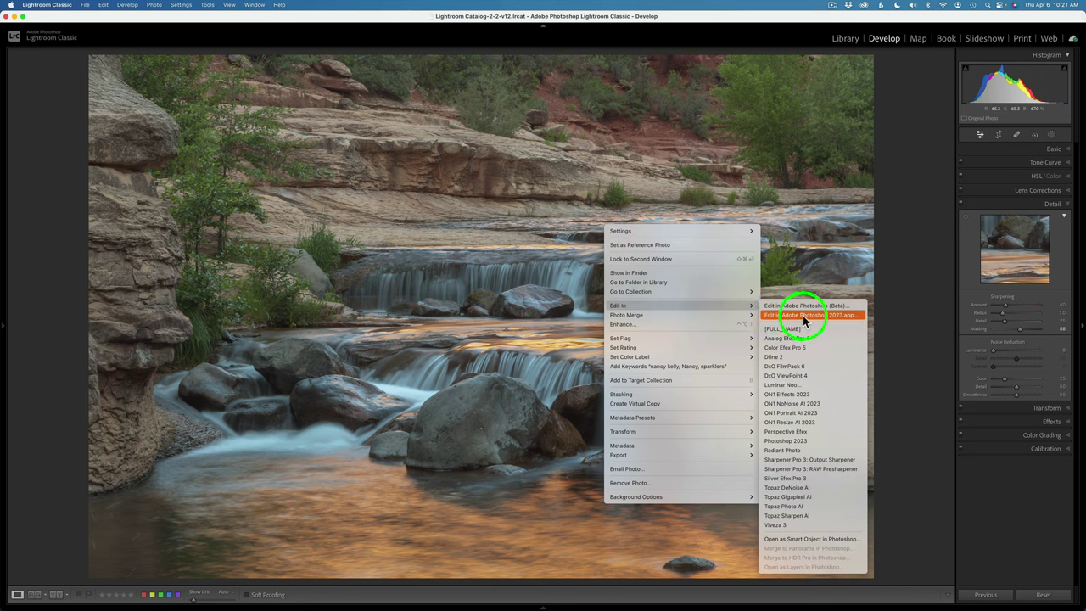
pyautogui.click(914, 273)
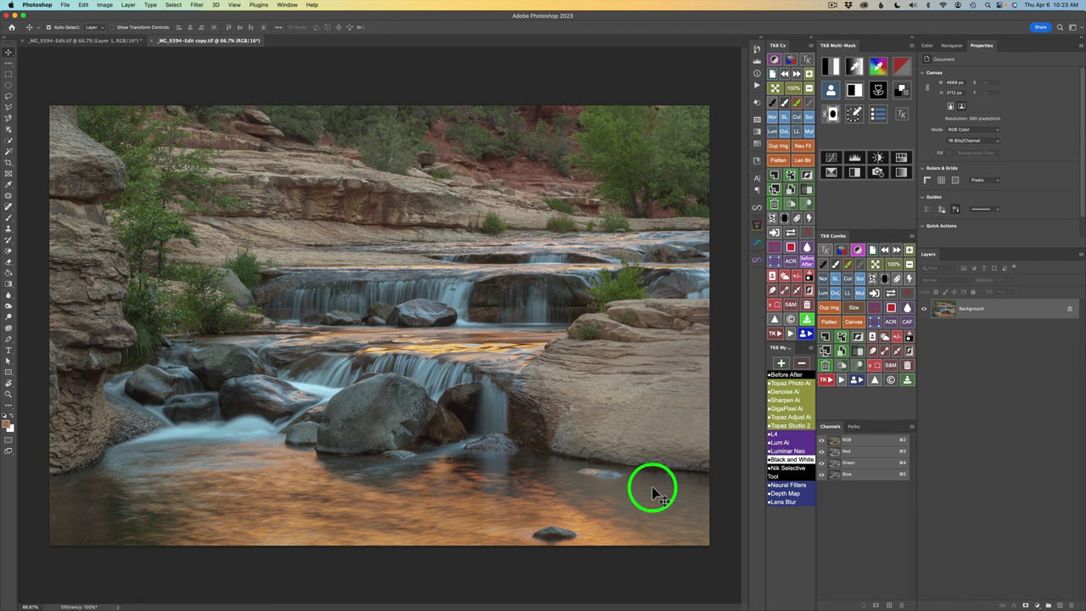
# - Lasso the two small rocks in the lower pool and the spot at the upper-right photo edge, and remove them with Delete and Fill Selection
pyautogui.press('l')
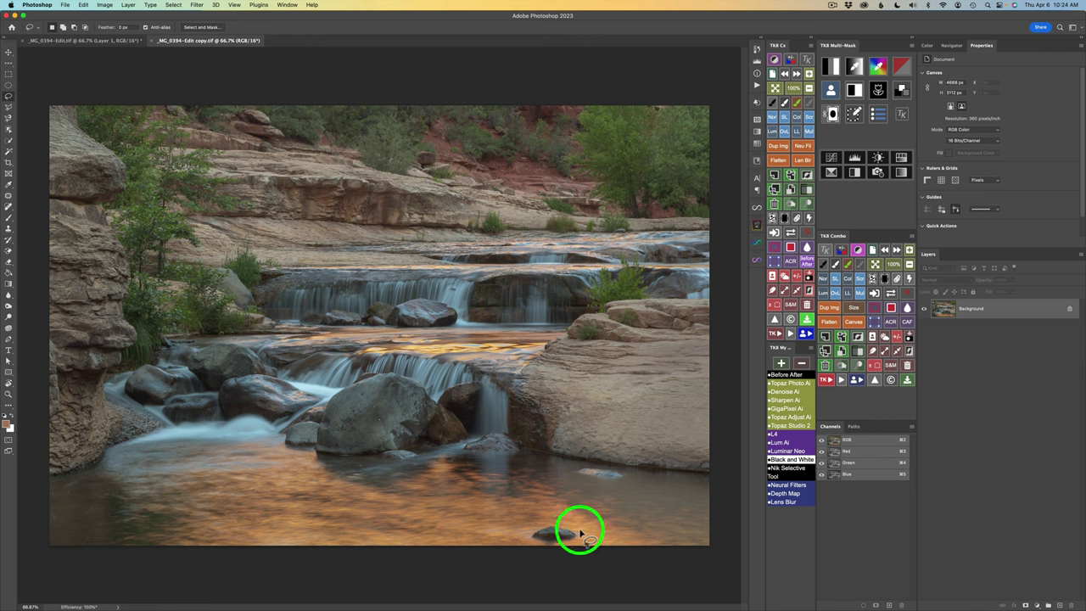
pyautogui.moveTo(572, 530)
pyautogui.mouseDown()
pyautogui.moveTo(483, 528)
pyautogui.moveTo(485, 539)
pyautogui.moveTo(563, 543)
pyautogui.moveTo(583, 541)
pyautogui.moveTo(579, 521)
pyautogui.mouseUp()
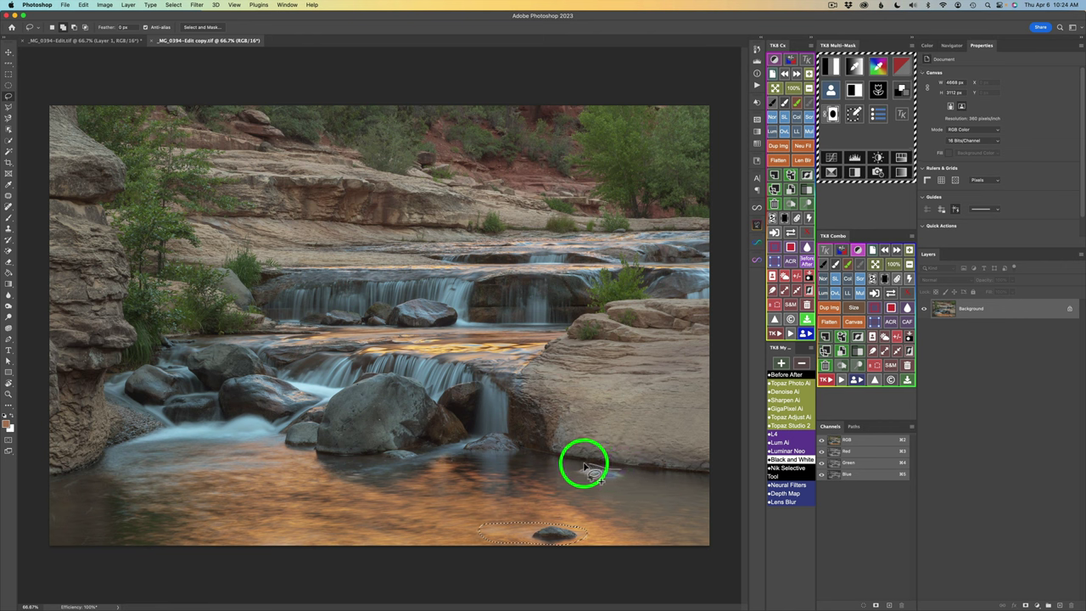
pyautogui.moveTo(592, 484)
pyautogui.mouseDown()
pyautogui.moveTo(630, 478)
pyautogui.moveTo(616, 466)
pyautogui.moveTo(623, 472)
pyautogui.mouseUp()
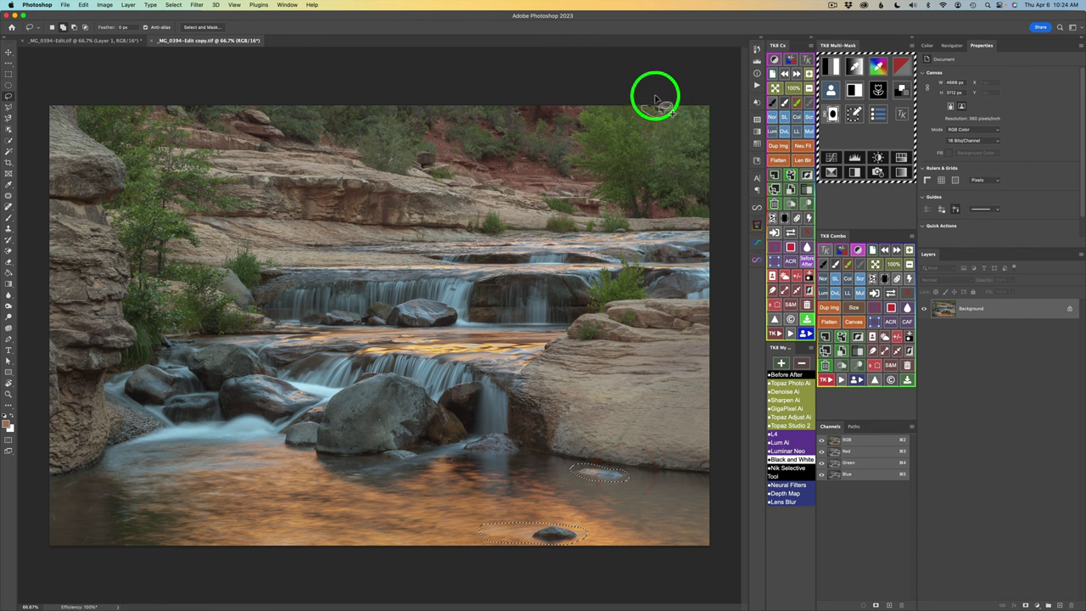
pyautogui.moveTo(658, 107)
pyautogui.mouseDown()
pyautogui.moveTo(676, 90)
pyautogui.moveTo(652, 103)
pyautogui.mouseUp()
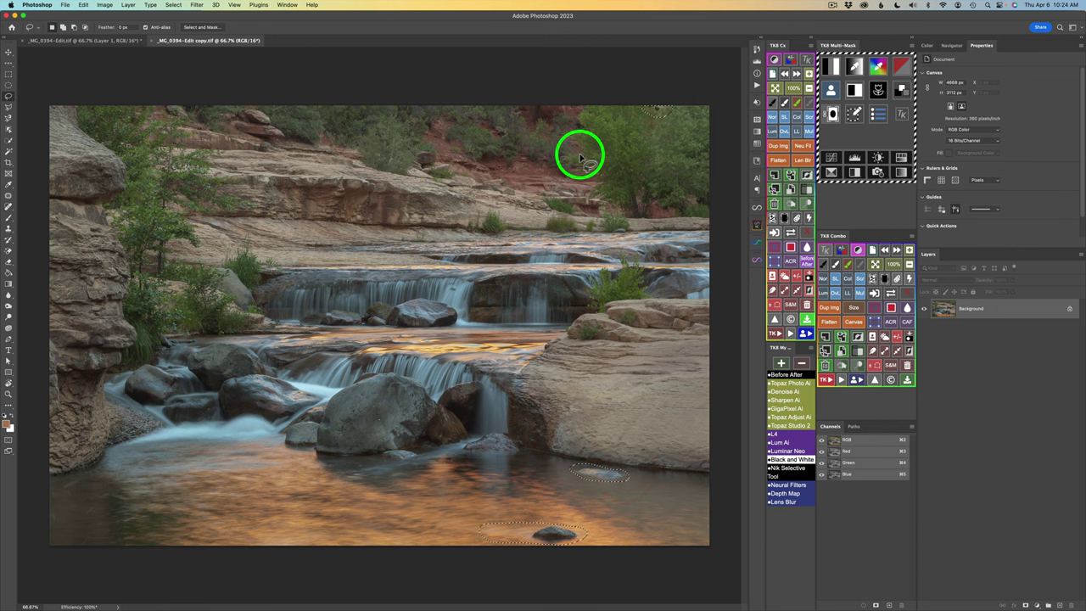
pyautogui.rightClick(580, 158)
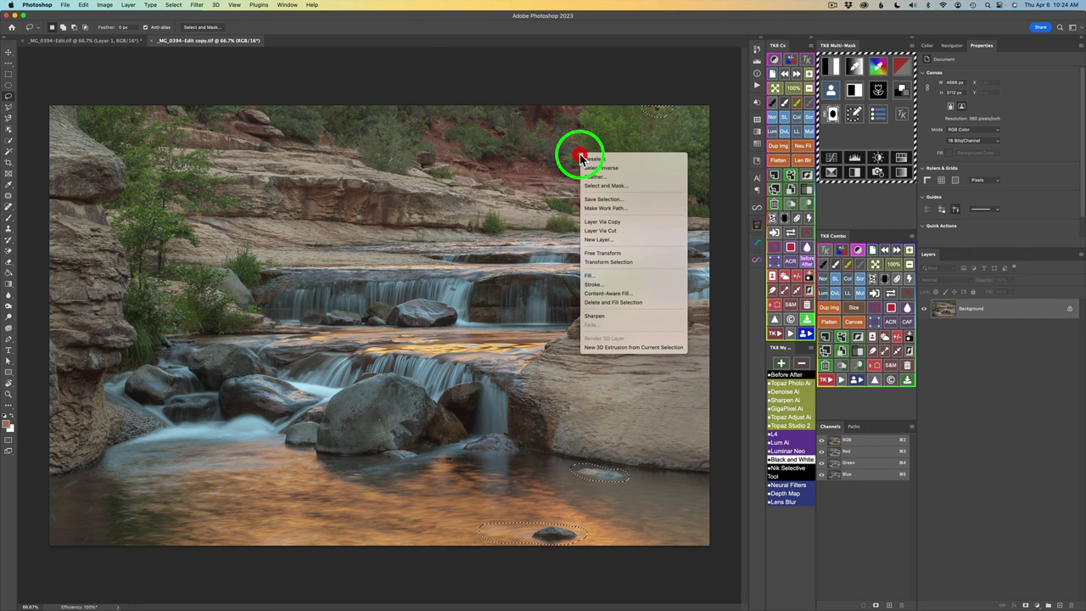
pyautogui.click(611, 303)
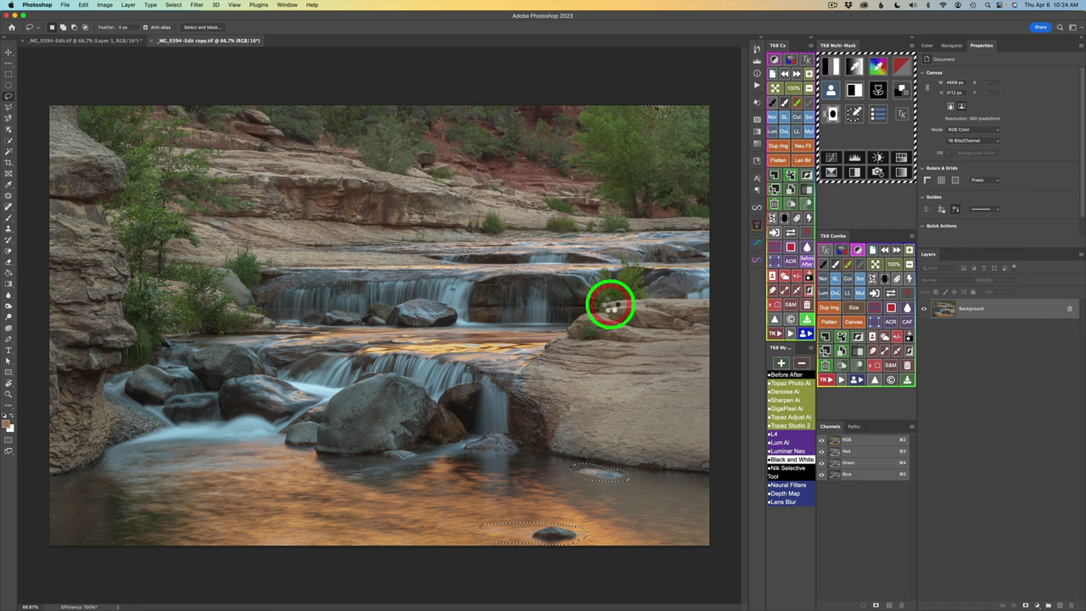
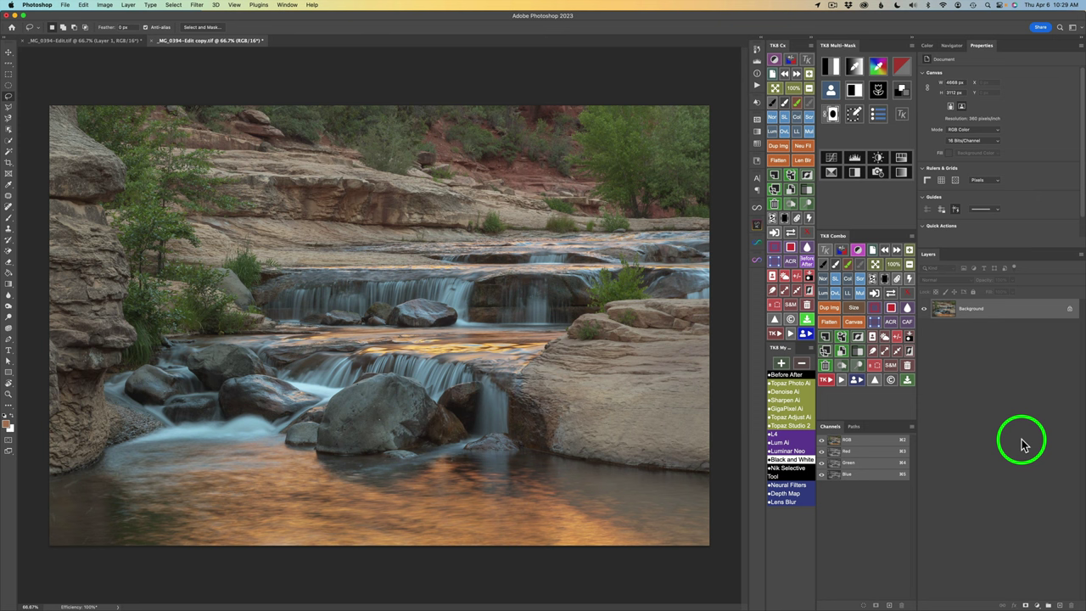
# - Create a Color Grading layer masked by the RGB Midtones 3 luminosity mask
pyautogui.click(834, 67)
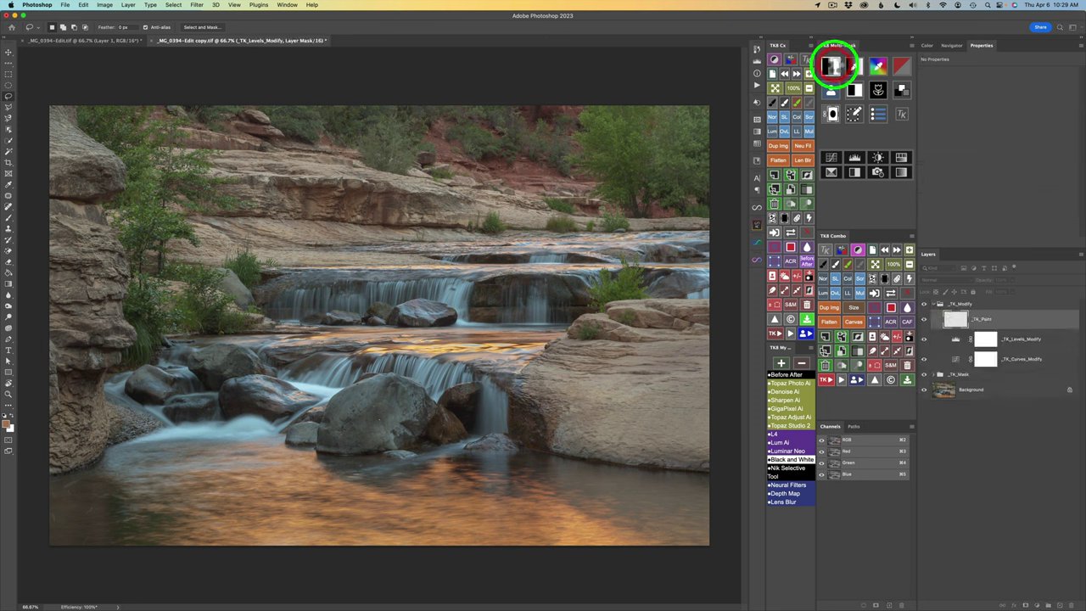
pyautogui.click(886, 112)
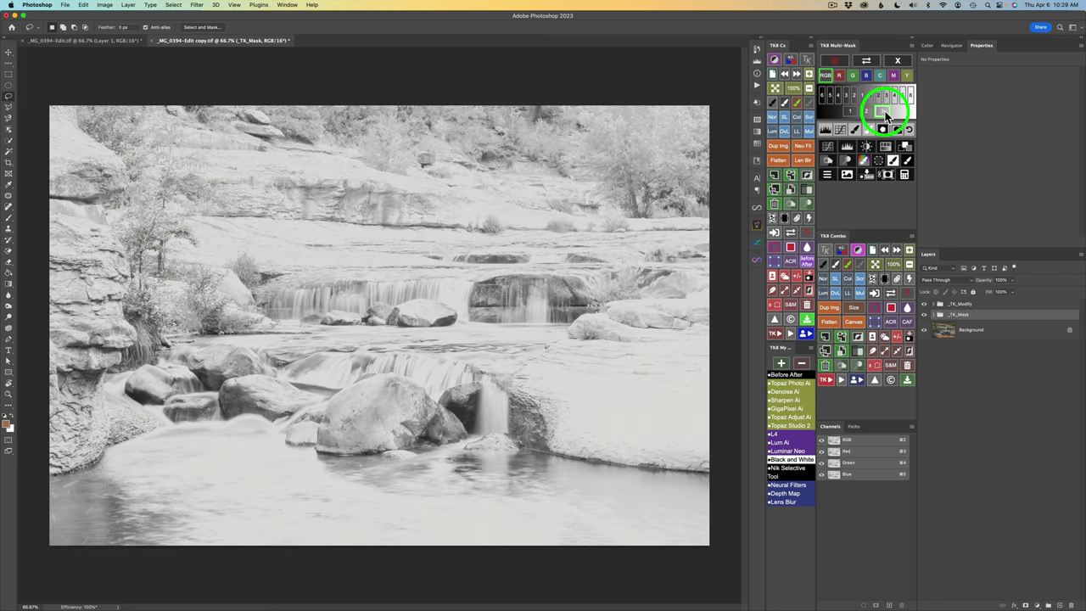
pyautogui.click(904, 147)
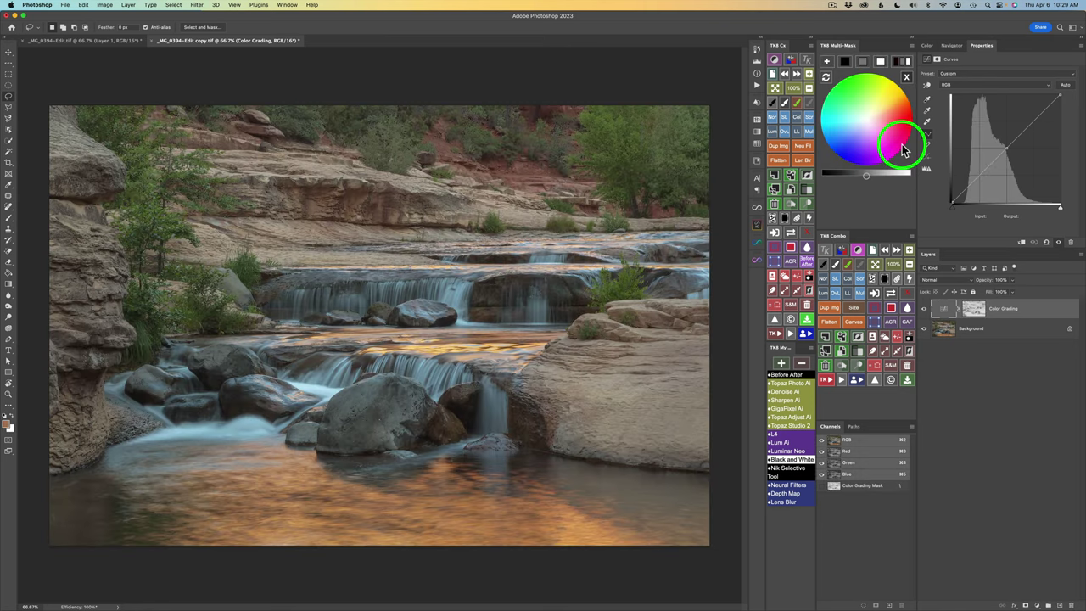
# - Darken the shadows and brighten the midtones on the Color Grading layer
pyautogui.click(849, 64)
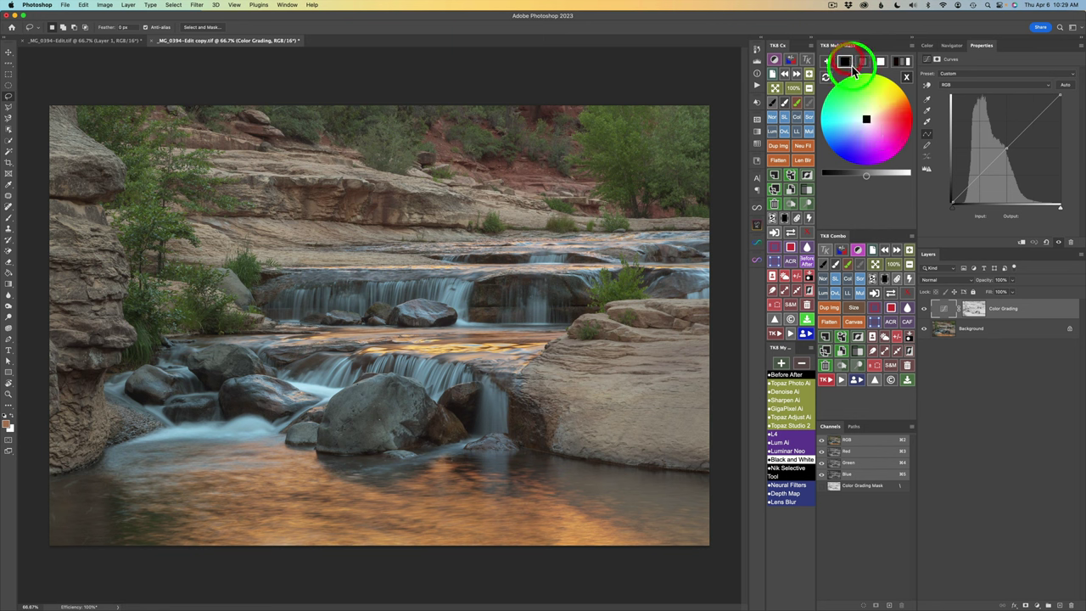
pyautogui.moveTo(867, 180); pyautogui.dragTo(852, 175)
pyautogui.click(862, 62)
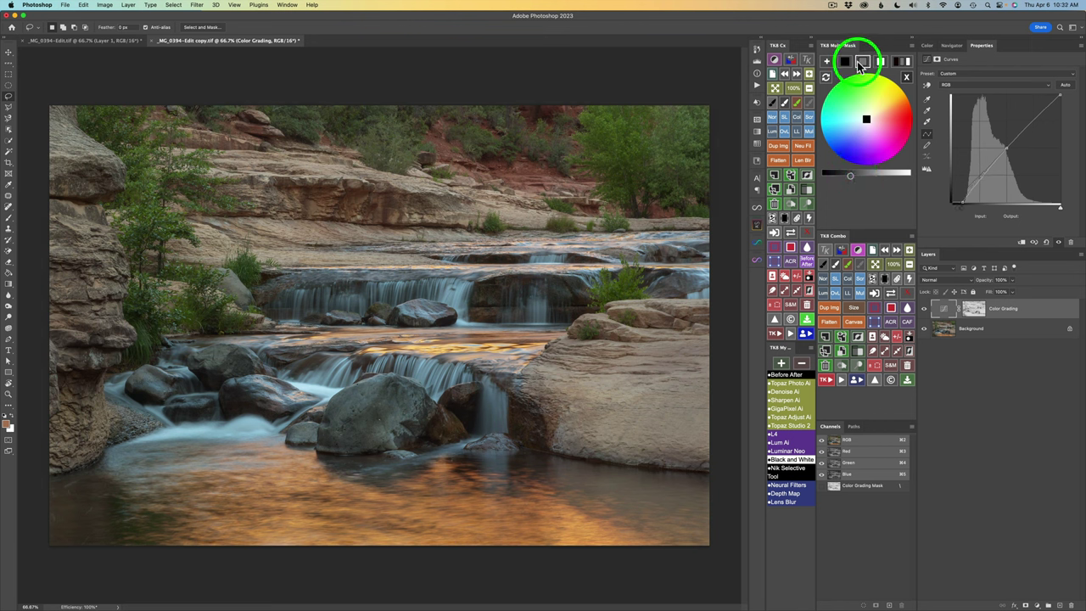
pyautogui.click(866, 175)
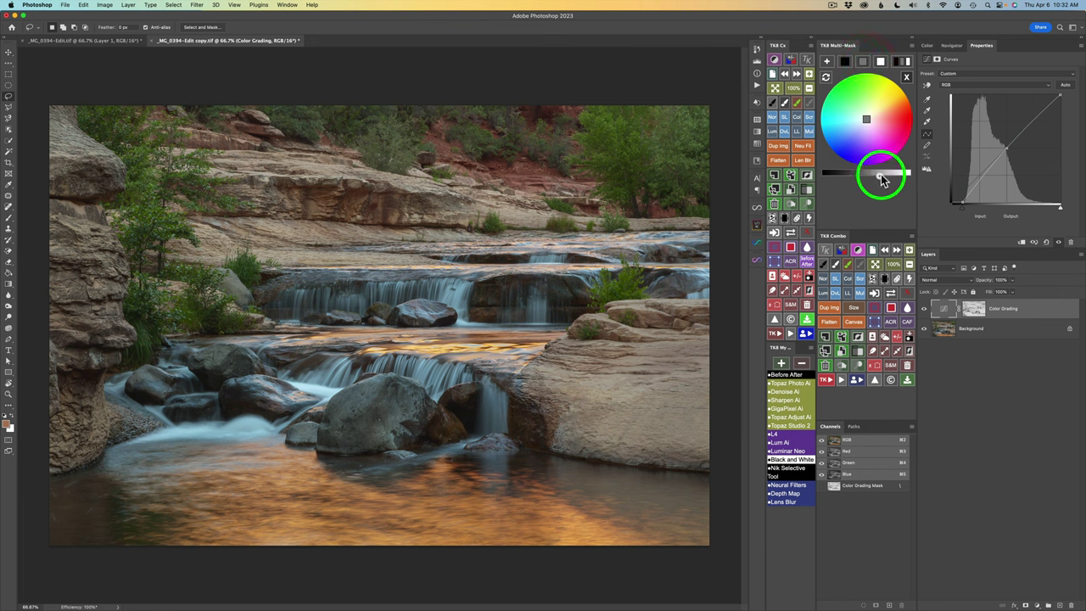
pyautogui.moveTo(882, 179); pyautogui.dragTo(882, 179)
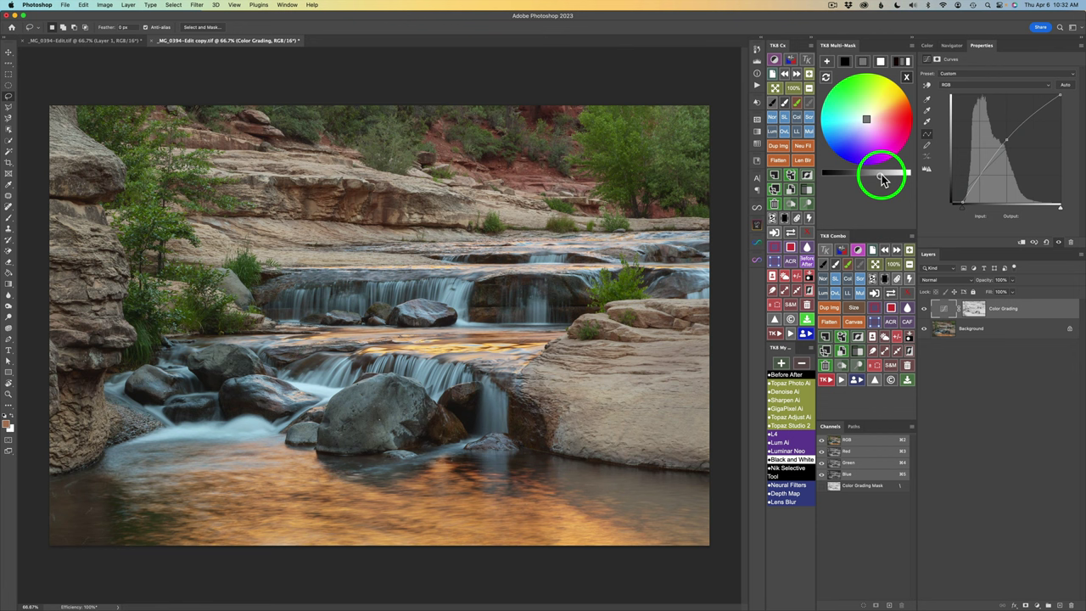
# - Brighten the highlights on the Color Grading layer
pyautogui.click(881, 61)
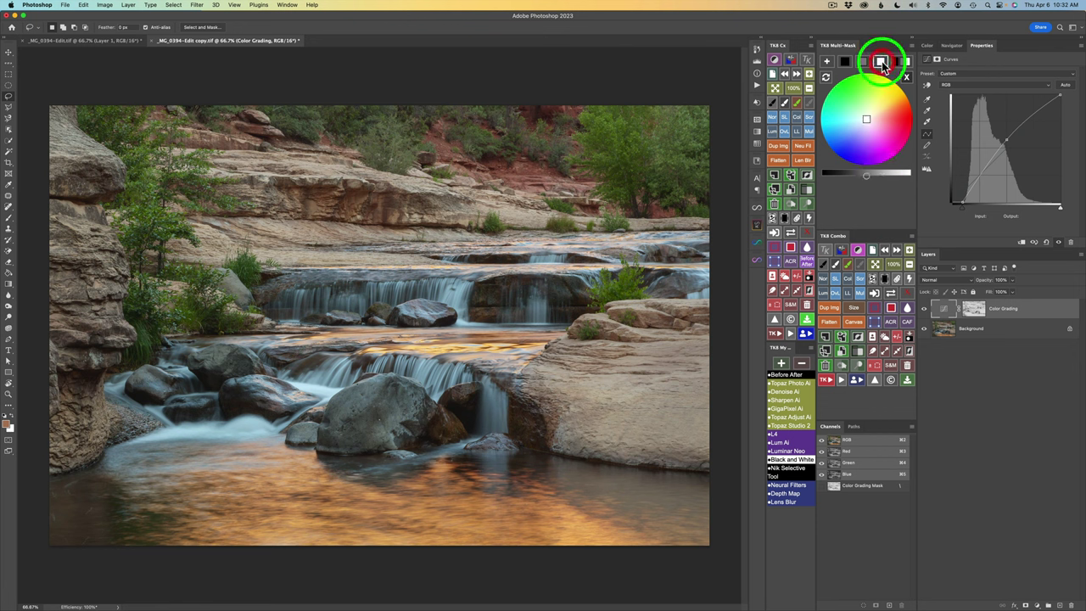
pyautogui.click(866, 177)
pyautogui.moveTo(867, 180); pyautogui.dragTo(890, 180)
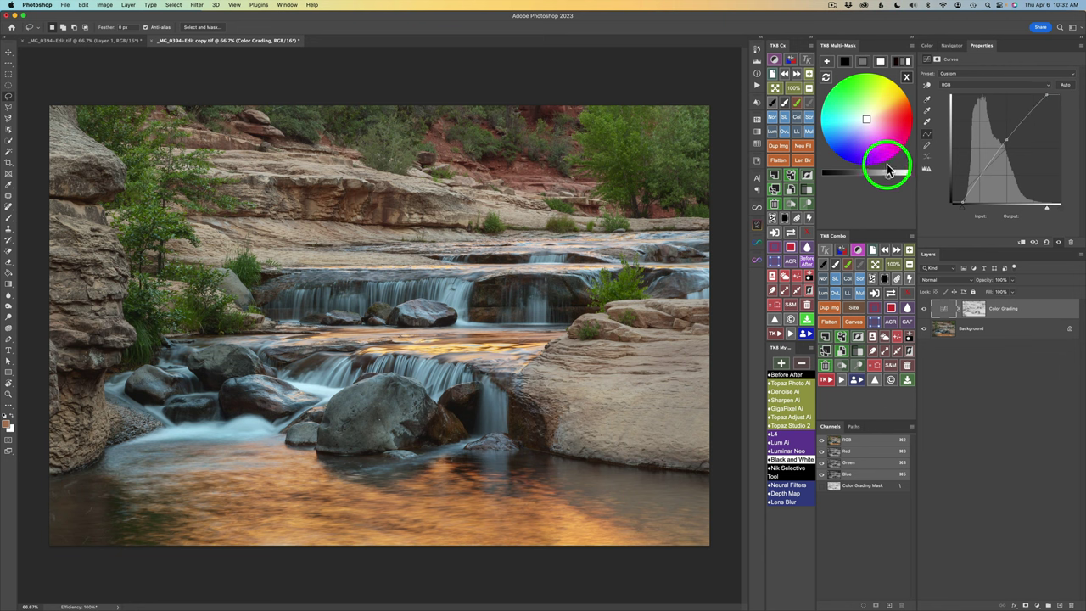
# - Shift the midtone color of the Color Grading layer toward warm orange and darken its shadows slightly more
pyautogui.click(864, 62)
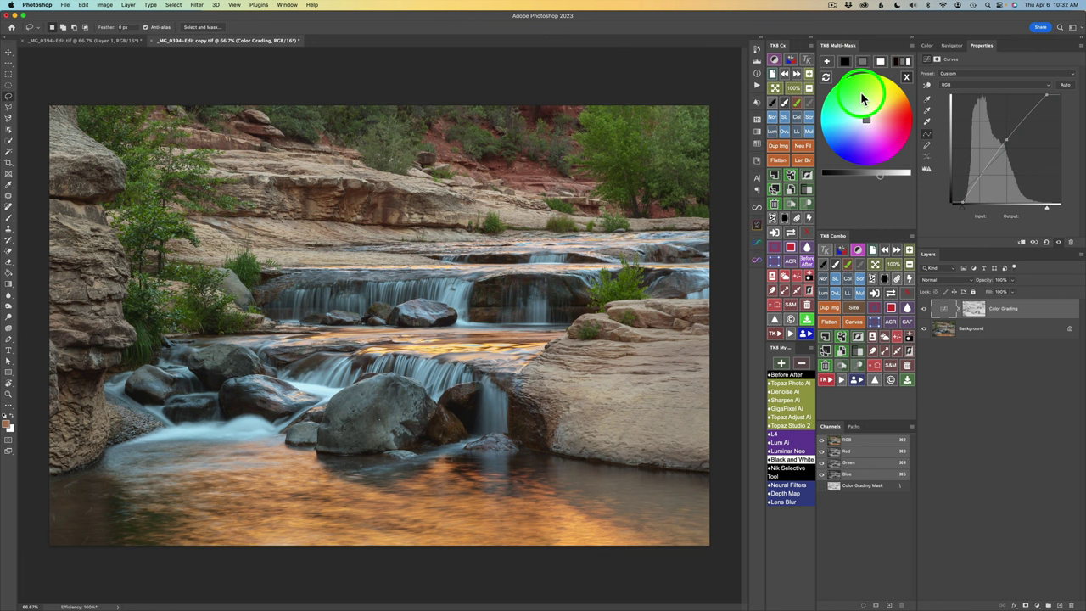
pyautogui.moveTo(862, 98)
pyautogui.mouseDown()
pyautogui.moveTo(869, 117)
pyautogui.moveTo(883, 115)
pyautogui.moveTo(864, 122)
pyautogui.mouseUp()
pyautogui.click(844, 61)
pyautogui.click(866, 176)
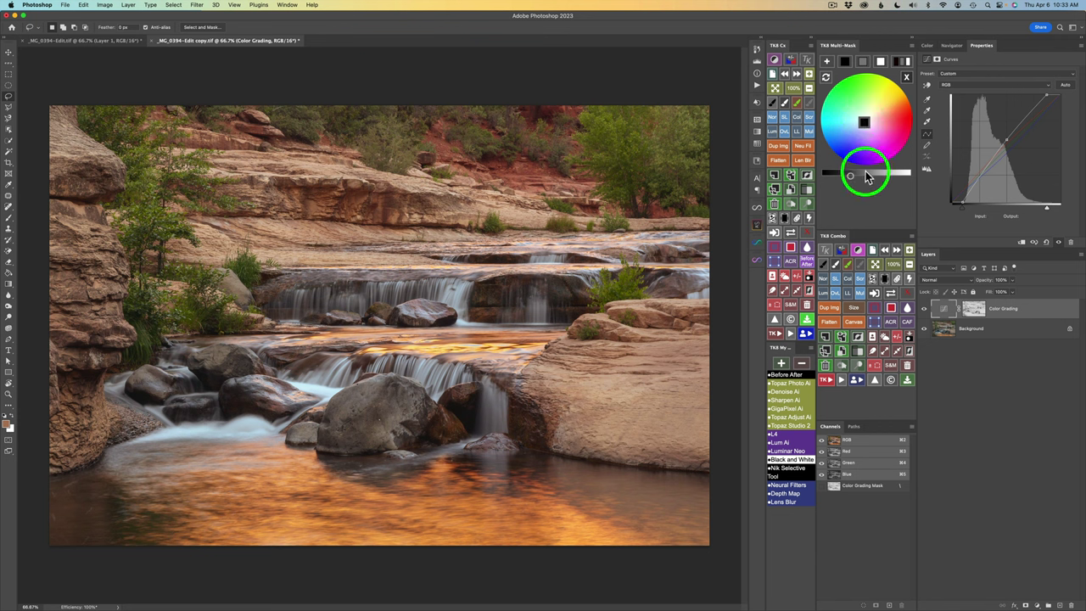
pyautogui.moveTo(867, 177); pyautogui.dragTo(849, 175)
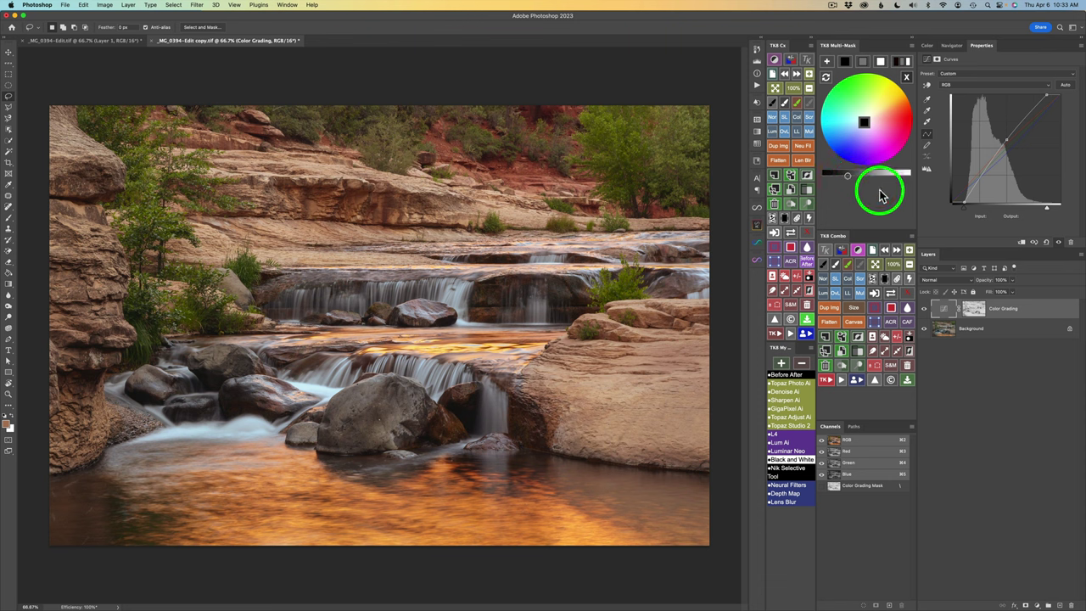
# - Switch to the Move tool and close the color grading controls, keeping the Color Grading layer
pyautogui.moveTo(950, 305); pyautogui.dragTo(944, 334)
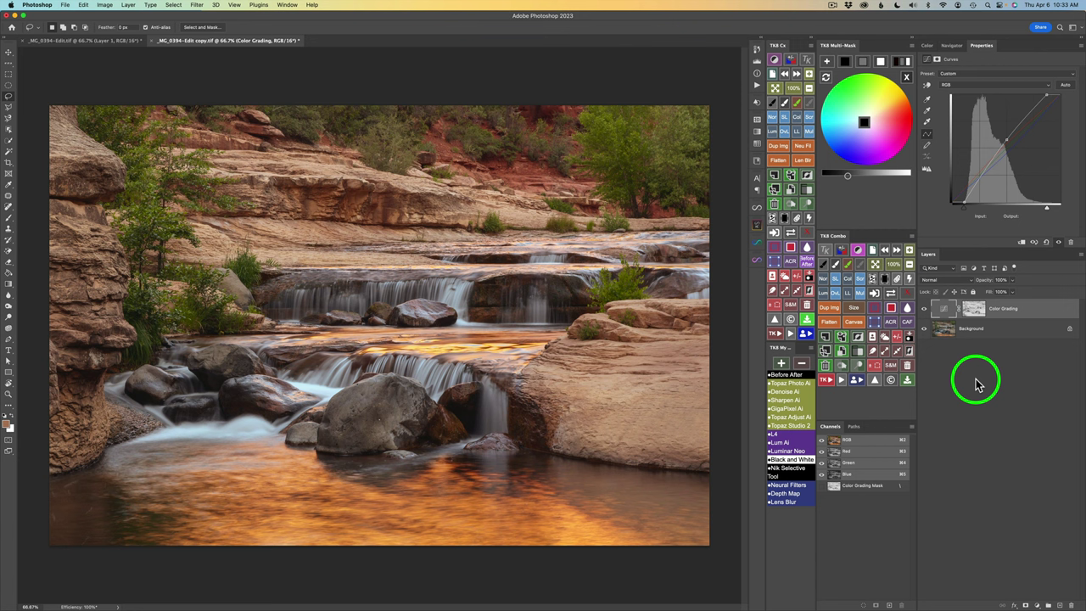
pyautogui.press('v')
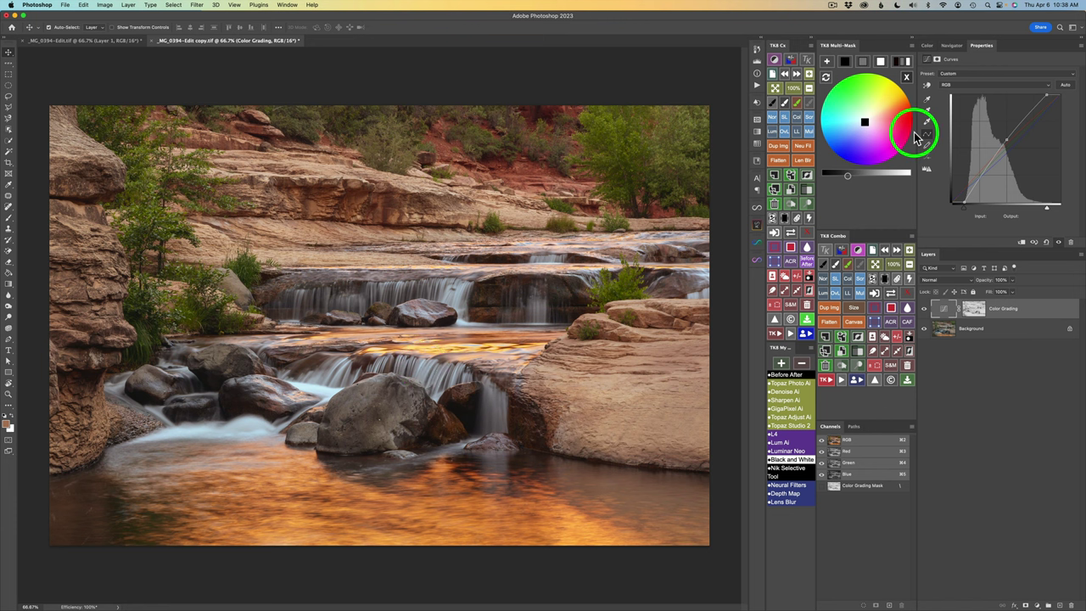
pyautogui.click(907, 77)
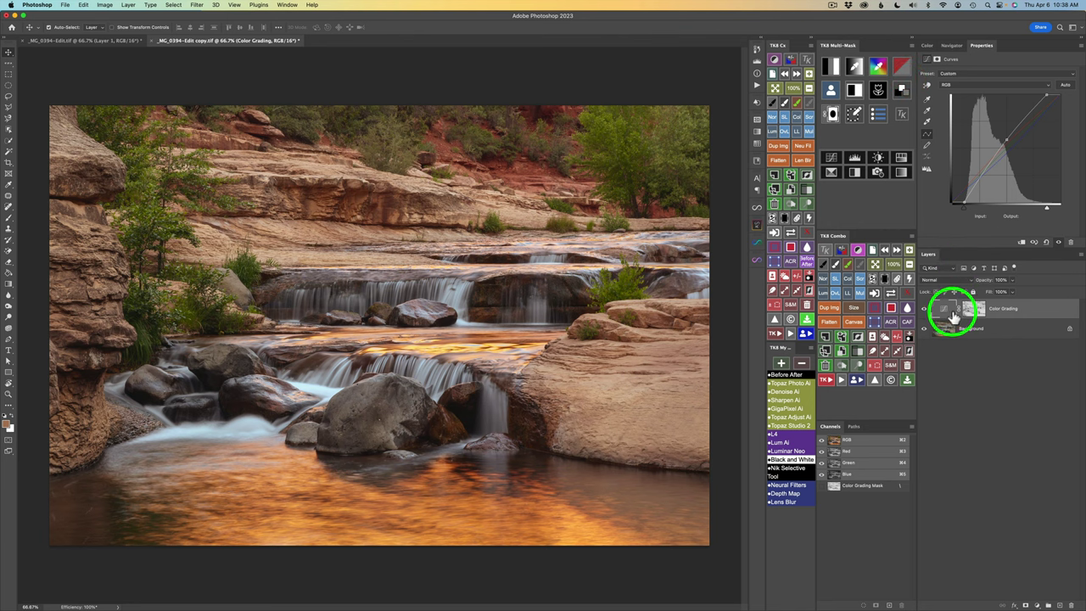
# - Generate a Lights 2 luminosity mask of the image based on the blue channel
pyautogui.click(832, 66)
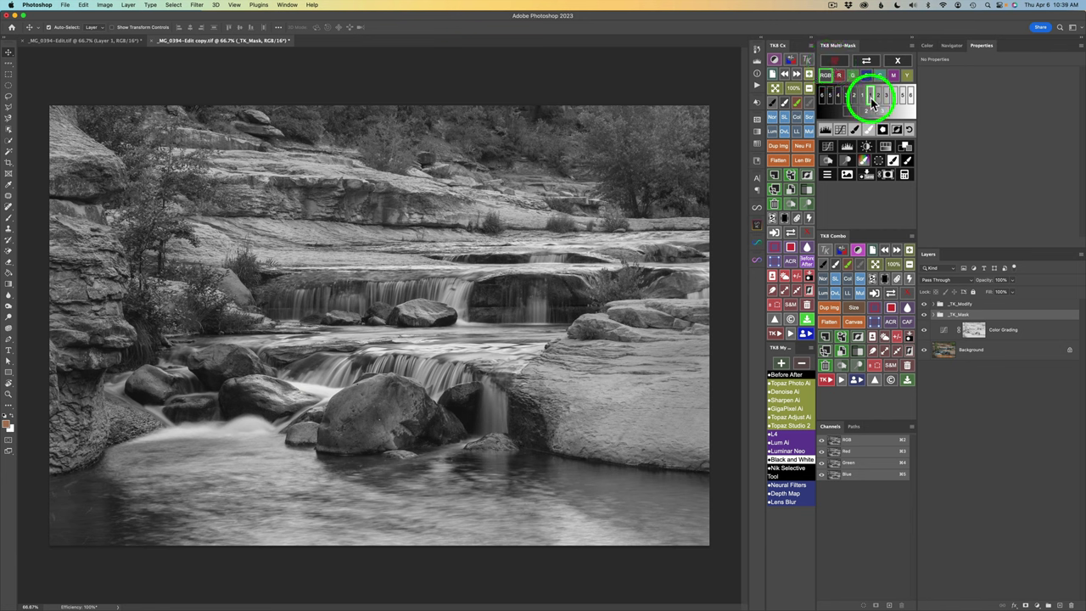
pyautogui.click(879, 98)
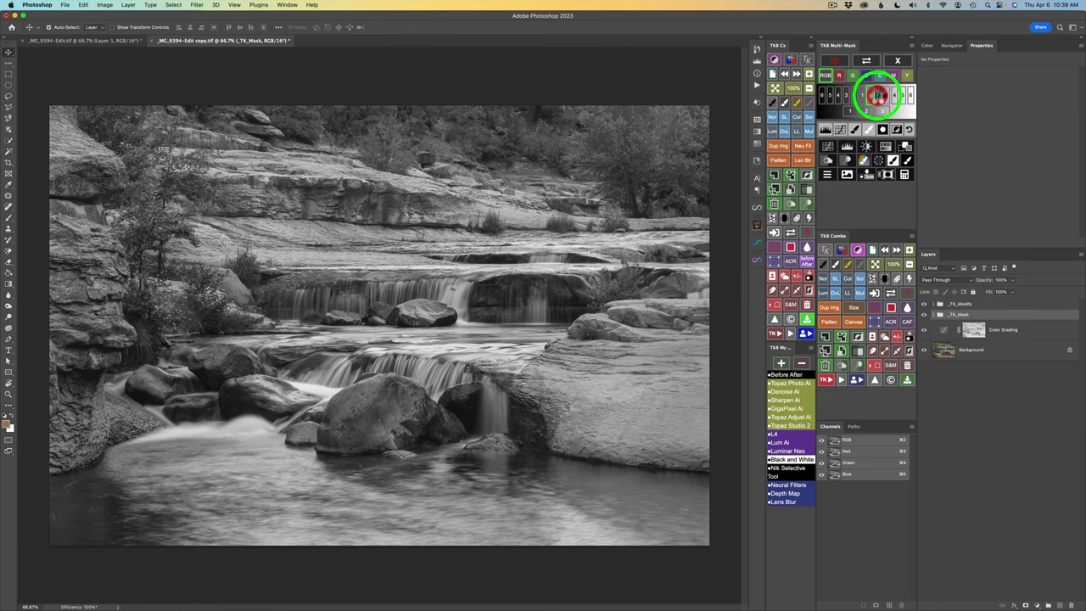
pyautogui.click(888, 99)
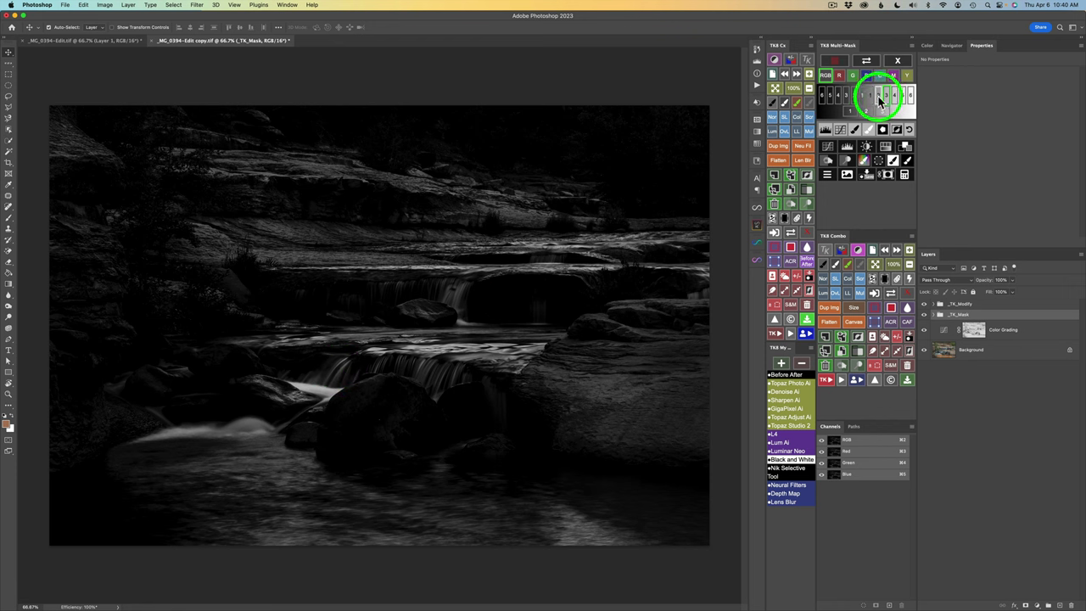
pyautogui.click(880, 98)
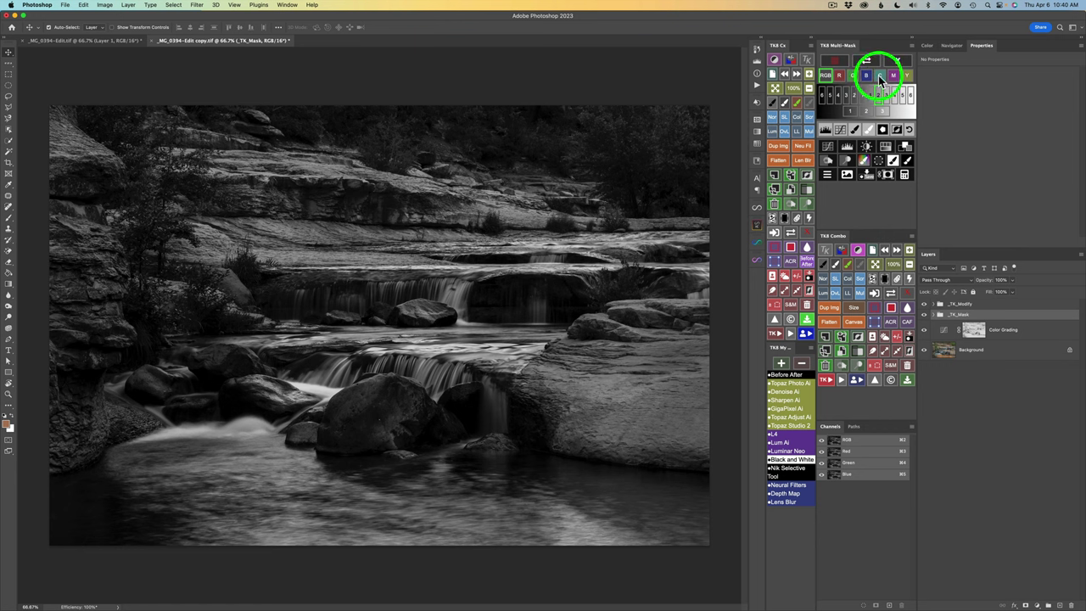
pyautogui.click(837, 76)
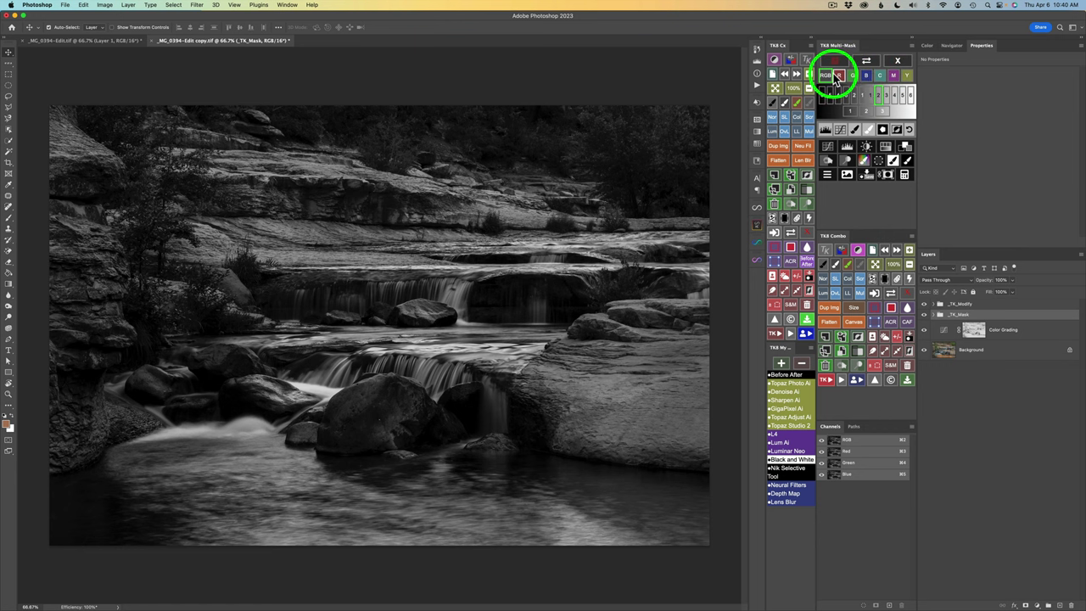
pyautogui.click(834, 74)
pyautogui.click(867, 75)
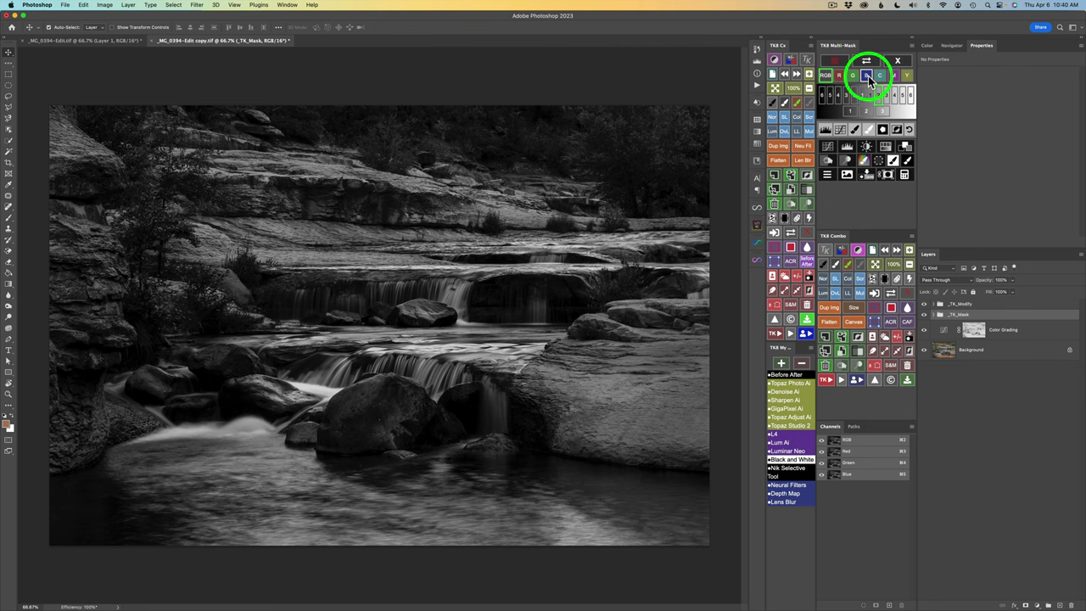
pyautogui.click(867, 75)
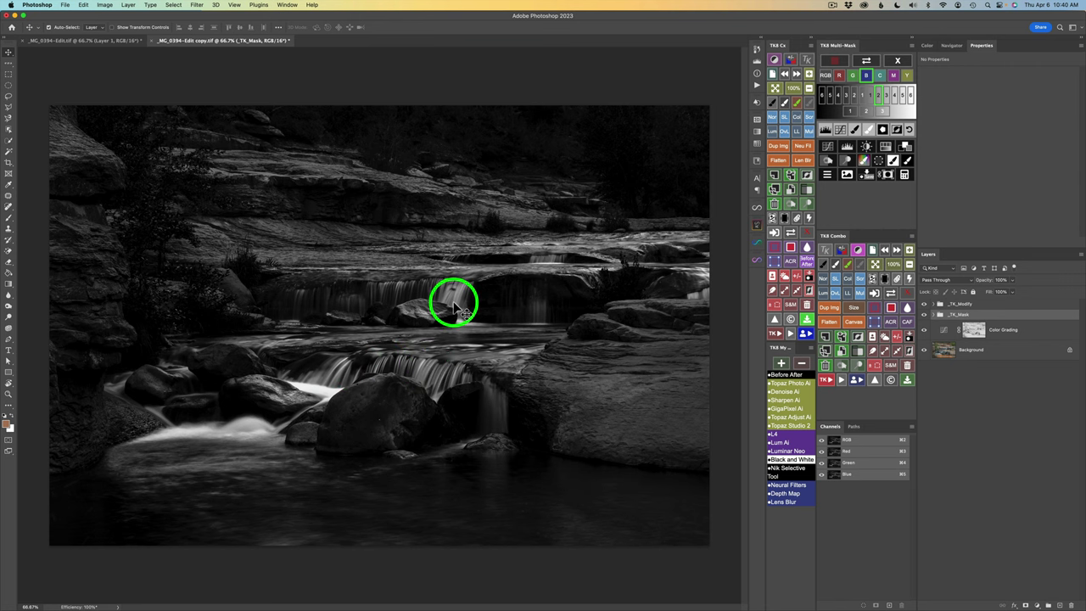
# - Raise the blue-channel mask's contrast with Levels input values of 21, 1.47 and 148
pyautogui.click(826, 129)
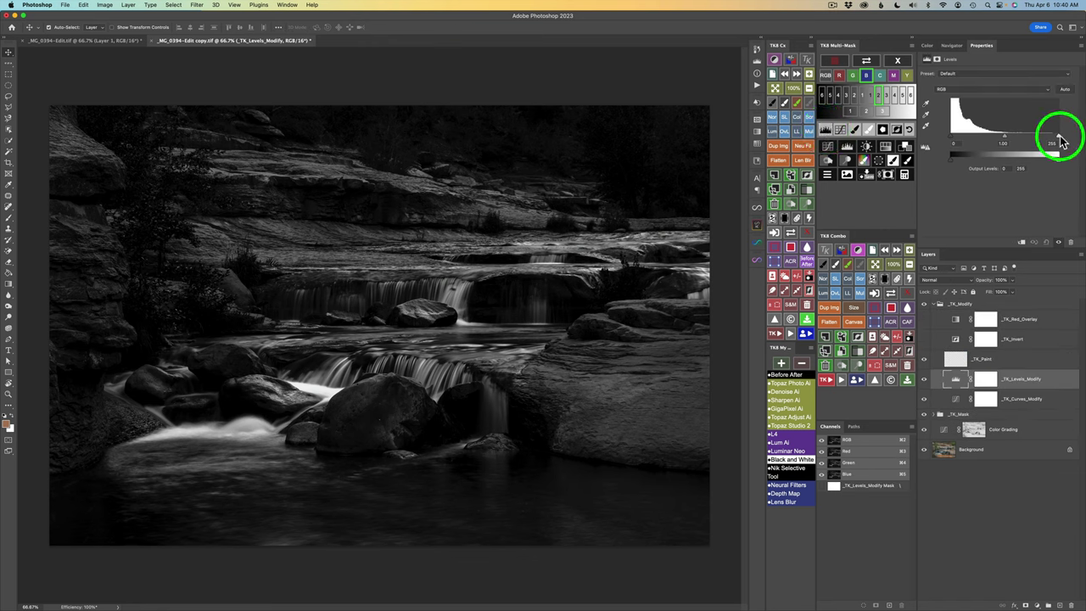
pyautogui.moveTo(1058, 137); pyautogui.dragTo(1029, 140)
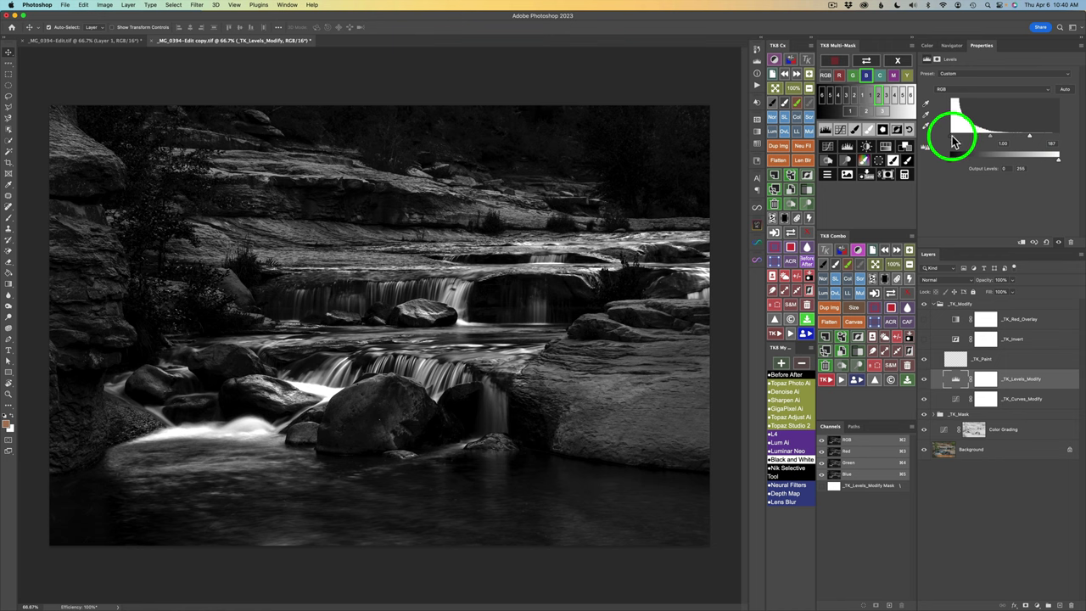
pyautogui.moveTo(952, 142); pyautogui.dragTo(985, 137)
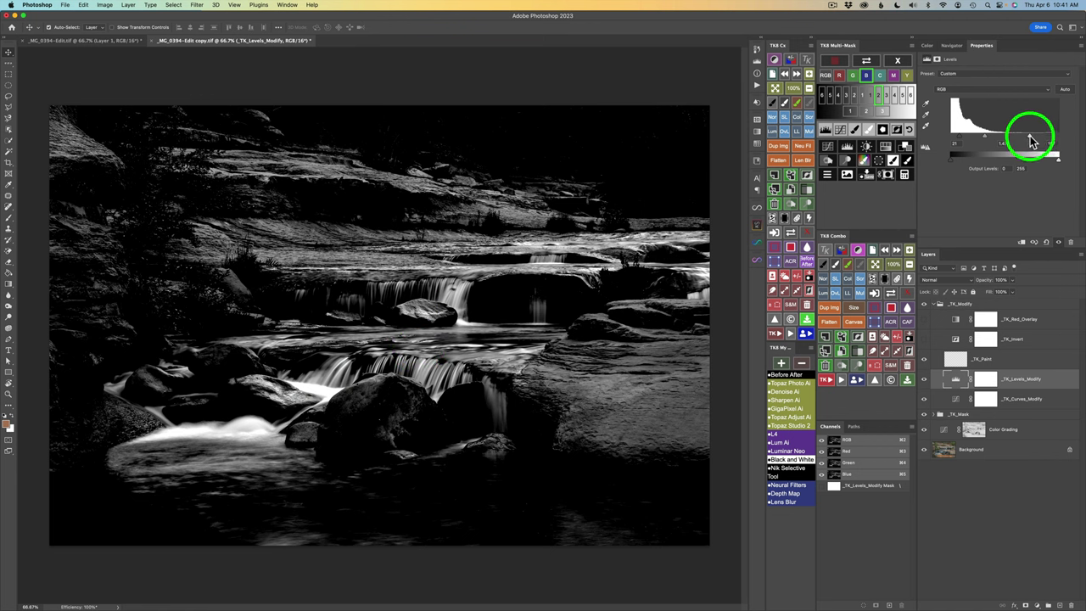
pyautogui.moveTo(1032, 141); pyautogui.dragTo(1014, 136)
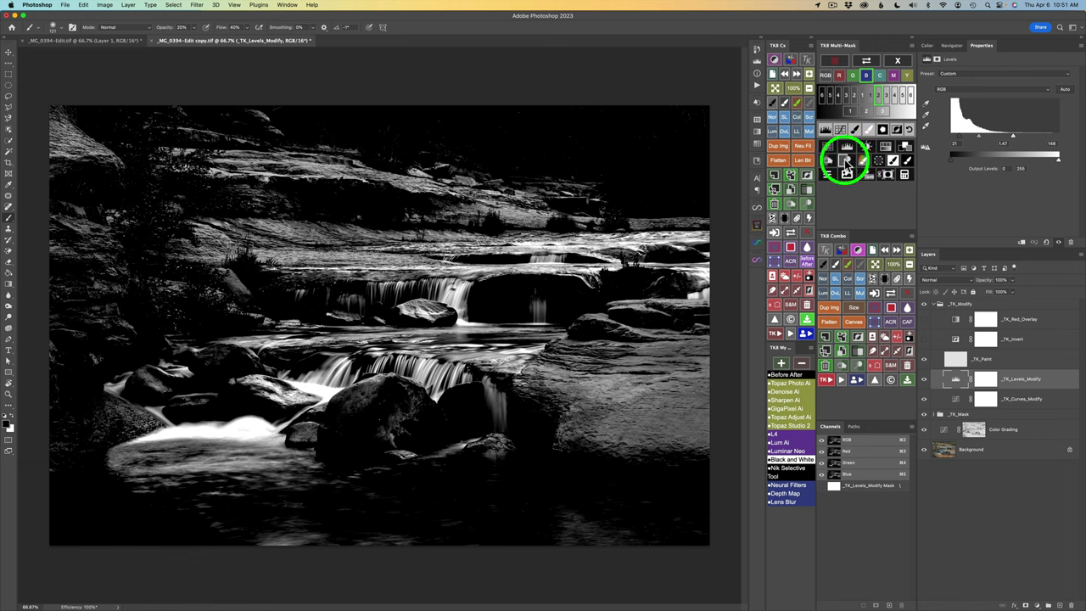
# - Create a Dodge layer for white paint through the mask and reduce the brush size
pyautogui.click(845, 161)
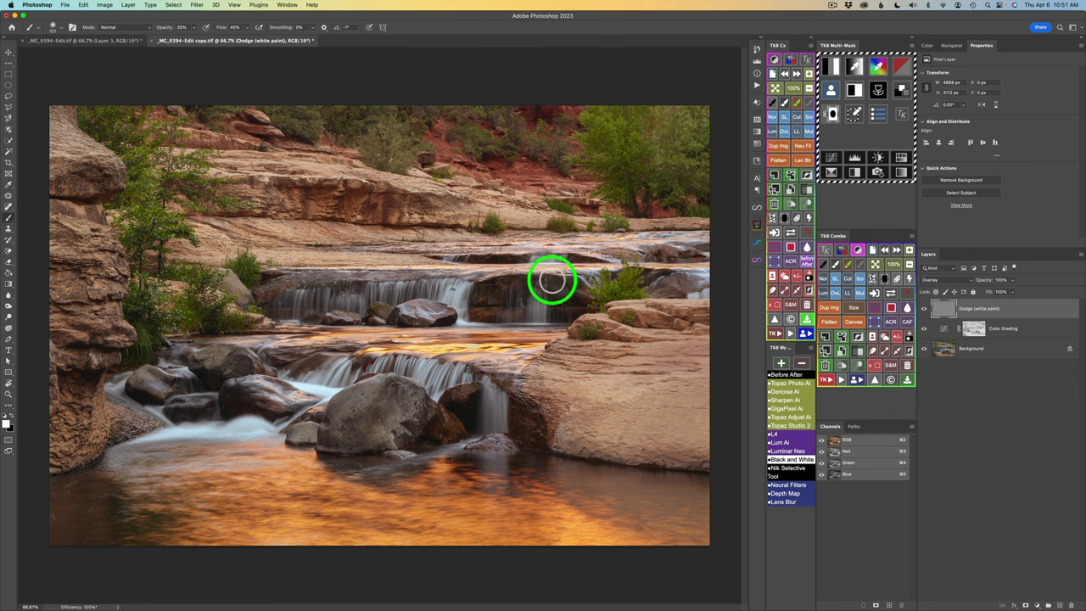
pyautogui.keyDown('ctrl'); pyautogui.keyDown('alt'); pyautogui.click(487, 289); pyautogui.keyUp('alt'); pyautogui.keyUp('ctrl')
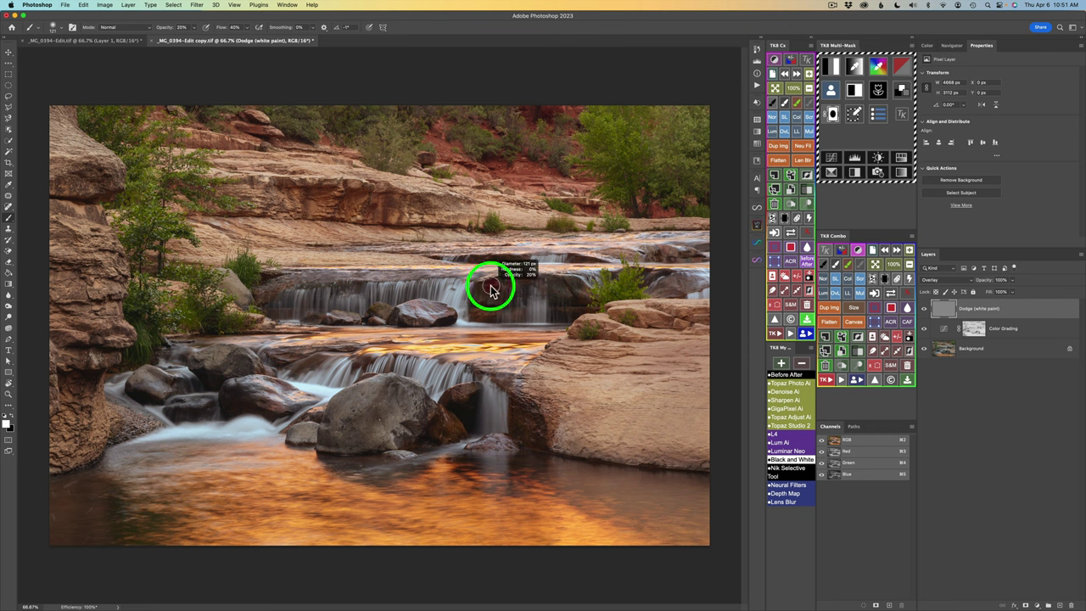
pyautogui.moveTo(487, 289)
pyautogui.mouseDown()
pyautogui.moveTo(458, 309)
pyautogui.moveTo(469, 282)
pyautogui.moveTo(465, 309)
pyautogui.moveTo(456, 284)
pyautogui.moveTo(449, 299)
pyautogui.moveTo(433, 279)
pyautogui.moveTo(433, 301)
pyautogui.moveTo(408, 292)
pyautogui.mouseUp()
# - Paint white on the Dodge layer over the waterfalls, the foamy water and the highlights around the boulders to brighten them
pyautogui.moveTo(394, 303)
pyautogui.mouseDown()
pyautogui.moveTo(422, 279)
pyautogui.moveTo(418, 294)
pyautogui.moveTo(393, 284)
pyautogui.moveTo(388, 299)
pyautogui.moveTo(390, 284)
pyautogui.moveTo(375, 287)
pyautogui.moveTo(372, 305)
pyautogui.moveTo(371, 283)
pyautogui.moveTo(342, 311)
pyautogui.moveTo(363, 298)
pyautogui.moveTo(361, 312)
pyautogui.moveTo(322, 287)
pyautogui.moveTo(310, 312)
pyautogui.moveTo(300, 293)
pyautogui.moveTo(299, 306)
pyautogui.moveTo(321, 312)
pyautogui.moveTo(288, 354)
pyautogui.moveTo(263, 348)
pyautogui.moveTo(289, 342)
pyautogui.moveTo(259, 353)
pyautogui.moveTo(291, 378)
pyautogui.moveTo(282, 372)
pyautogui.moveTo(335, 358)
pyautogui.moveTo(315, 384)
pyautogui.moveTo(352, 363)
pyautogui.moveTo(340, 379)
pyautogui.moveTo(424, 359)
pyautogui.moveTo(422, 379)
pyautogui.moveTo(441, 371)
pyautogui.moveTo(438, 397)
pyautogui.moveTo(447, 363)
pyautogui.moveTo(460, 366)
pyautogui.moveTo(495, 391)
pyautogui.moveTo(493, 434)
pyautogui.mouseUp()
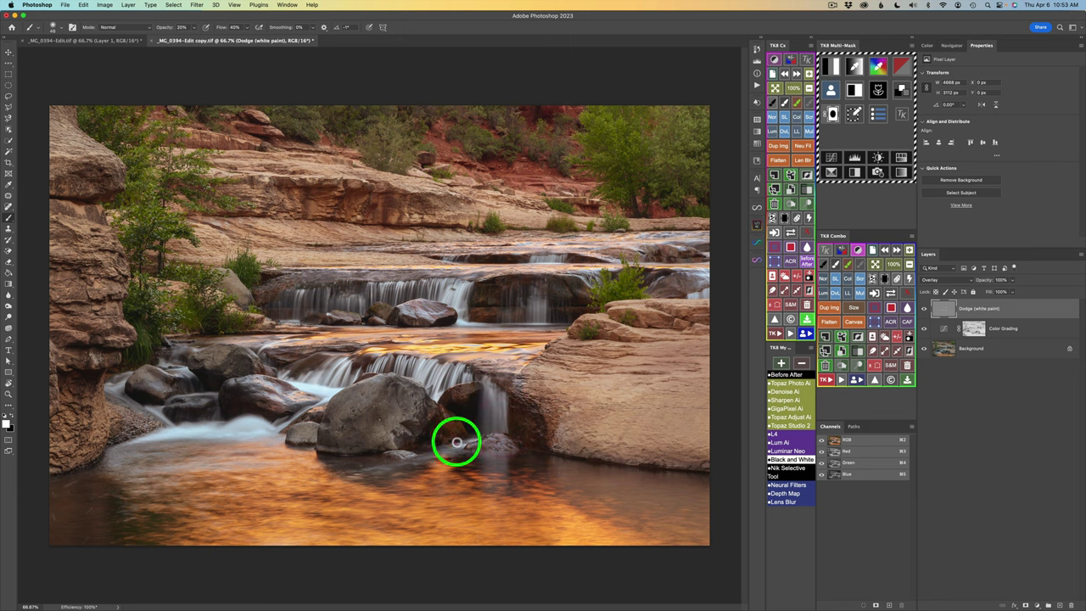
pyautogui.click(402, 461)
pyautogui.click(321, 389)
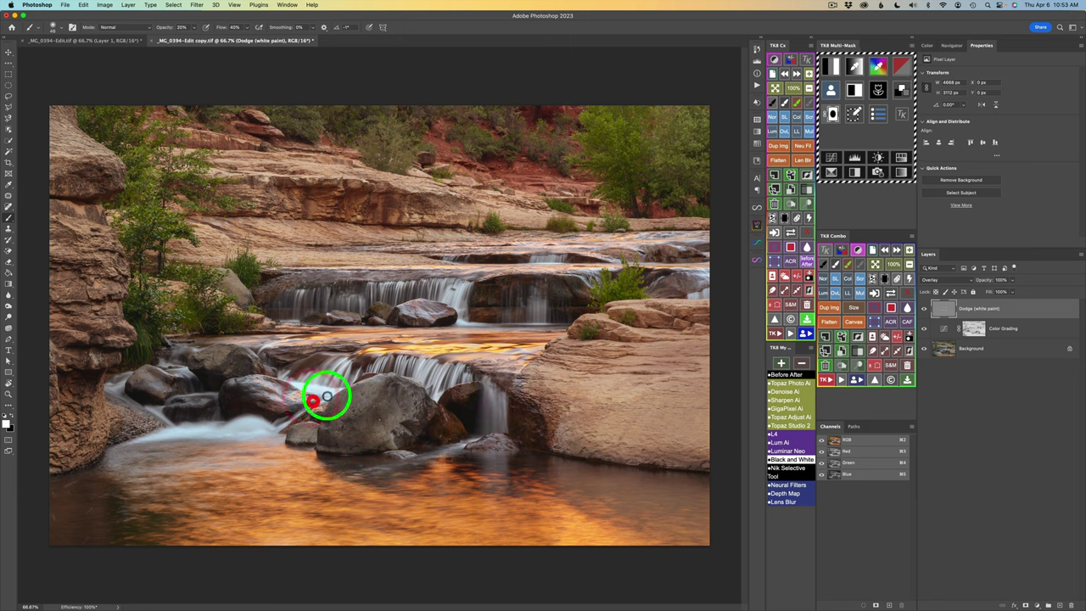
pyautogui.click(183, 432)
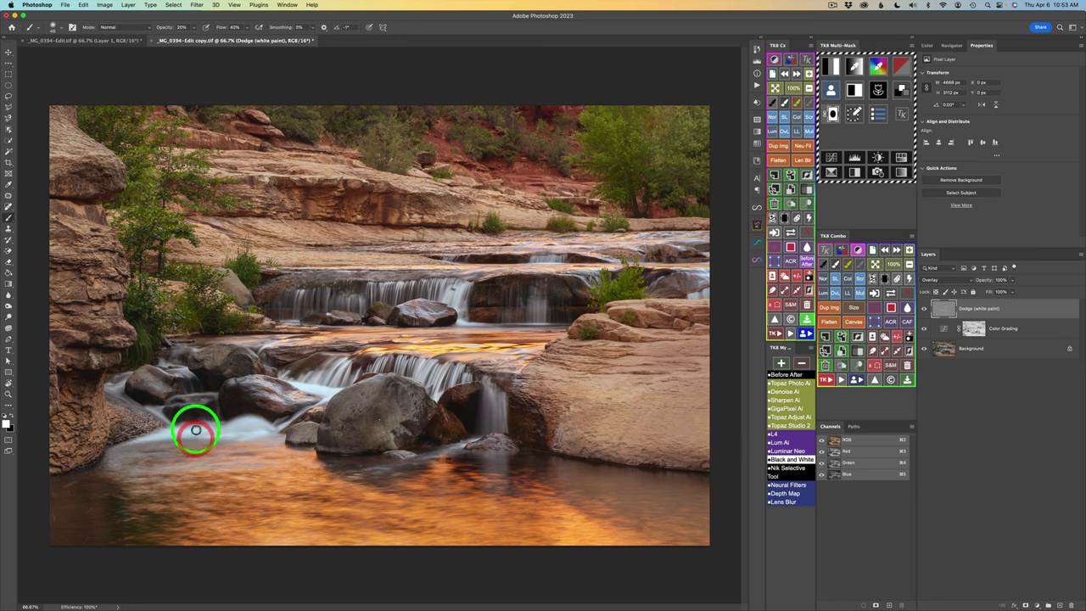
pyautogui.click(207, 392)
pyautogui.click(199, 417)
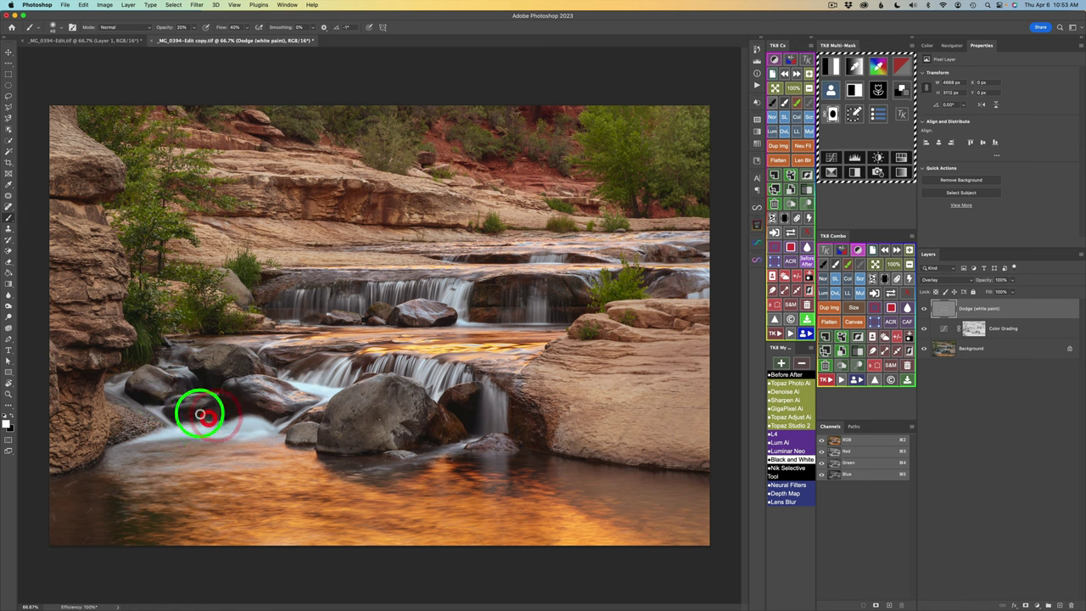
pyautogui.click(108, 386)
pyautogui.moveTo(120, 375)
pyautogui.mouseDown()
pyautogui.moveTo(181, 347)
pyautogui.moveTo(258, 350)
pyautogui.mouseUp()
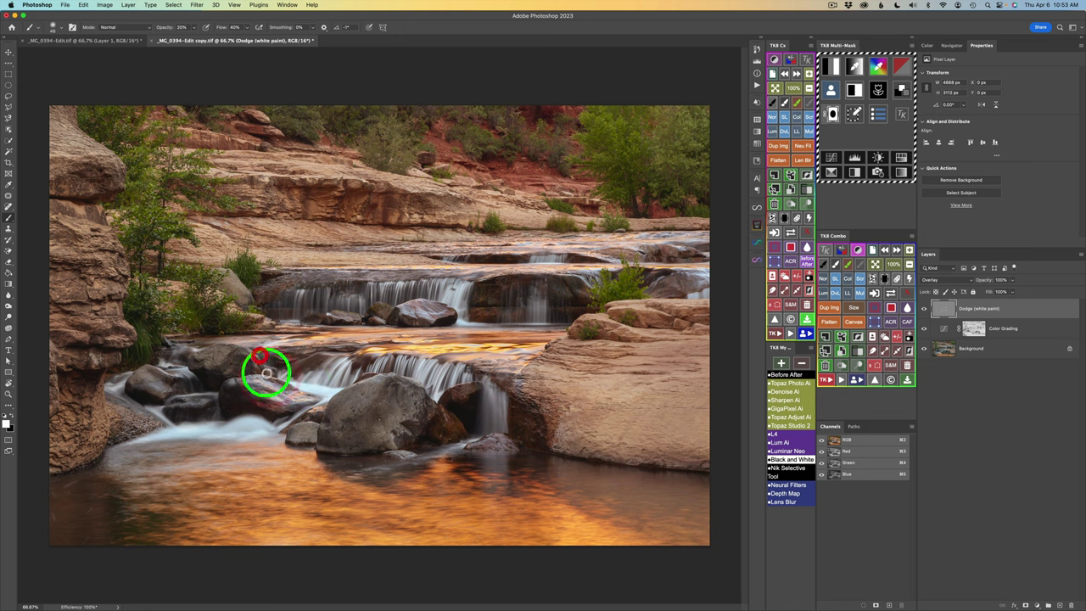
pyautogui.moveTo(540, 303)
pyautogui.mouseDown()
pyautogui.moveTo(546, 309)
pyautogui.moveTo(594, 276)
pyautogui.moveTo(708, 288)
pyautogui.moveTo(684, 279)
pyautogui.moveTo(650, 291)
pyautogui.moveTo(538, 252)
pyautogui.moveTo(453, 252)
pyautogui.moveTo(506, 261)
pyautogui.moveTo(702, 250)
pyautogui.mouseUp()
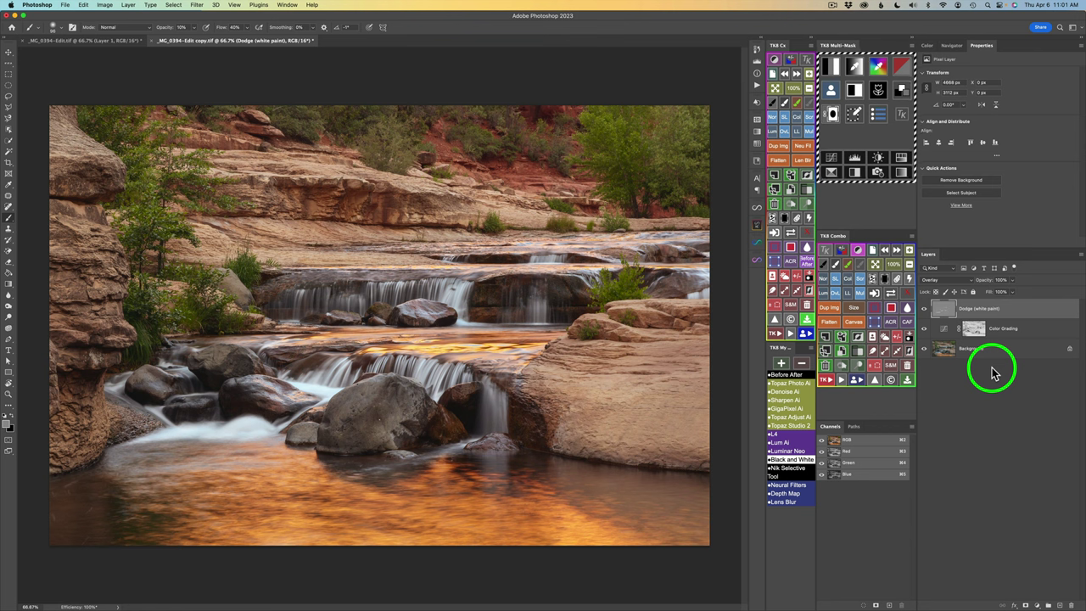
# - Toggle the Dodge layer's visibility to compare the image with and without the brightening
pyautogui.click(924, 312)
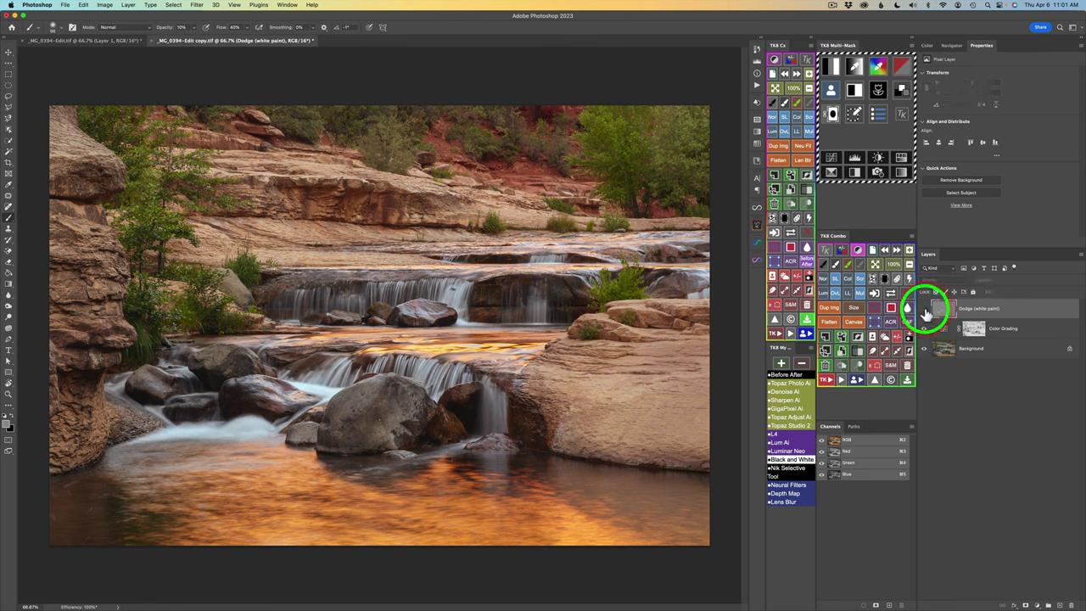
pyautogui.click(925, 312)
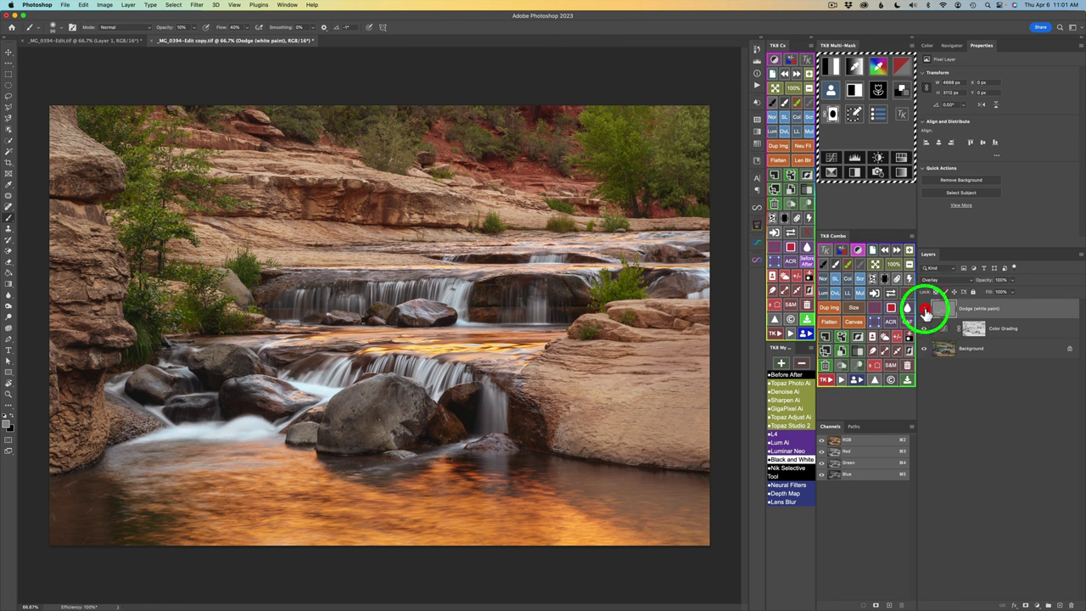
pyautogui.click(925, 312)
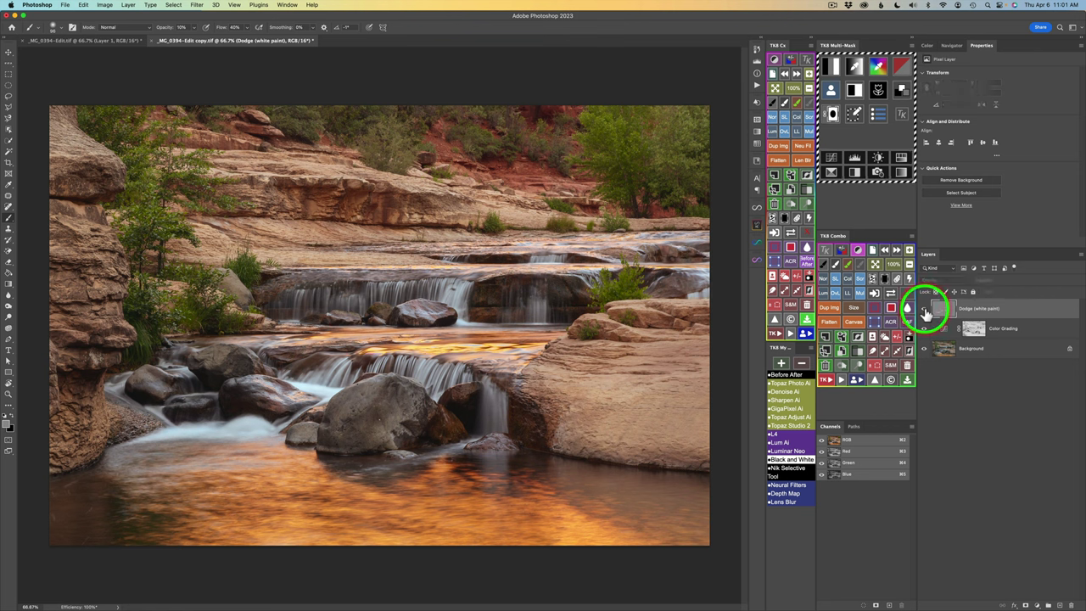
pyautogui.click(925, 312)
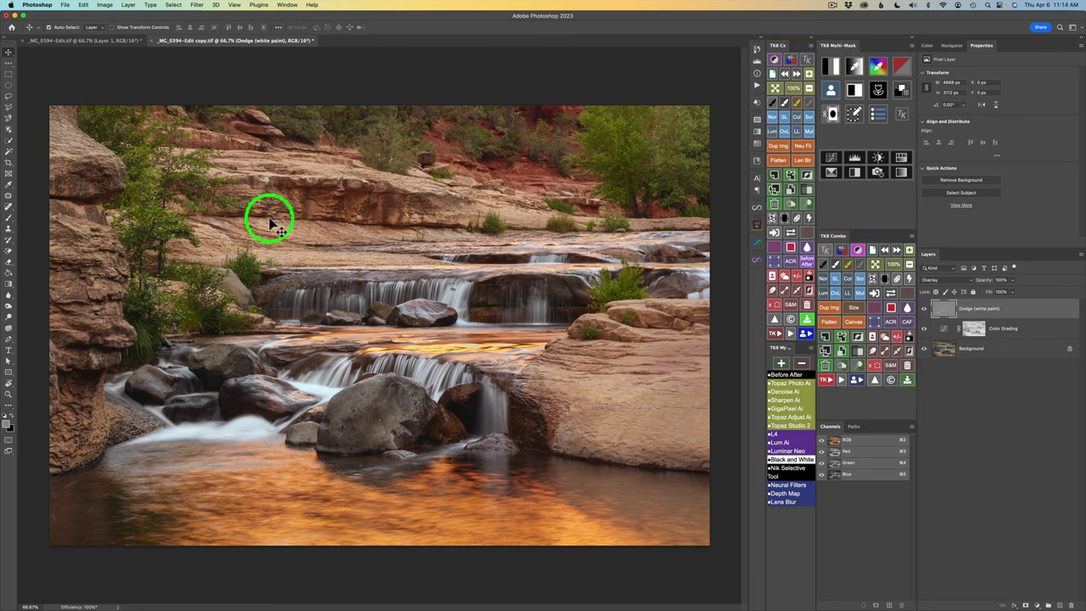
# - Generate a Darks 2 luminosity mask of the image based on the yellow channel
pyautogui.click(831, 68)
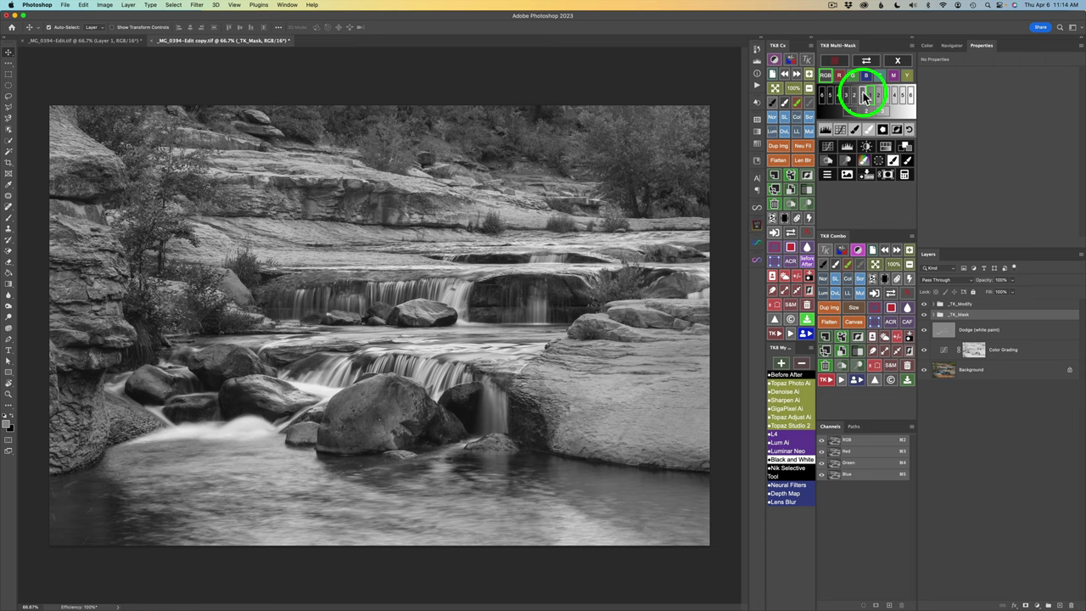
pyautogui.click(859, 95)
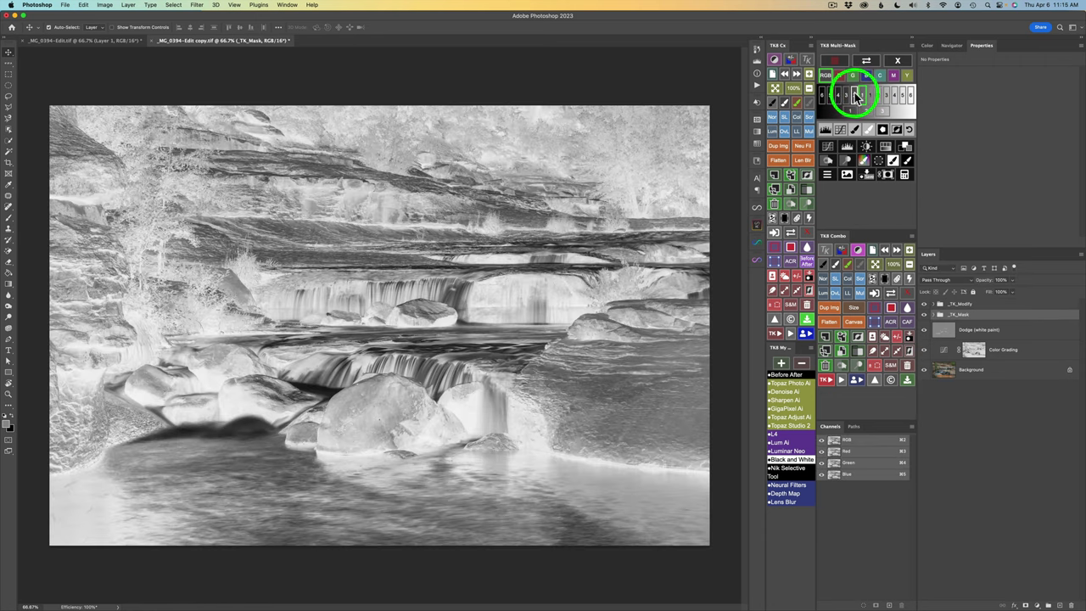
pyautogui.click(855, 95)
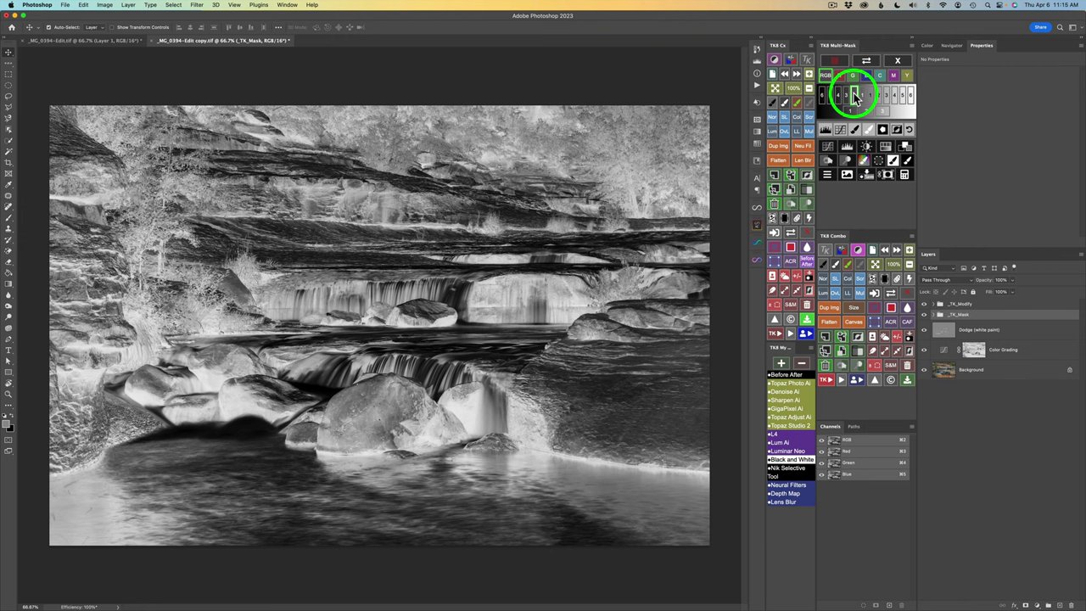
pyautogui.click(836, 77)
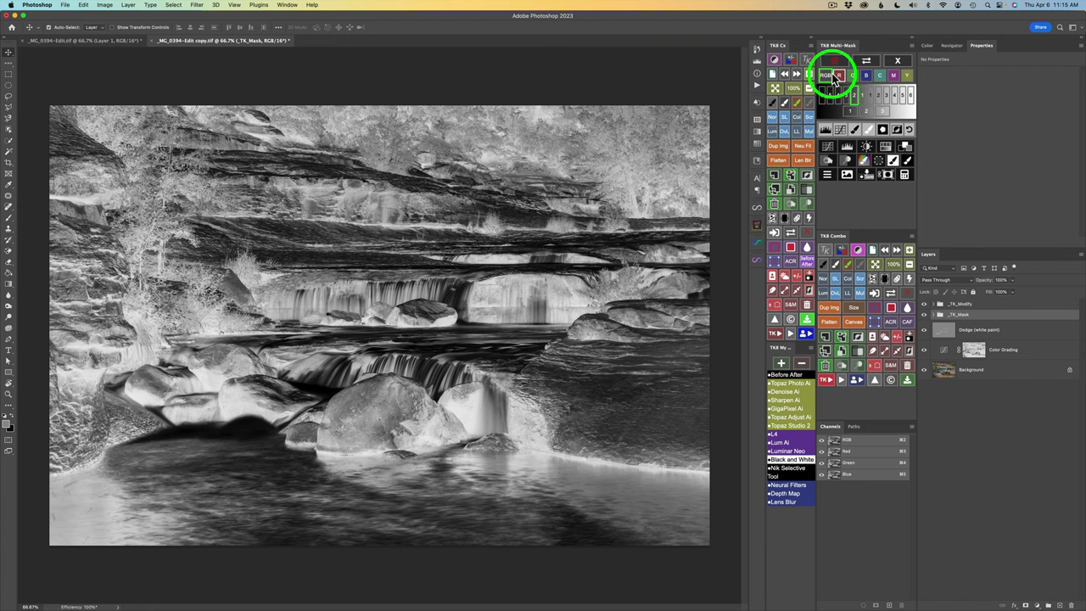
pyautogui.click(866, 75)
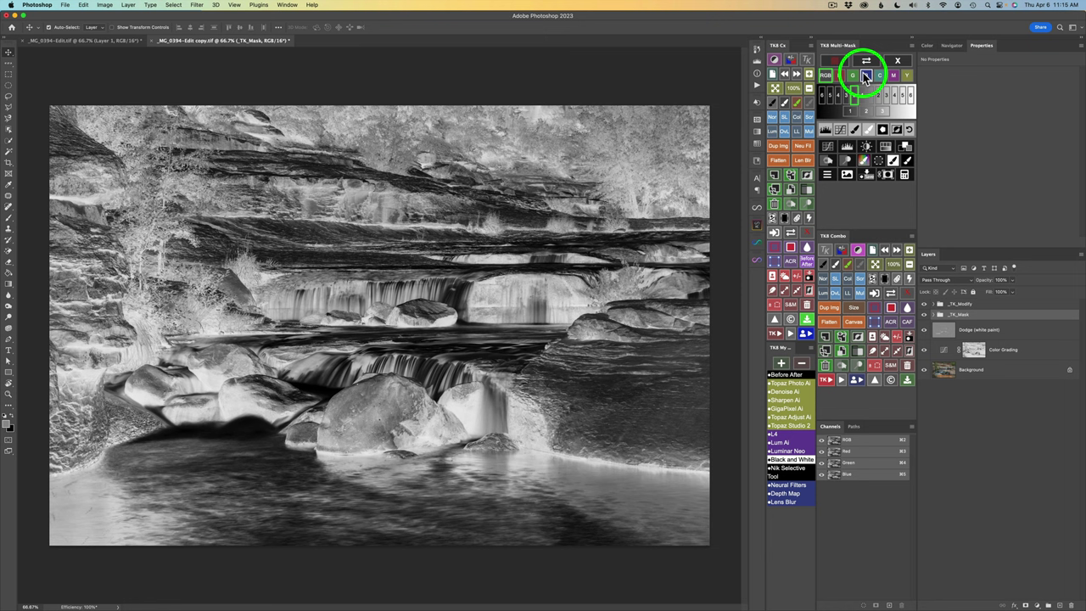
pyautogui.click(907, 74)
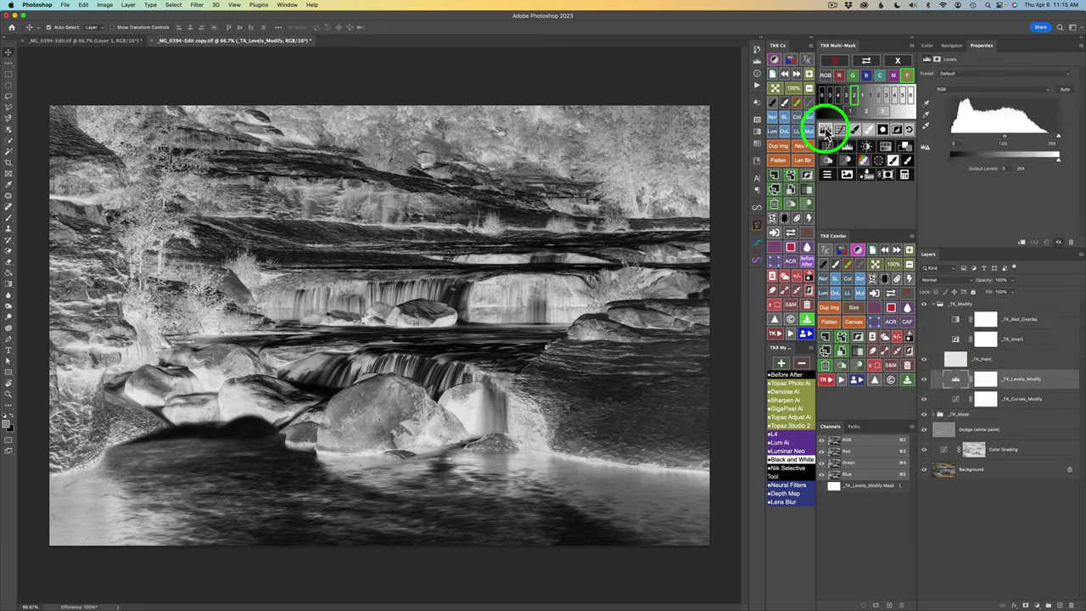
# - Raise the yellow-channel mask's contrast with Levels input values of 42, 1.18 and 187
pyautogui.moveTo(954, 138); pyautogui.dragTo(963, 141)
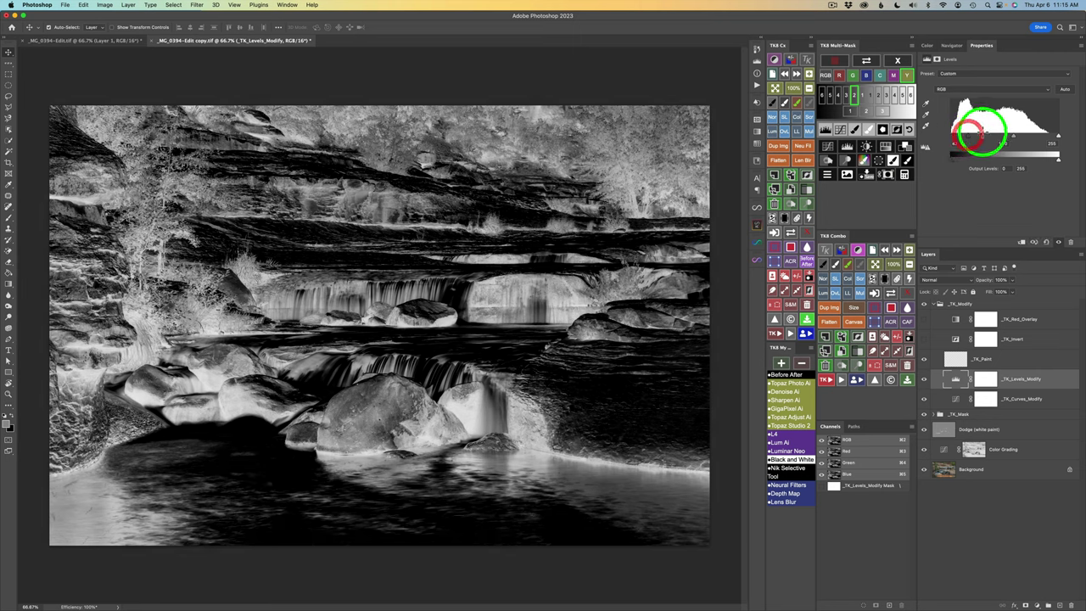
pyautogui.moveTo(1058, 138); pyautogui.dragTo(1030, 139)
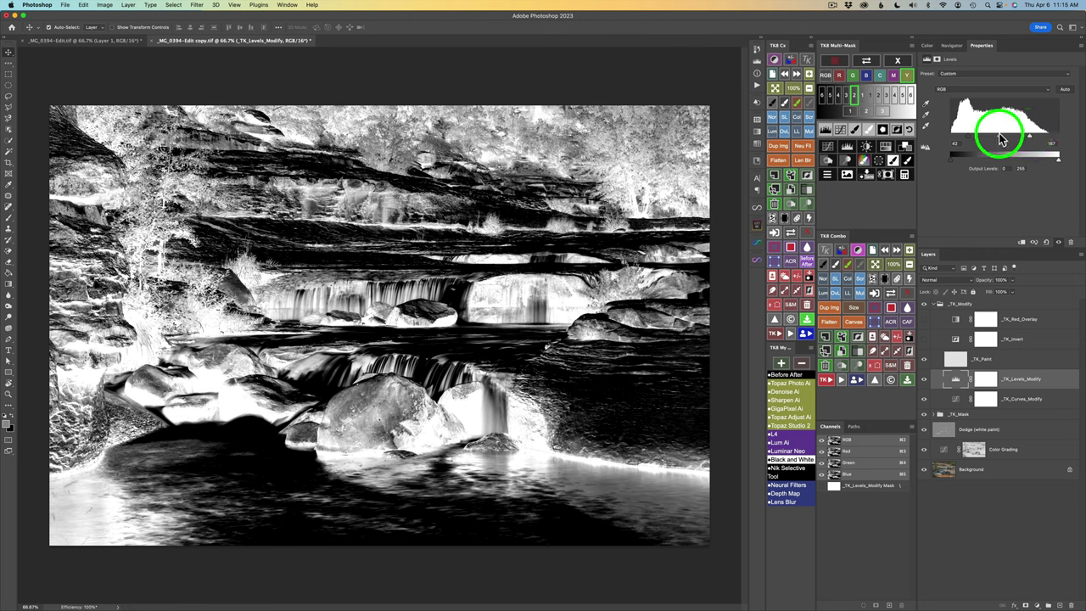
pyautogui.moveTo(1001, 140); pyautogui.dragTo(998, 141)
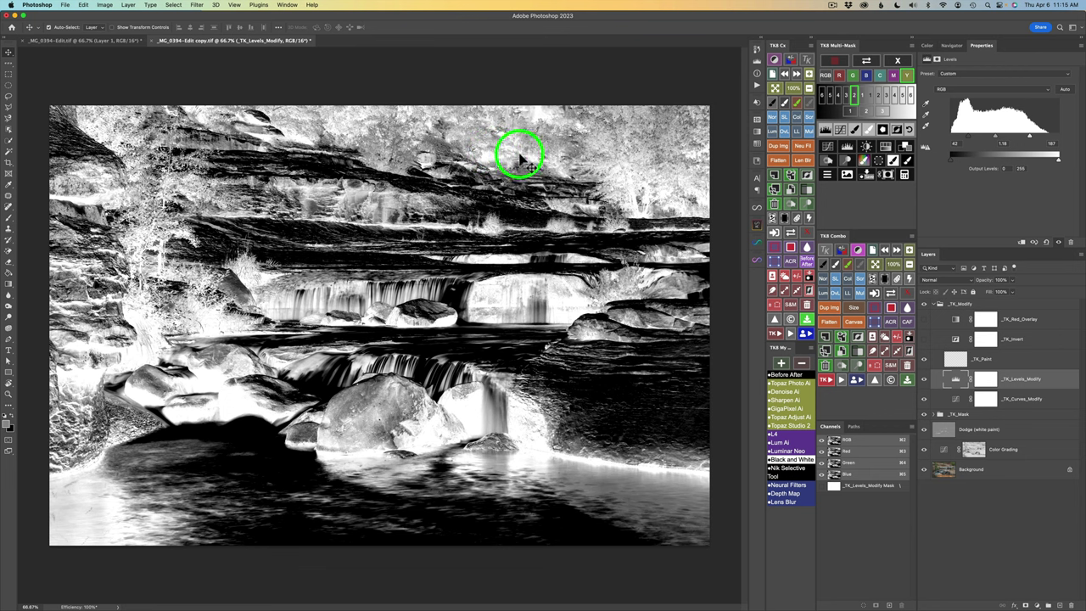
# - Create a Burn layer through the Darks mask and paint black over the pool, rock ledges, hillside foliage and cliff to darken them
pyautogui.click(826, 163)
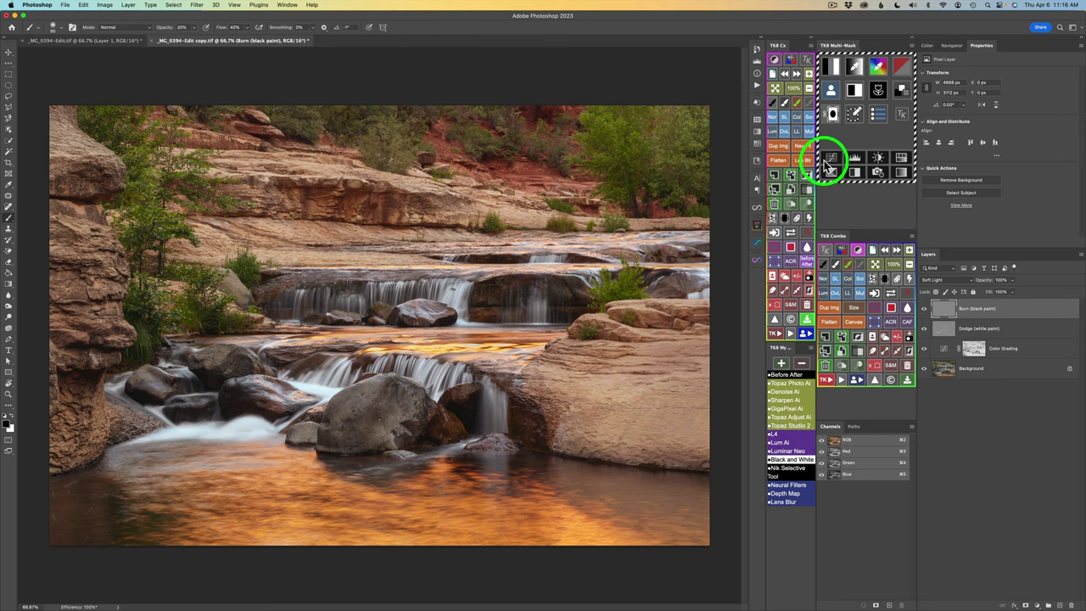
pyautogui.moveTo(97, 497)
pyautogui.mouseDown()
pyautogui.moveTo(92, 475)
pyautogui.moveTo(48, 495)
pyautogui.moveTo(20, 492)
pyautogui.mouseUp()
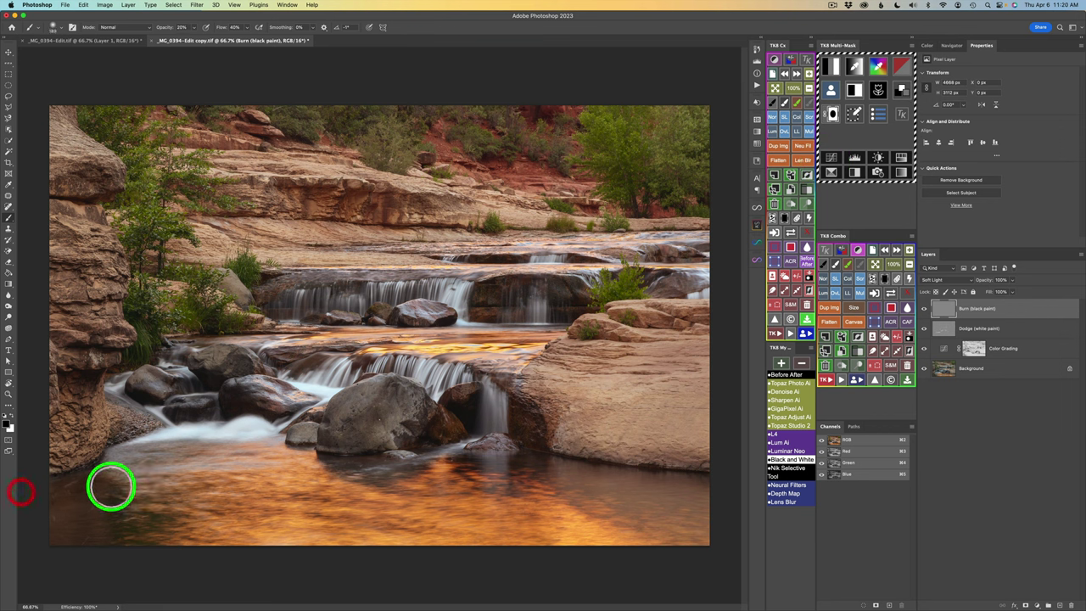
pyautogui.moveTo(84, 508)
pyautogui.mouseDown()
pyautogui.moveTo(114, 504)
pyautogui.moveTo(40, 521)
pyautogui.moveTo(109, 517)
pyautogui.moveTo(51, 535)
pyautogui.moveTo(133, 531)
pyautogui.moveTo(83, 548)
pyautogui.moveTo(156, 517)
pyautogui.moveTo(124, 531)
pyautogui.moveTo(151, 537)
pyautogui.moveTo(137, 533)
pyautogui.moveTo(174, 504)
pyautogui.mouseUp()
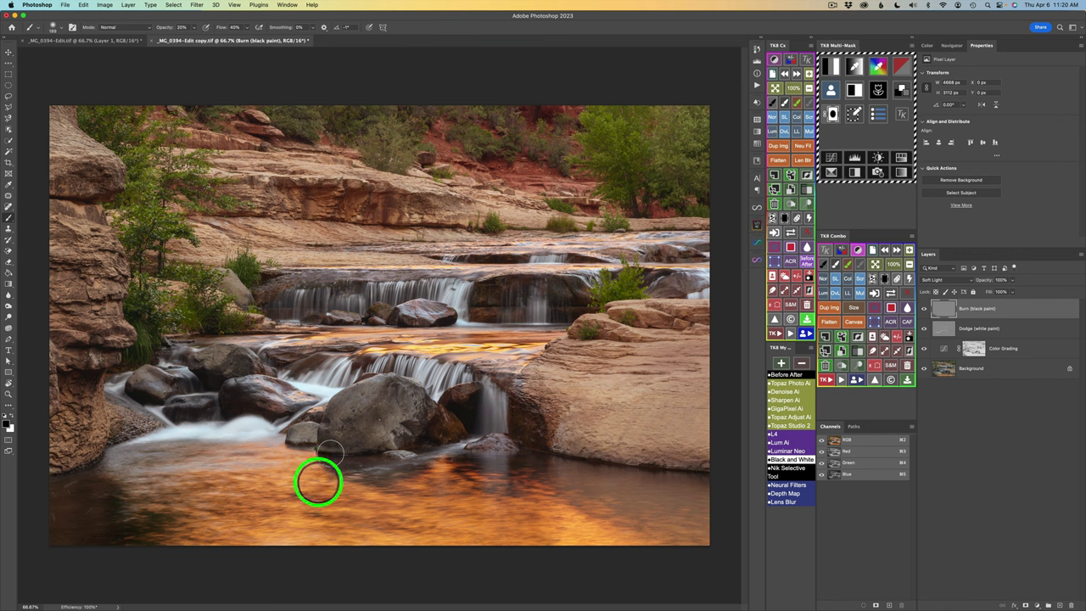
pyautogui.keyDown('ctrl'); pyautogui.keyDown('alt'); pyautogui.click(306, 484); pyautogui.keyUp('alt'); pyautogui.keyUp('ctrl')
pyautogui.moveTo(306, 484)
pyautogui.mouseDown()
pyautogui.moveTo(315, 497)
pyautogui.moveTo(187, 494)
pyautogui.moveTo(181, 536)
pyautogui.moveTo(153, 541)
pyautogui.mouseUp()
pyautogui.moveTo(345, 518)
pyautogui.mouseDown()
pyautogui.moveTo(300, 513)
pyautogui.moveTo(399, 529)
pyautogui.moveTo(344, 521)
pyautogui.moveTo(423, 522)
pyautogui.moveTo(376, 515)
pyautogui.moveTo(460, 511)
pyautogui.moveTo(419, 506)
pyautogui.moveTo(464, 495)
pyautogui.moveTo(369, 492)
pyautogui.mouseUp()
pyautogui.moveTo(586, 323)
pyautogui.mouseDown()
pyautogui.moveTo(624, 335)
pyautogui.moveTo(641, 322)
pyautogui.moveTo(631, 317)
pyautogui.moveTo(676, 317)
pyautogui.mouseUp()
pyautogui.moveTo(614, 153)
pyautogui.mouseDown()
pyautogui.moveTo(603, 153)
pyautogui.moveTo(640, 167)
pyautogui.moveTo(703, 146)
pyautogui.mouseUp()
pyautogui.moveTo(498, 127)
pyautogui.mouseDown()
pyautogui.moveTo(484, 117)
pyautogui.moveTo(530, 119)
pyautogui.moveTo(551, 107)
pyautogui.mouseUp()
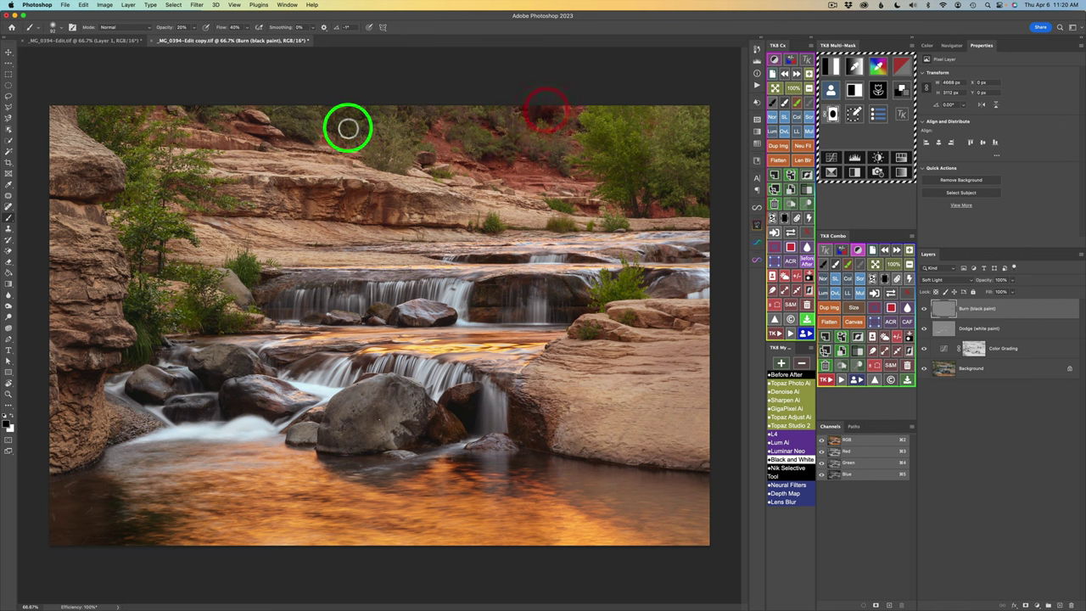
pyautogui.moveTo(346, 116)
pyautogui.mouseDown()
pyautogui.moveTo(304, 149)
pyautogui.moveTo(219, 124)
pyautogui.moveTo(242, 119)
pyautogui.moveTo(199, 125)
pyautogui.moveTo(155, 103)
pyautogui.moveTo(192, 113)
pyautogui.moveTo(157, 139)
pyautogui.moveTo(226, 146)
pyautogui.mouseUp()
pyautogui.moveTo(65, 177); pyautogui.dragTo(110, 177)
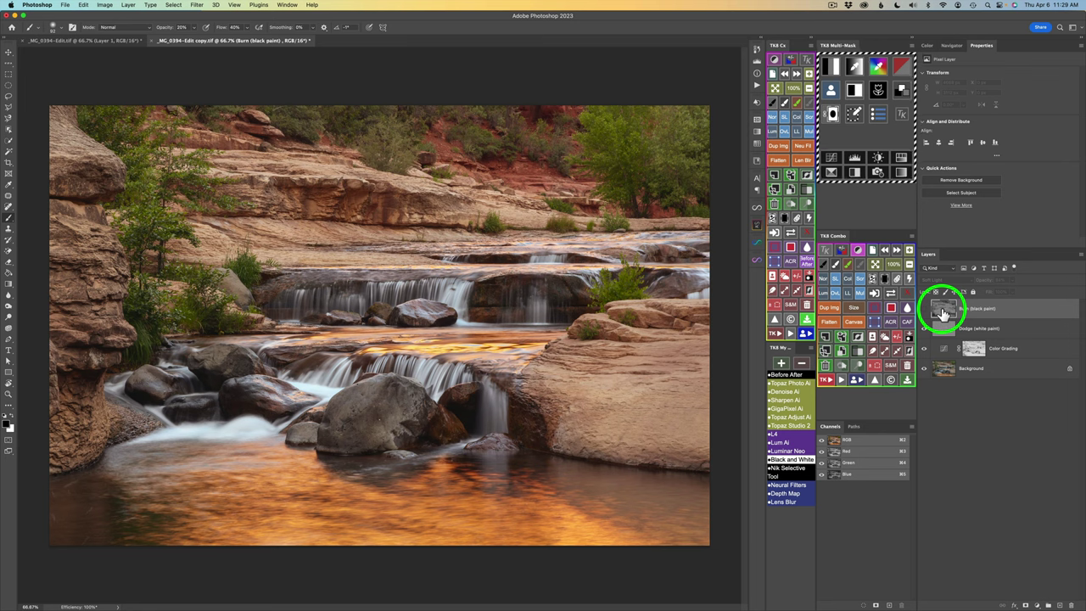
# - Toggle the Burn layer's visibility to compare the image with and without the darkening
pyautogui.click(924, 309)
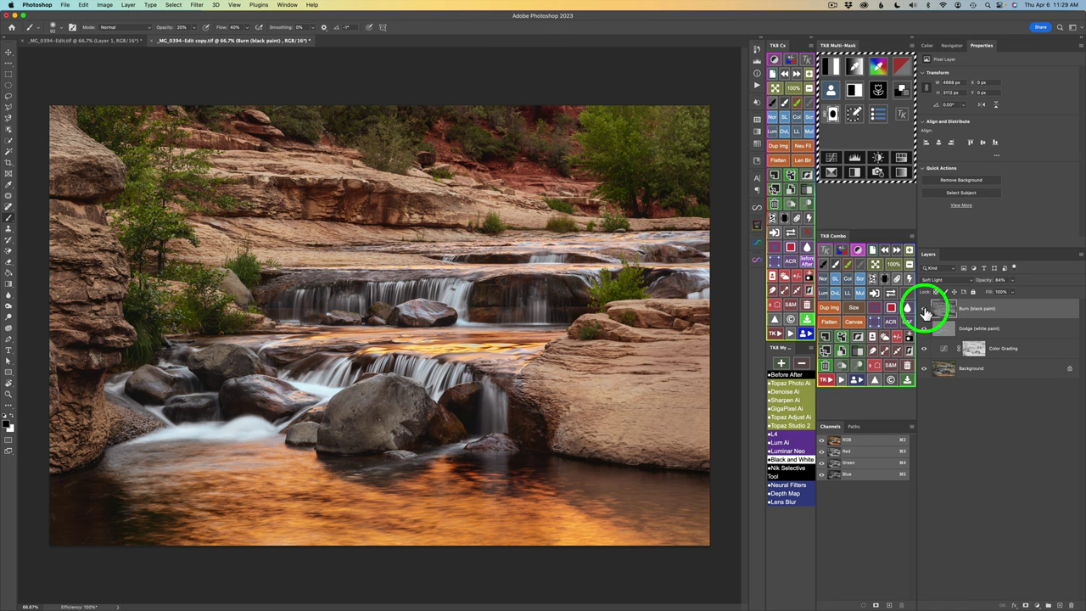
pyautogui.click(925, 311)
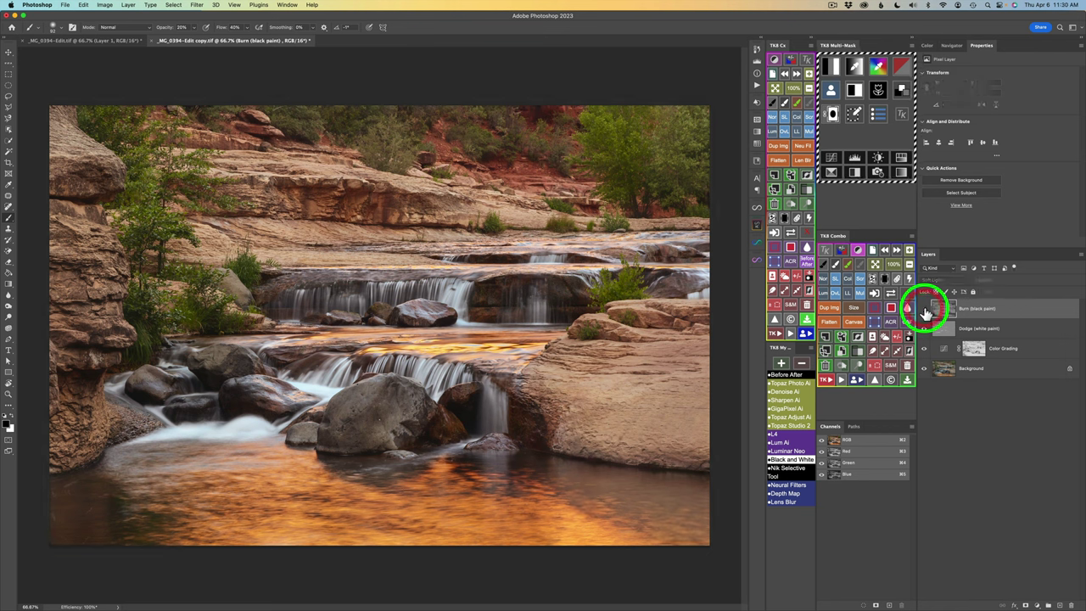
pyautogui.click(925, 311)
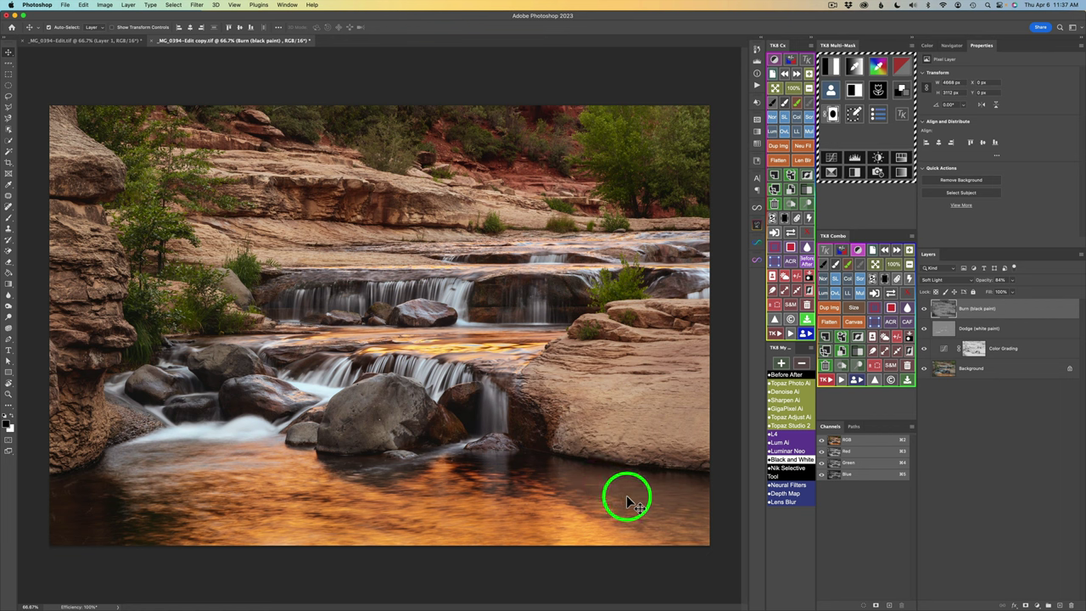
# - Generate a zone mask from the dark brown tone 4b3d2d sampled in the shaded water beside the large rock ledge
pyautogui.click(857, 66)
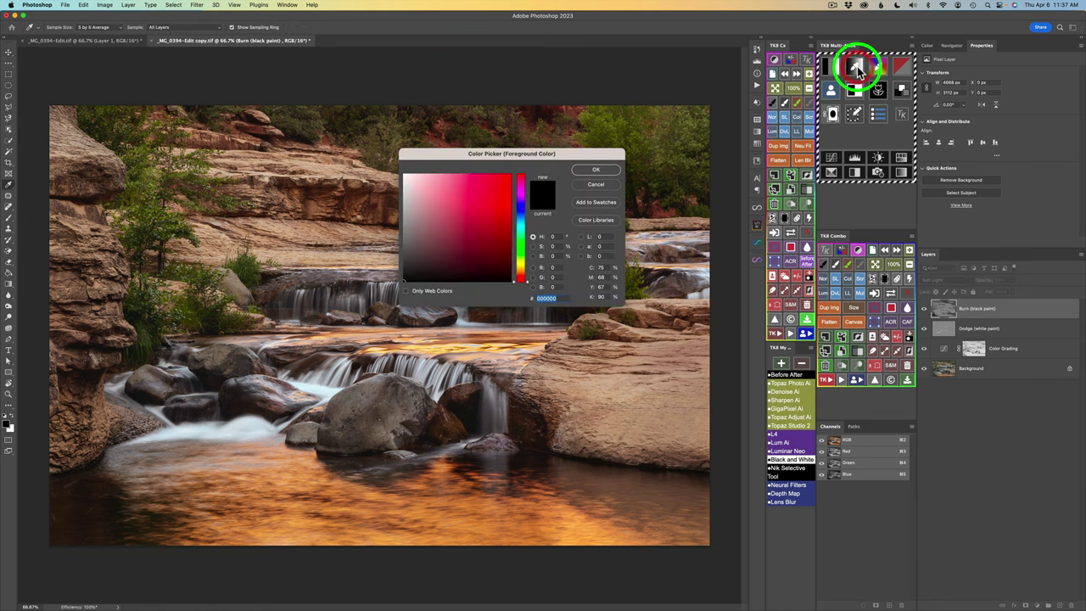
pyautogui.click(597, 477)
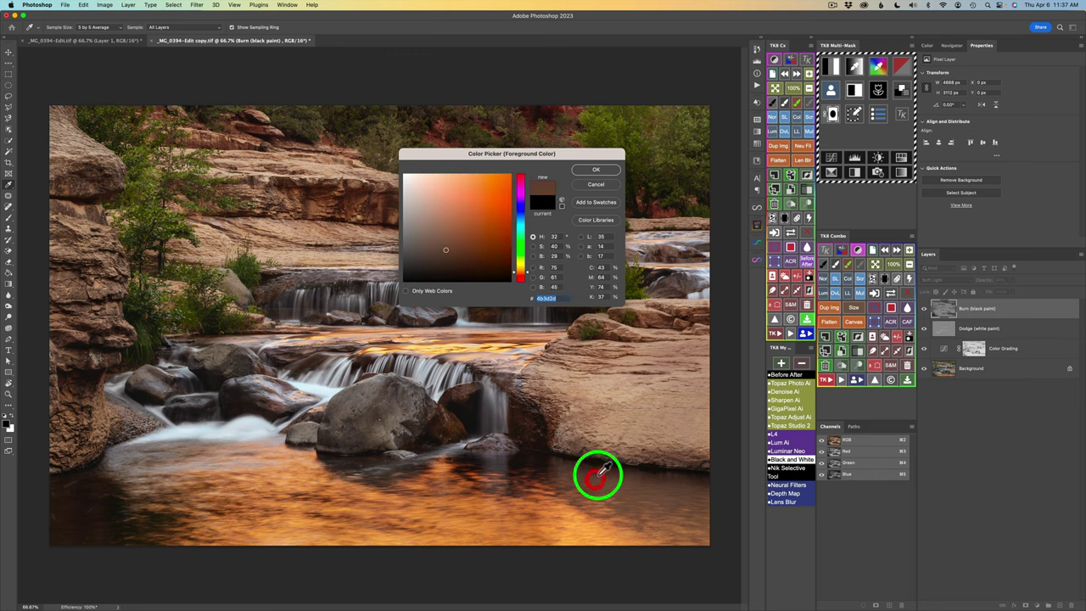
pyautogui.click(599, 169)
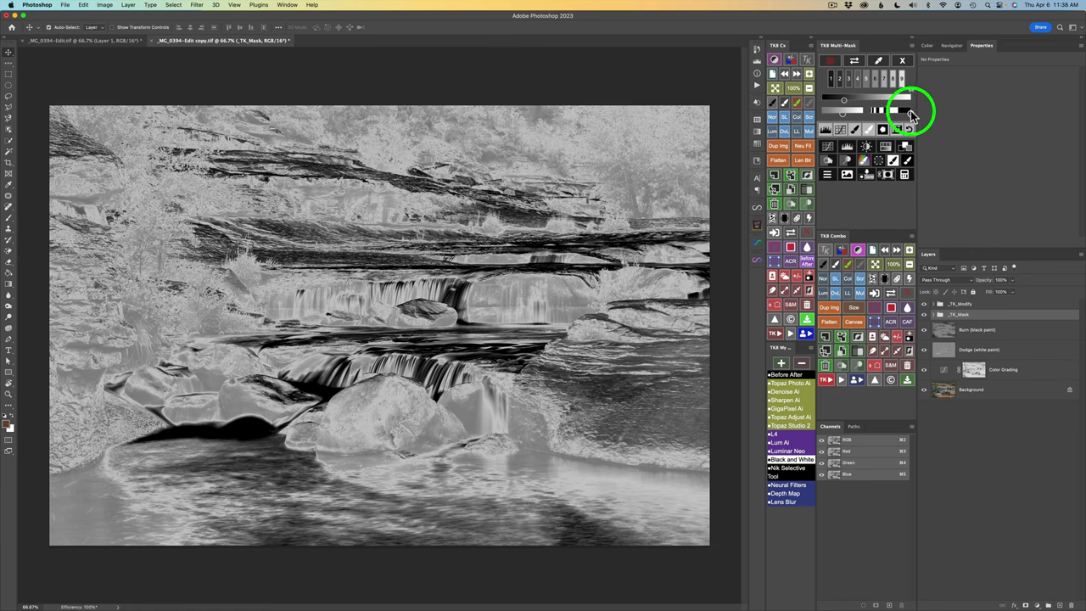
# - Tighten the shaded-water zone mask so that tones outside the sampled range drop to black
pyautogui.moveTo(910, 110); pyautogui.dragTo(894, 116)
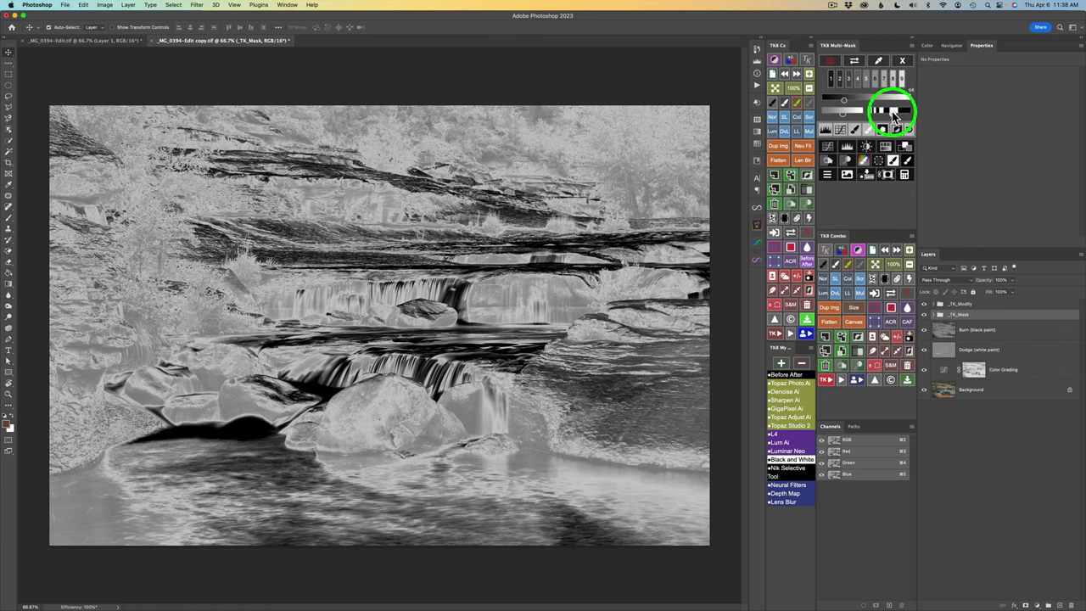
pyautogui.moveTo(893, 116); pyautogui.dragTo(891, 116)
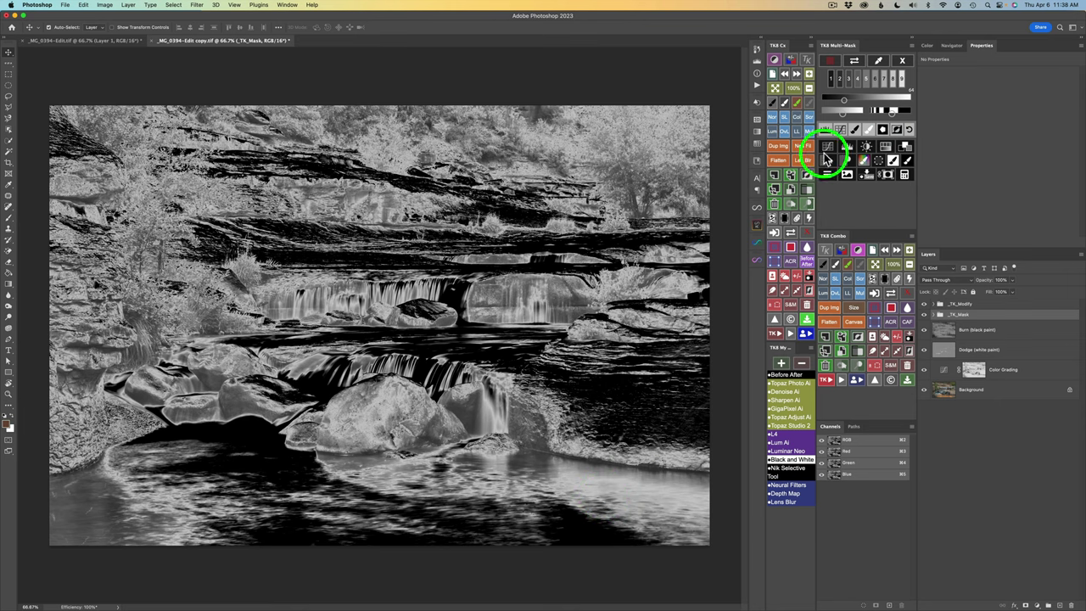
pyautogui.moveTo(845, 117); pyautogui.dragTo(847, 112)
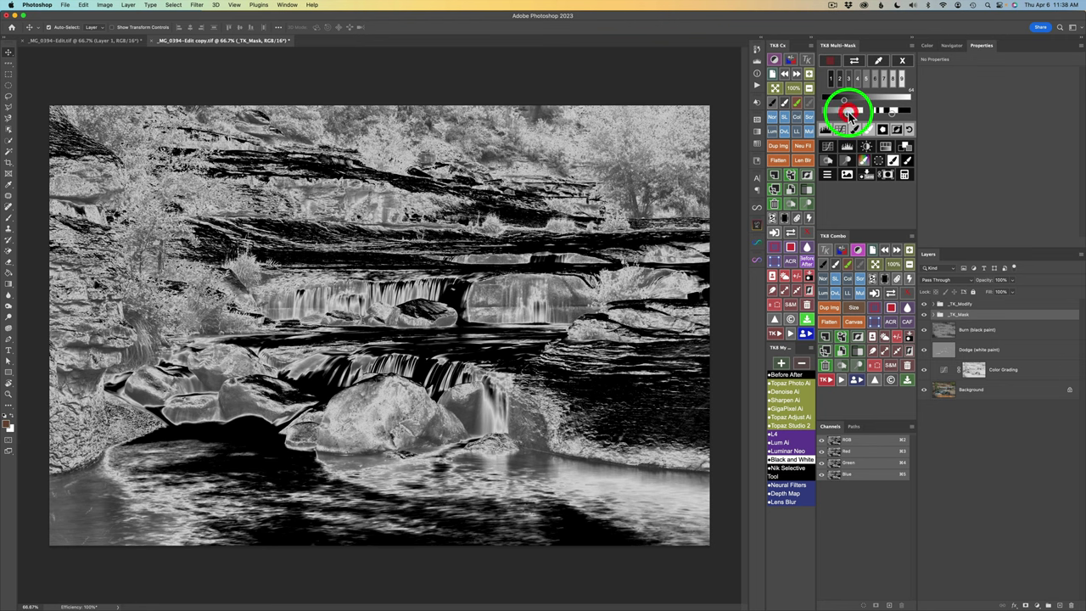
pyautogui.moveTo(618, 492); pyautogui.dragTo(623, 493)
# - Create a second Burn layer through the zone mask, paint black over the water below the large ledge and compare the result with the layer hidden
pyautogui.click(825, 164)
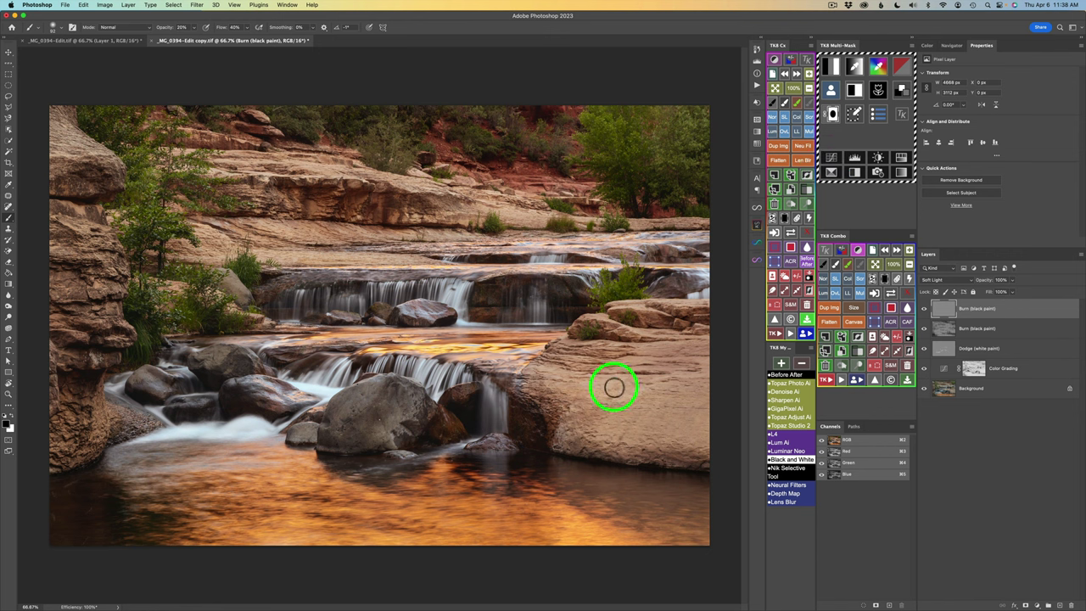
pyautogui.moveTo(582, 466)
pyautogui.mouseDown()
pyautogui.moveTo(695, 487)
pyautogui.moveTo(554, 465)
pyautogui.moveTo(709, 480)
pyautogui.moveTo(545, 468)
pyautogui.moveTo(716, 490)
pyautogui.moveTo(565, 460)
pyautogui.moveTo(704, 481)
pyautogui.moveTo(556, 478)
pyautogui.moveTo(572, 482)
pyautogui.moveTo(516, 468)
pyautogui.moveTo(523, 491)
pyautogui.moveTo(675, 508)
pyautogui.moveTo(533, 497)
pyautogui.moveTo(672, 513)
pyautogui.moveTo(529, 490)
pyautogui.moveTo(706, 526)
pyautogui.moveTo(588, 518)
pyautogui.moveTo(720, 536)
pyautogui.moveTo(605, 519)
pyautogui.moveTo(697, 523)
pyautogui.moveTo(590, 499)
pyautogui.moveTo(711, 502)
pyautogui.moveTo(579, 485)
pyautogui.moveTo(701, 512)
pyautogui.moveTo(625, 500)
pyautogui.moveTo(703, 495)
pyautogui.moveTo(703, 535)
pyautogui.moveTo(538, 497)
pyautogui.moveTo(481, 533)
pyautogui.mouseUp()
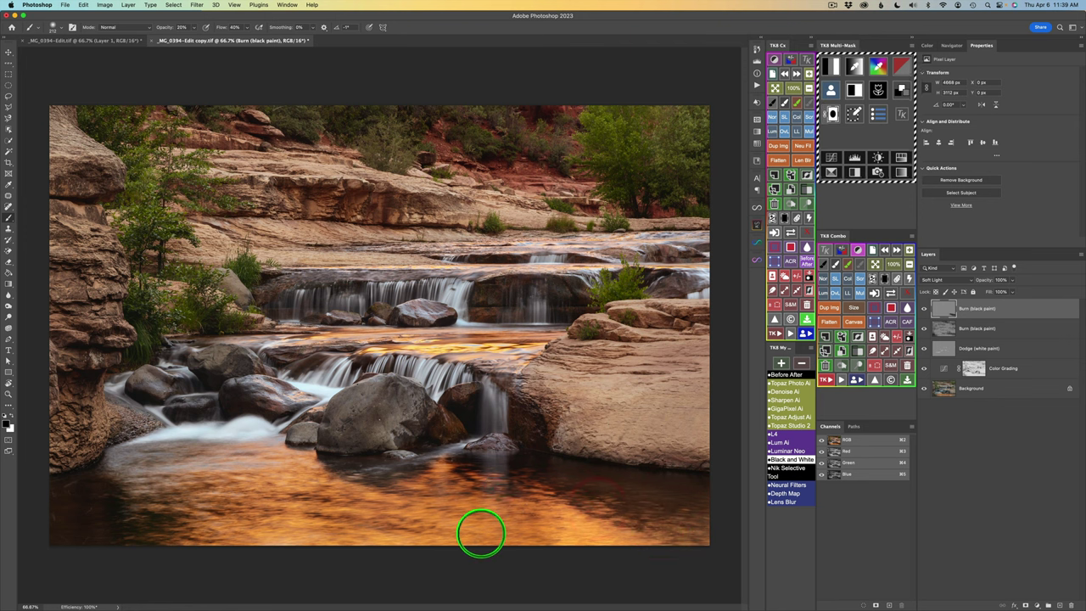
pyautogui.click(924, 309)
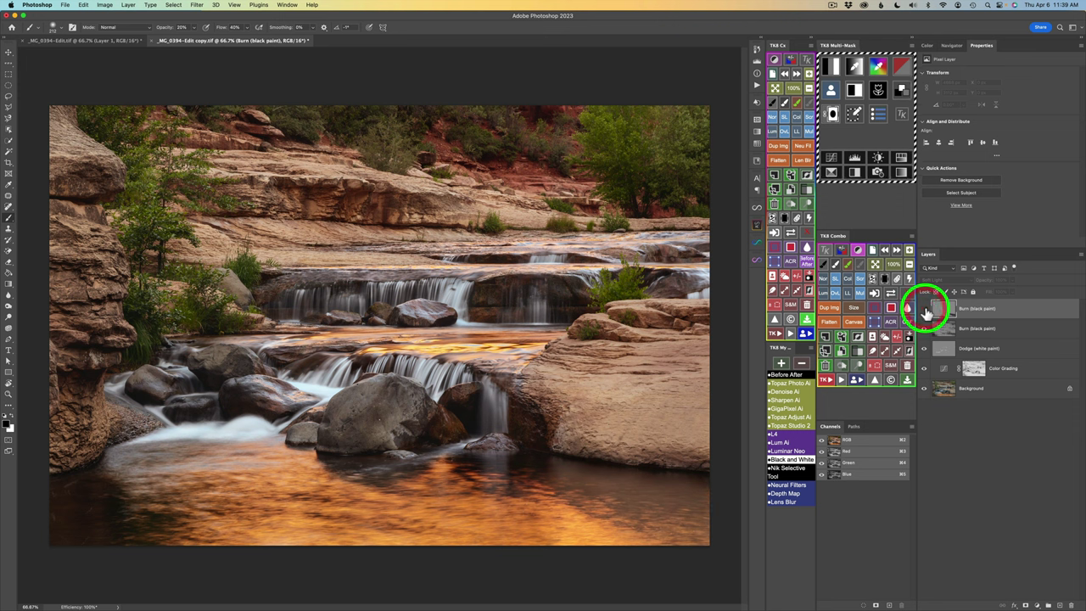
pyautogui.click(924, 309)
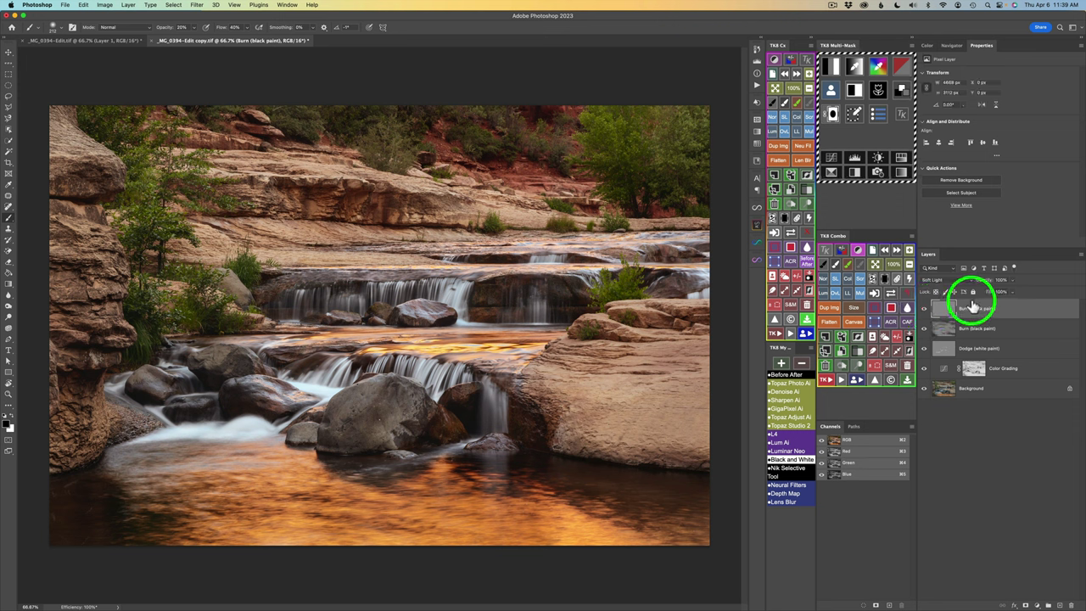
# - Check the opacity settings of the two Burn layers
pyautogui.moveTo(989, 284)
pyautogui.mouseDown()
pyautogui.moveTo(979, 277)
pyautogui.moveTo(1020, 281)
pyautogui.mouseUp()
pyautogui.click(946, 331)
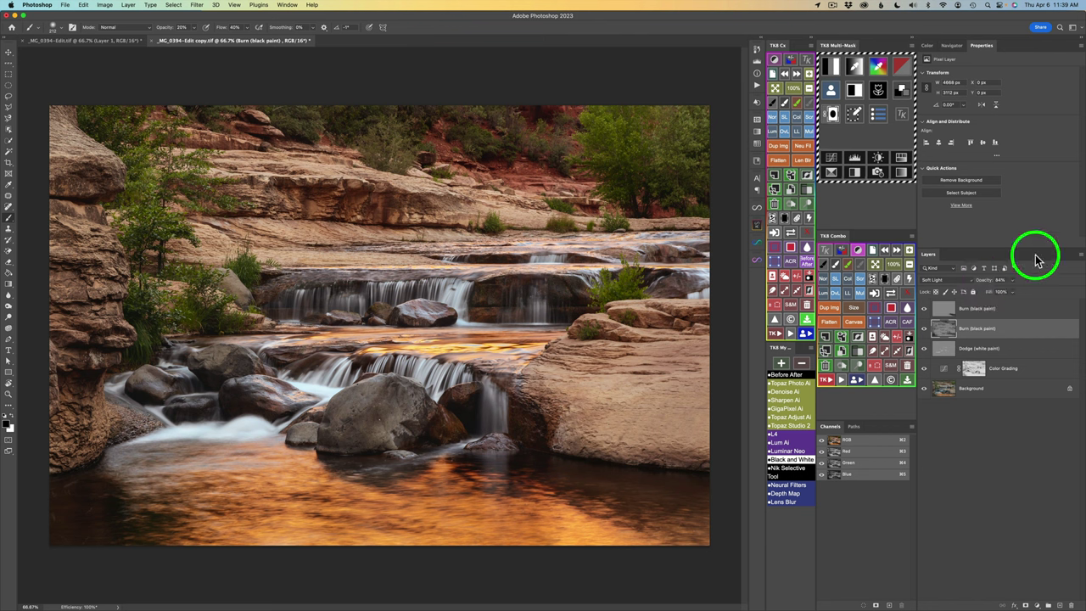
pyautogui.click(1018, 311)
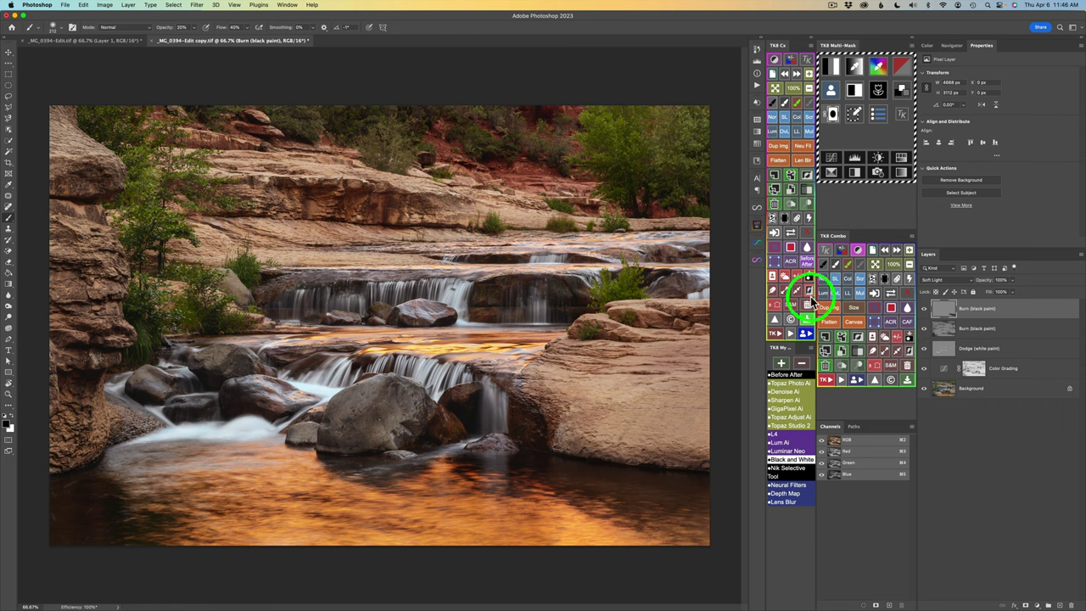
# - Clear the active mask, add a Hue/Saturation adjustment layer and reduce the saturation of the Blues sampled from the cascading water
pyautogui.click(897, 335)
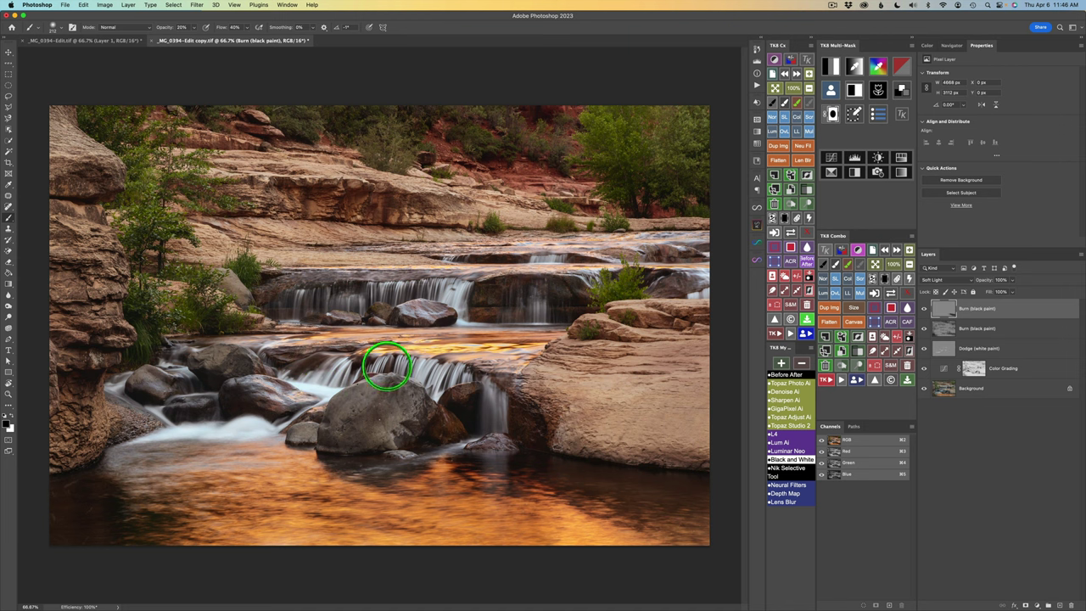
pyautogui.click(903, 157)
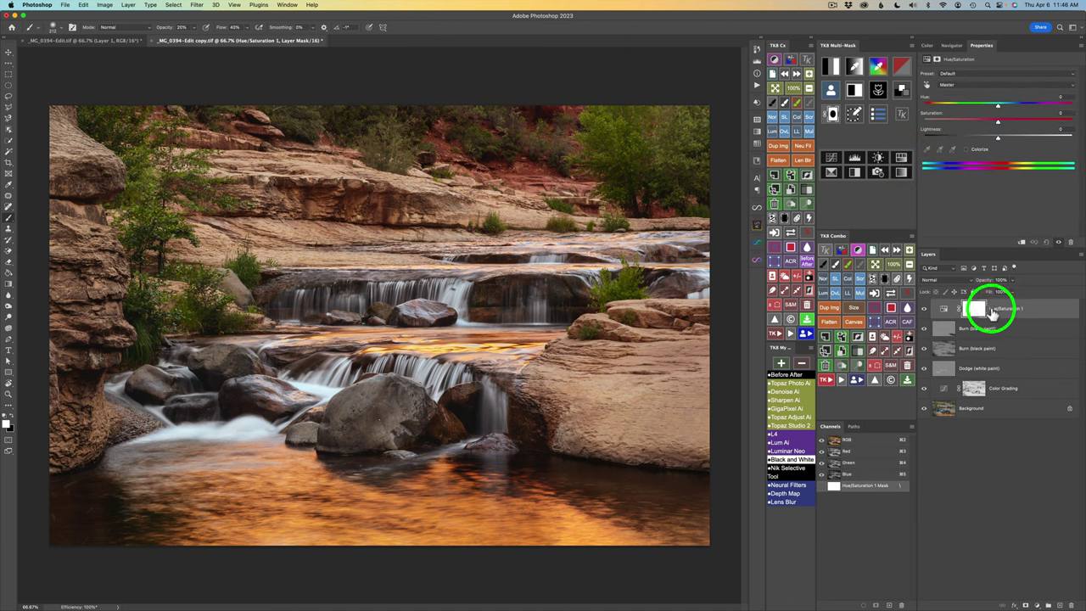
pyautogui.click(927, 86)
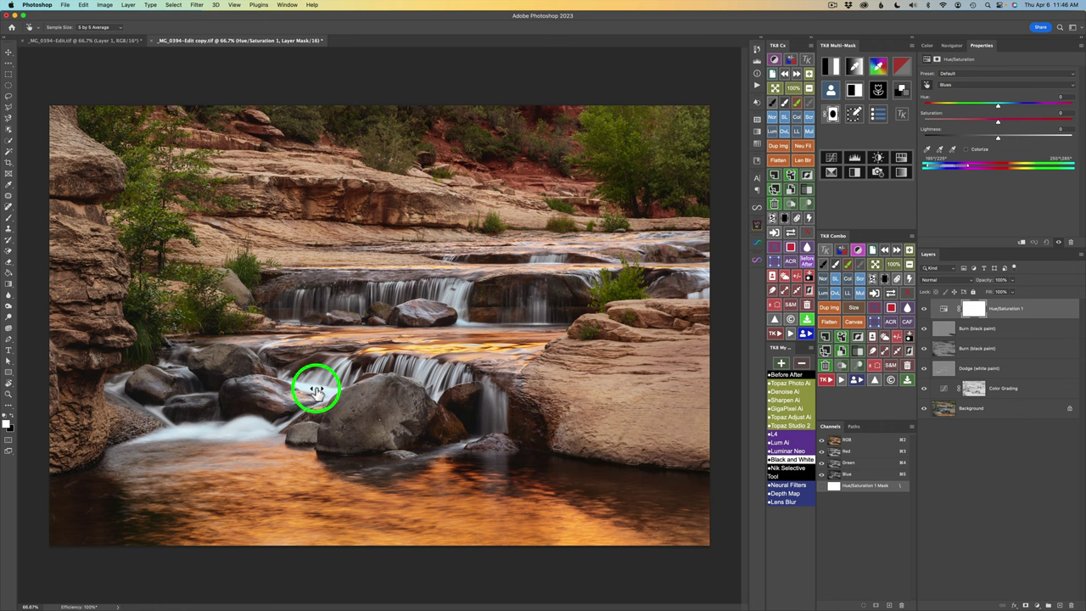
pyautogui.moveTo(316, 392); pyautogui.dragTo(308, 383)
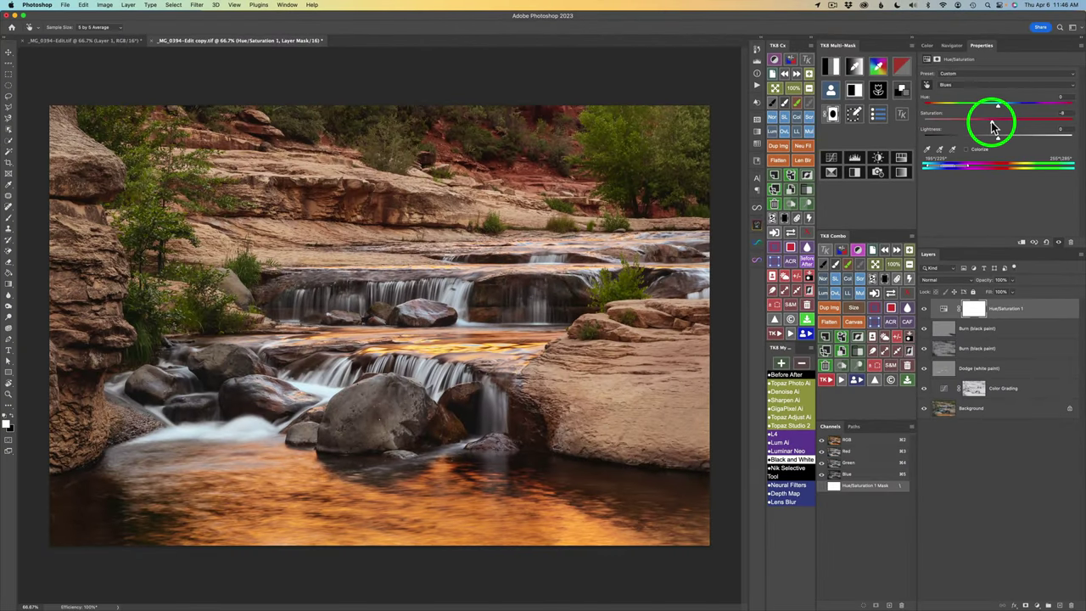
pyautogui.moveTo(995, 126); pyautogui.dragTo(939, 121)
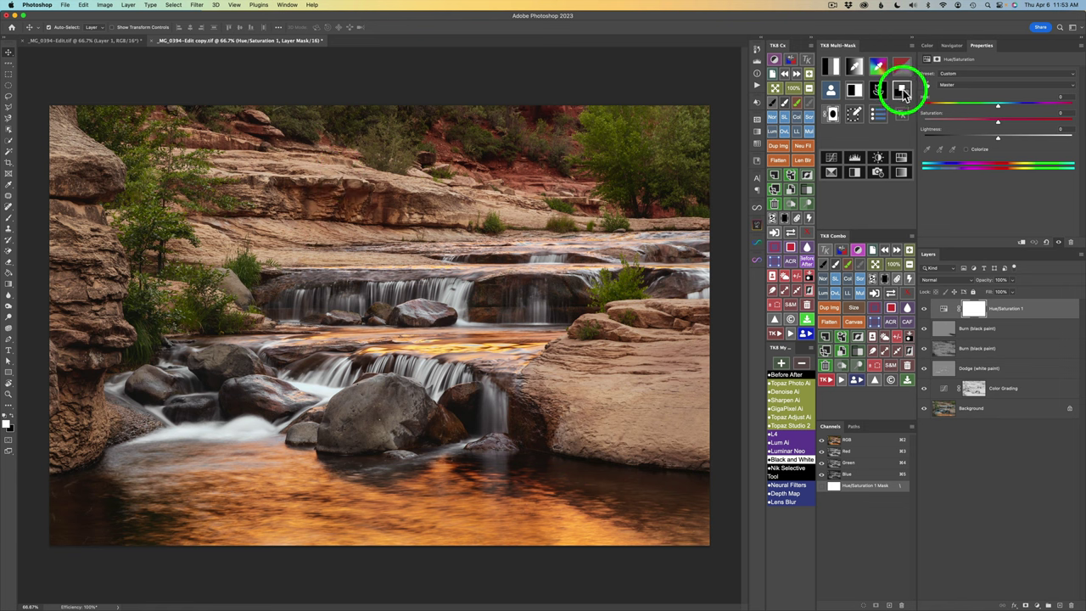
# - Add a Color Grading layer with a black layer mask and set its blend mode to Multiply
pyautogui.click(903, 89)
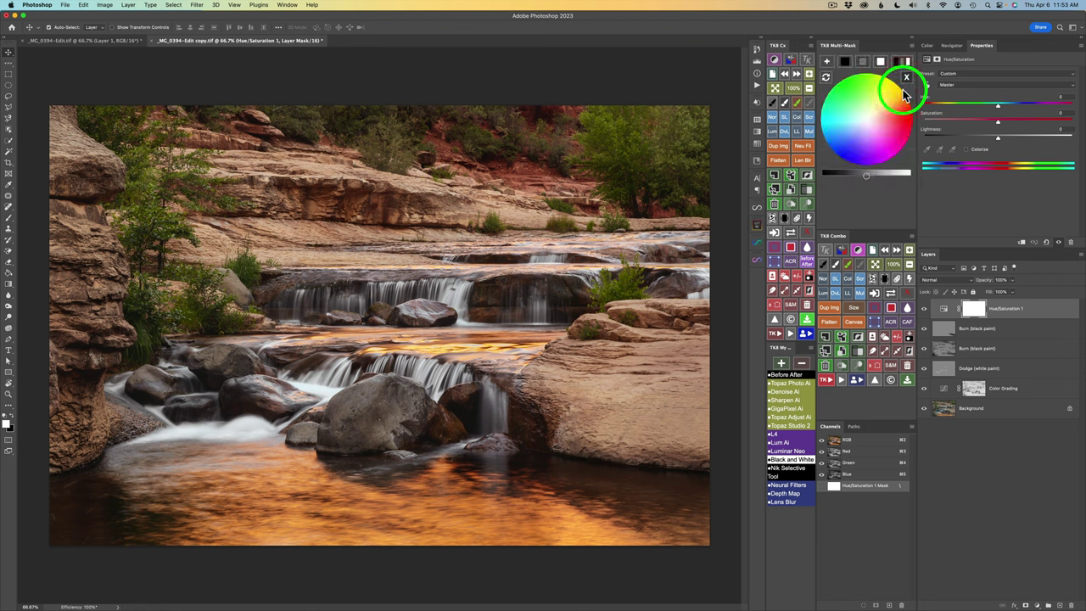
pyautogui.click(827, 60)
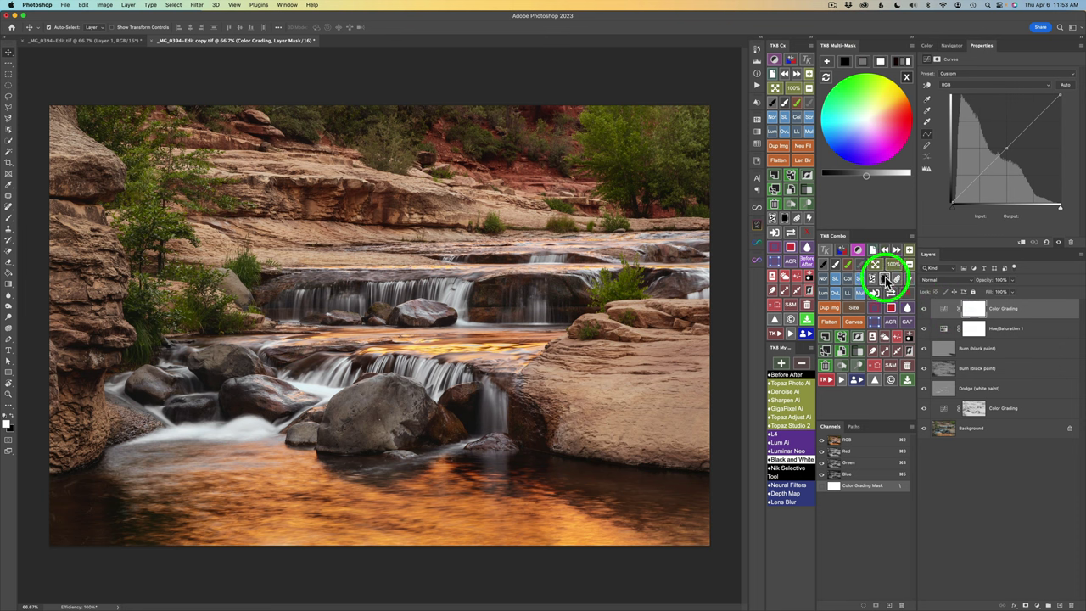
pyautogui.click(886, 281)
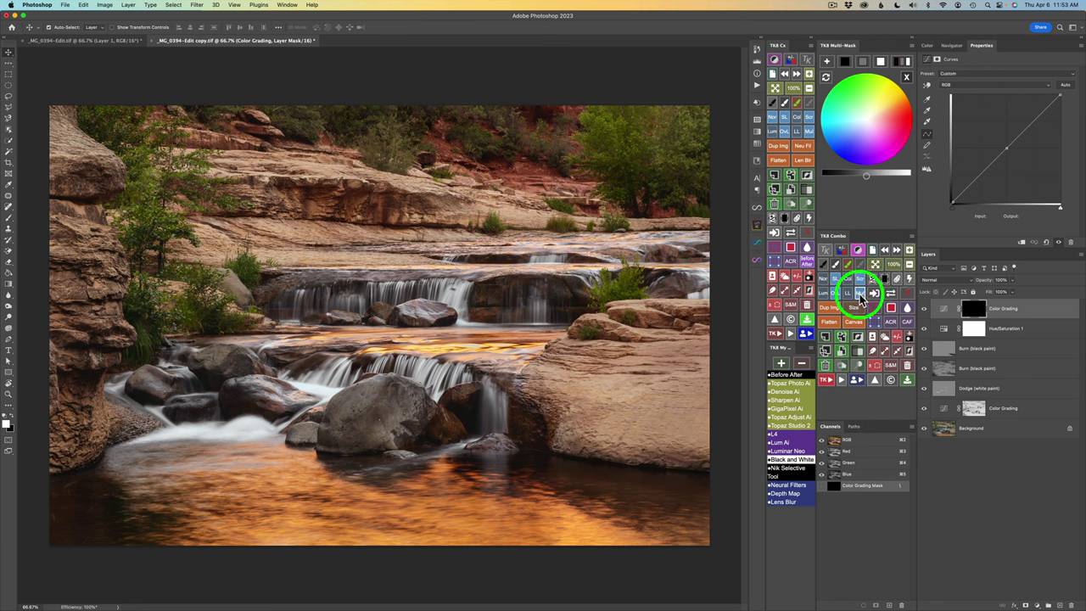
pyautogui.click(860, 294)
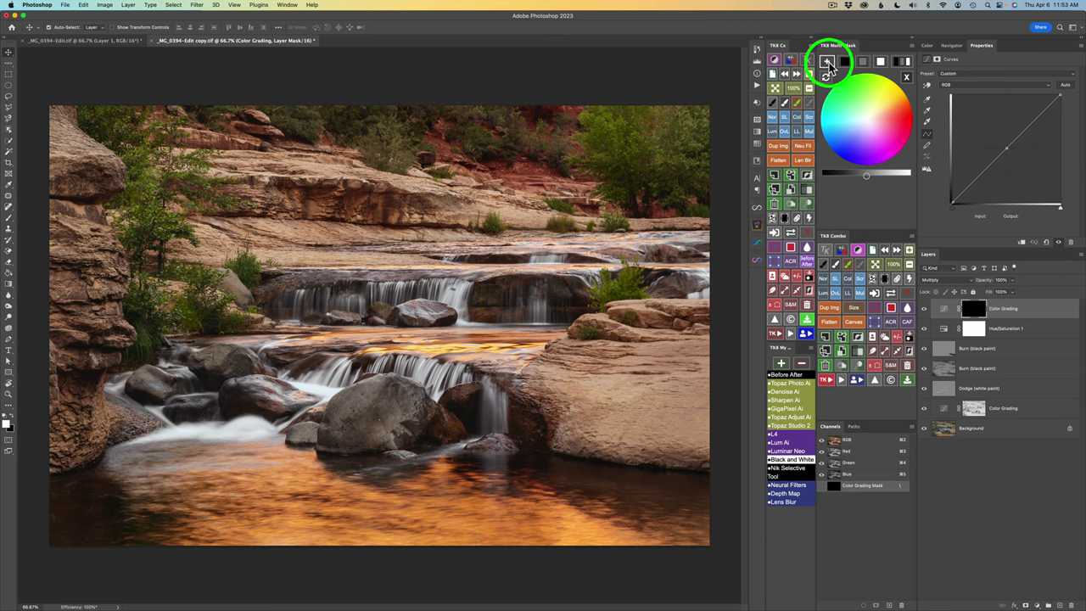
pyautogui.click(908, 79)
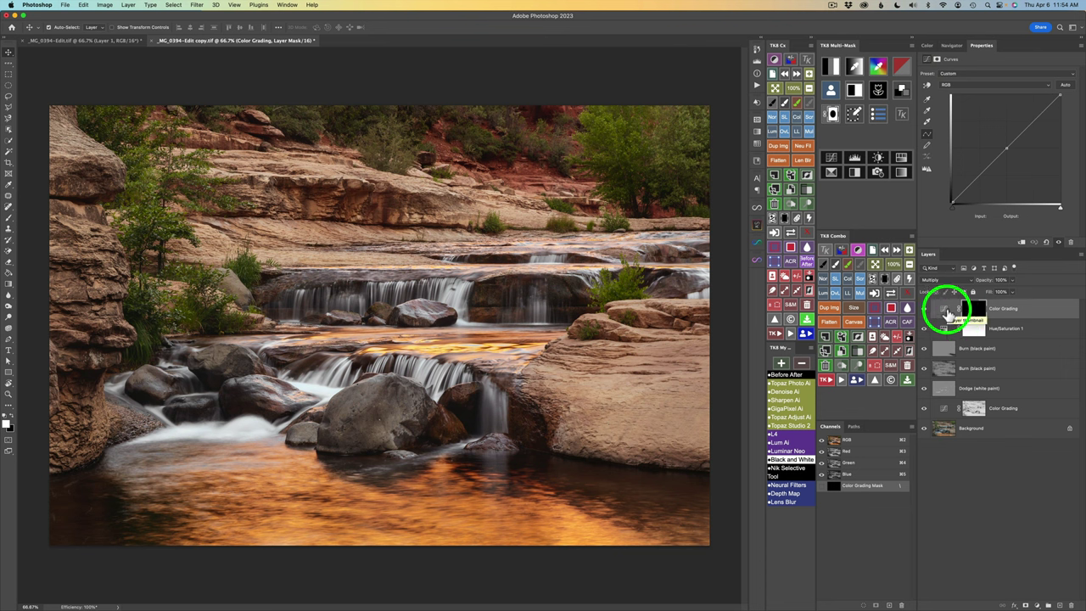
# - Generate a zone mask from the bright tone sampled on the sandstone ledge behind the waterfalls
pyautogui.click(855, 66)
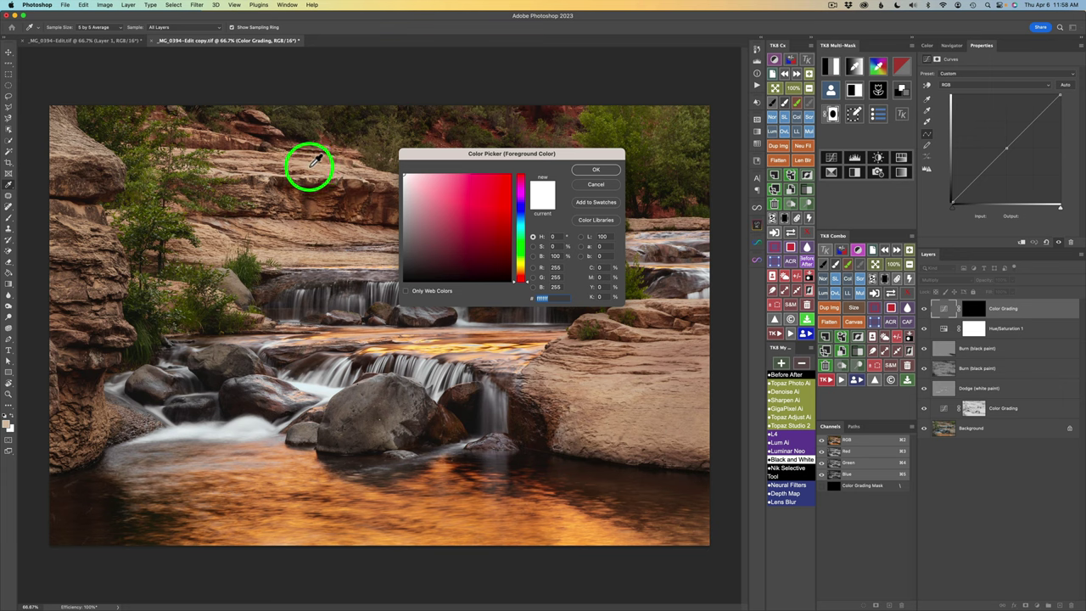
pyautogui.click(311, 165)
pyautogui.click(597, 170)
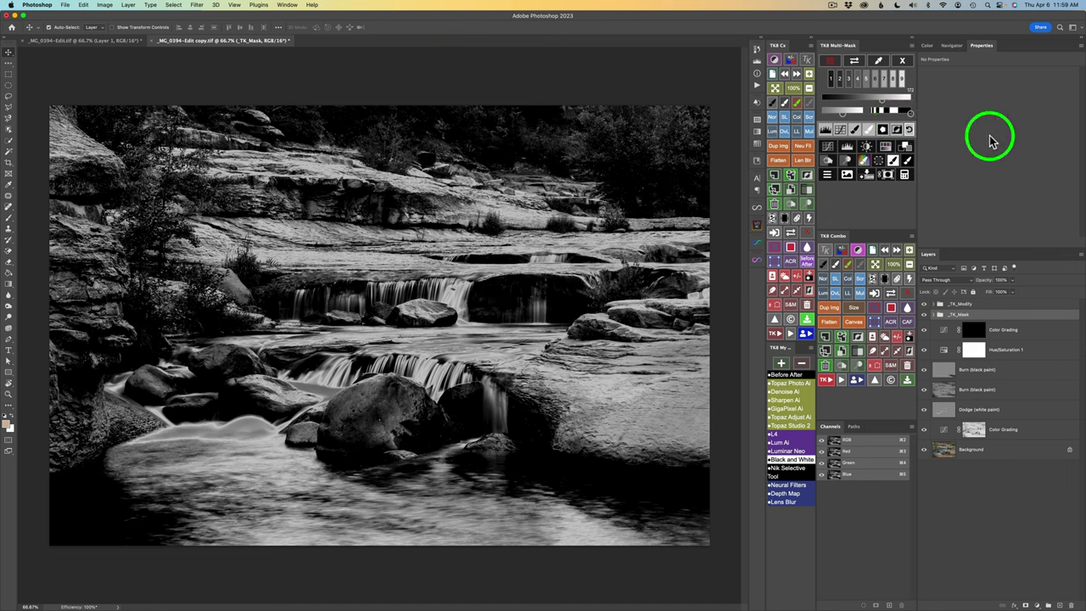
# - Paint white through the zone mask onto the Color Grading layer mask over the bright sandstone ledges, and compare the layer hidden and visible
pyautogui.click(909, 160)
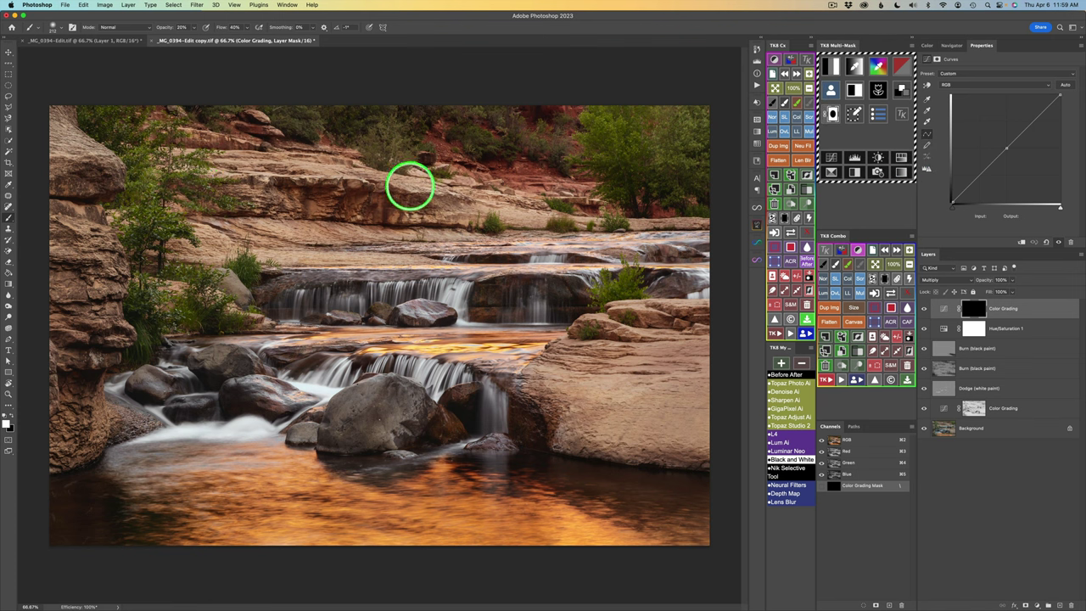
pyautogui.click(500, 208)
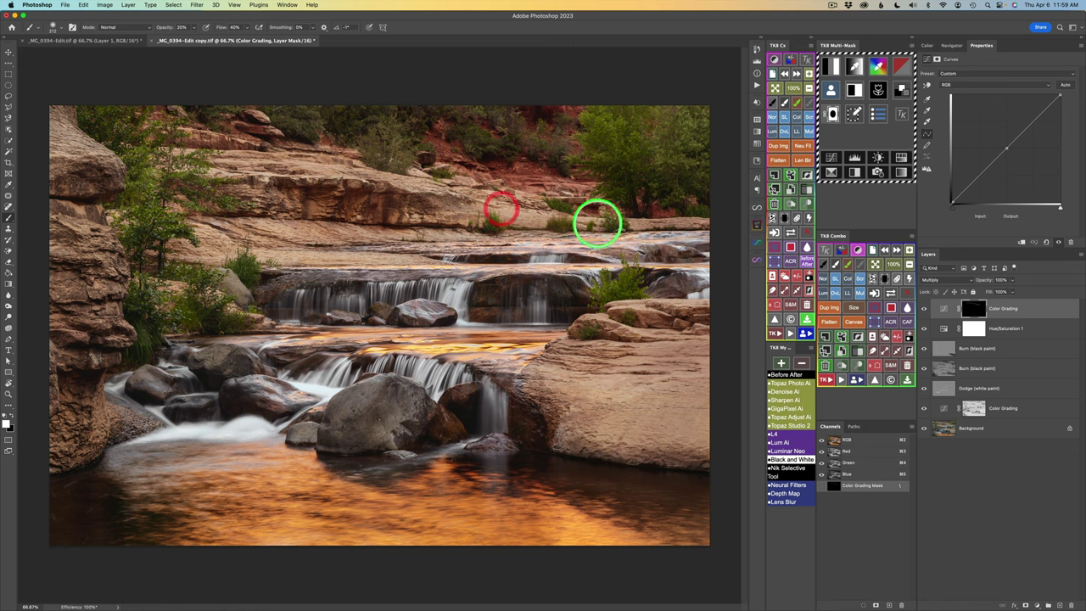
pyautogui.click(713, 216)
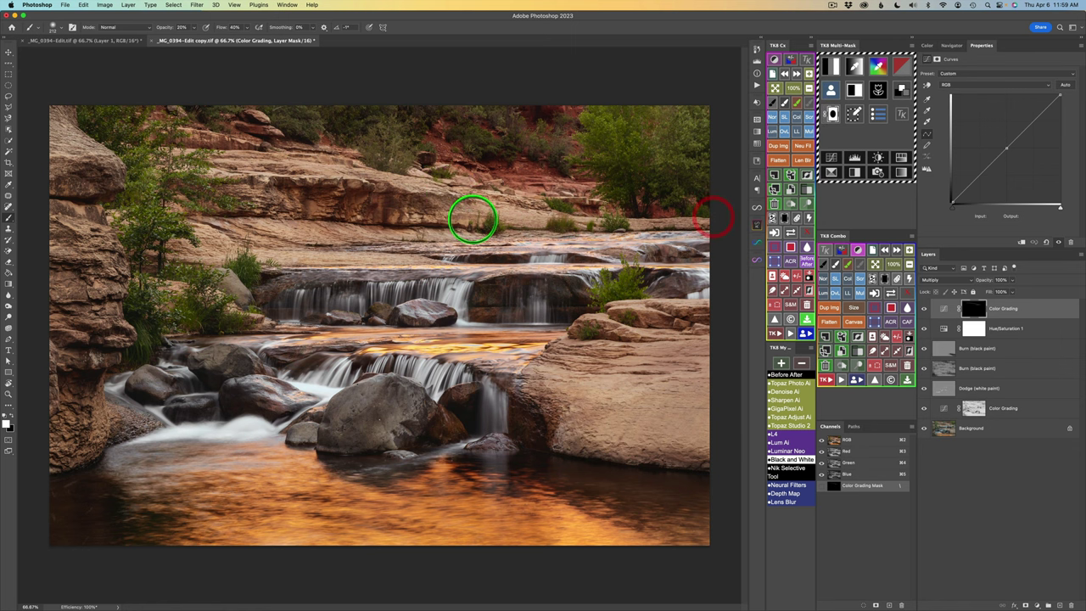
pyautogui.click(382, 211)
pyautogui.click(365, 174)
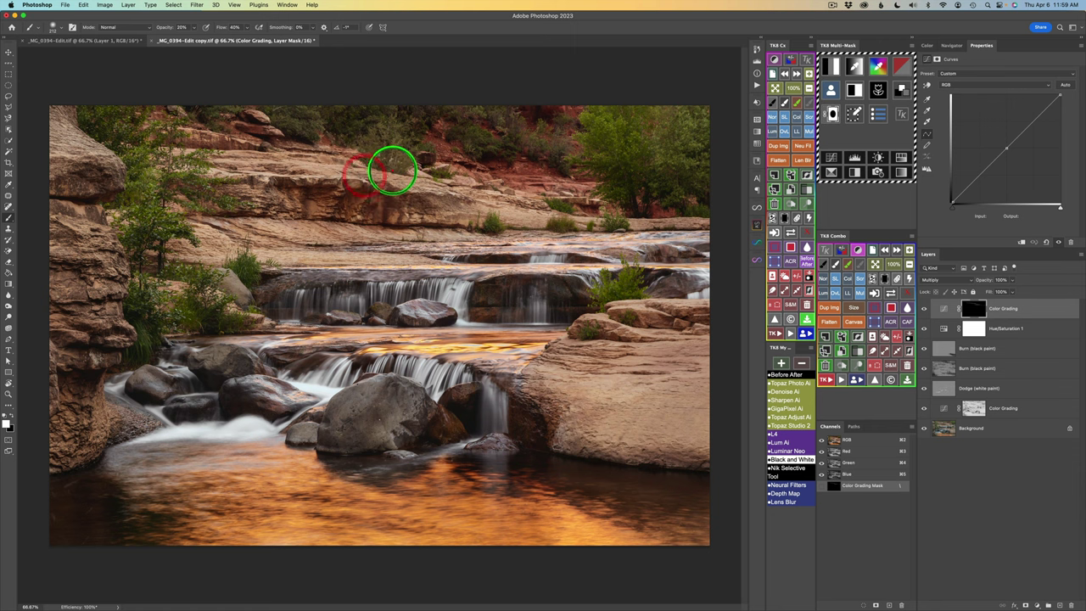
pyautogui.click(392, 170)
pyautogui.click(408, 172)
pyautogui.click(248, 166)
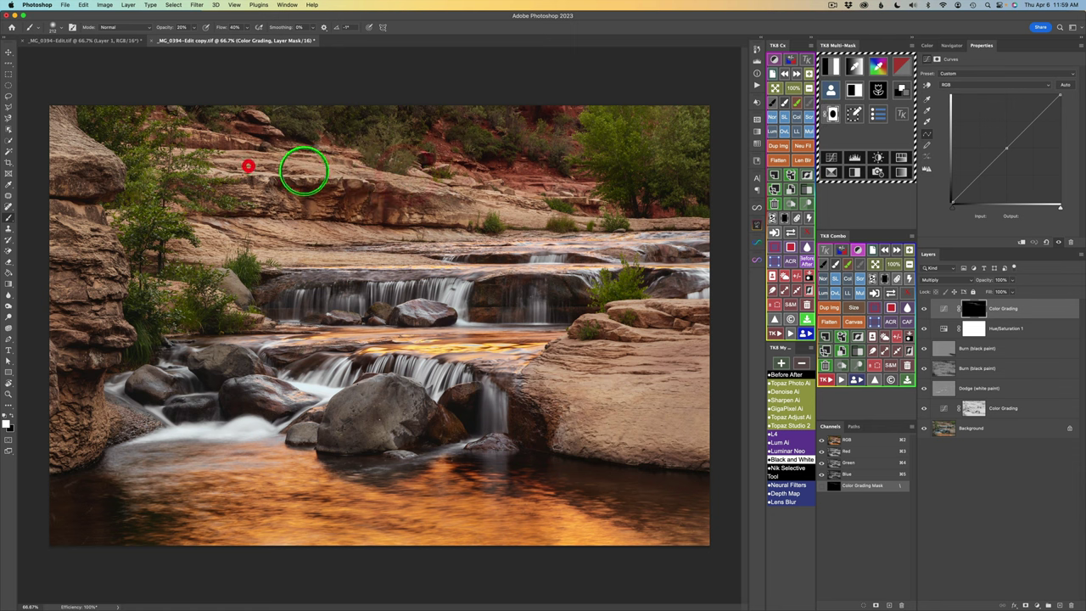
pyautogui.click(219, 168)
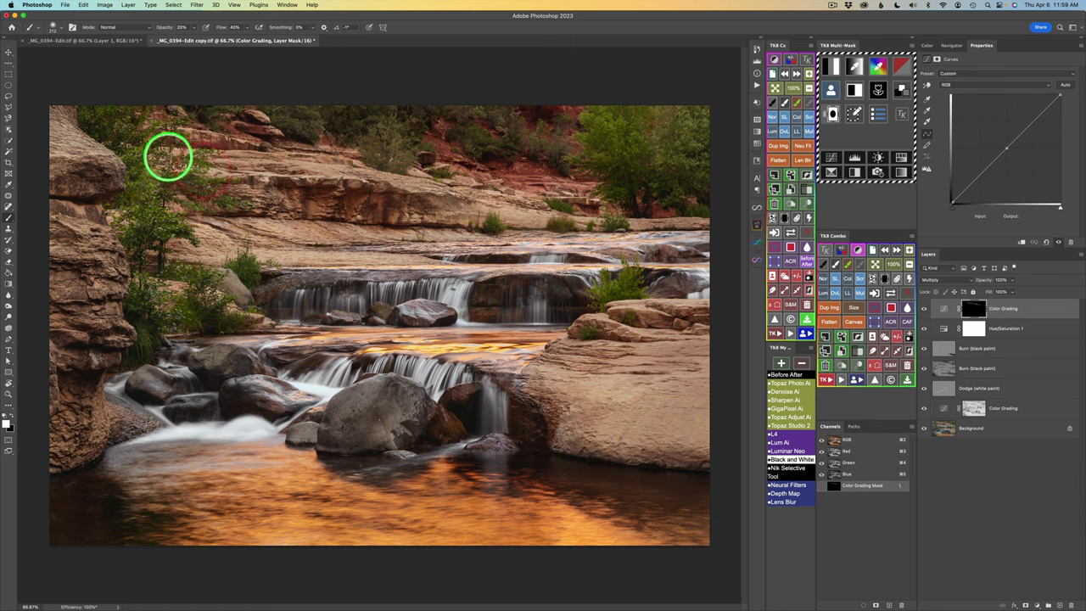
pyautogui.click(161, 151)
pyautogui.click(172, 167)
pyautogui.click(222, 163)
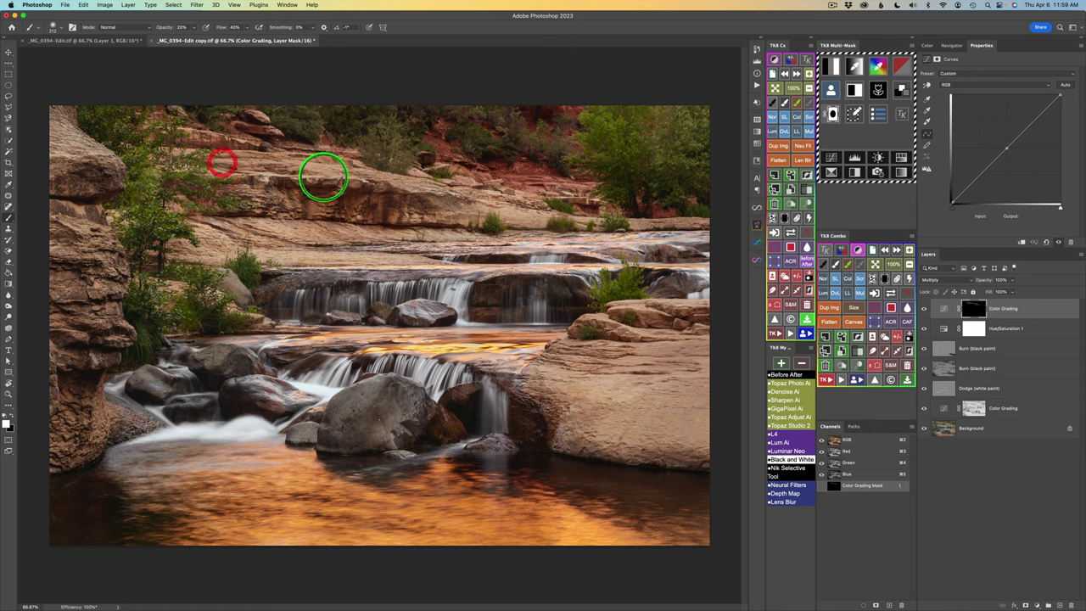
pyautogui.click(285, 167)
pyautogui.click(316, 167)
pyautogui.click(377, 180)
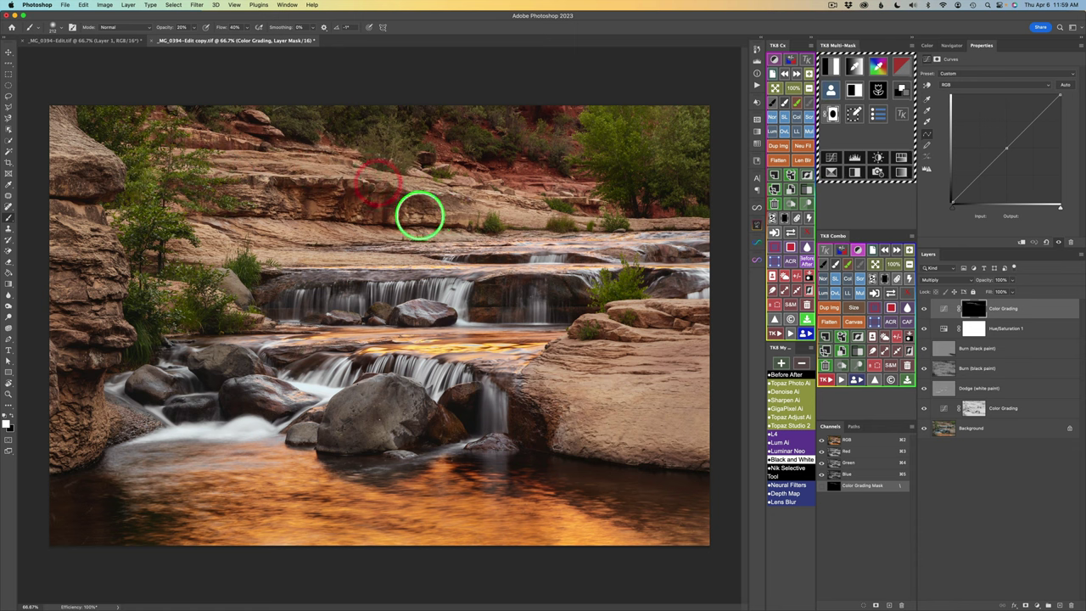
pyautogui.click(402, 212)
pyautogui.click(550, 216)
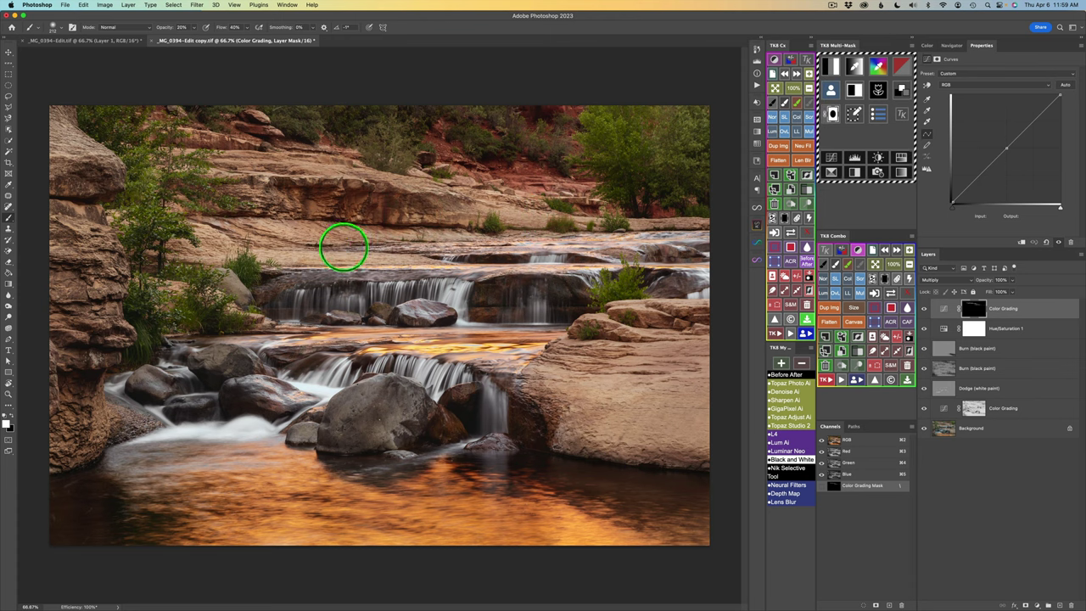
pyautogui.click(212, 234)
pyautogui.click(185, 246)
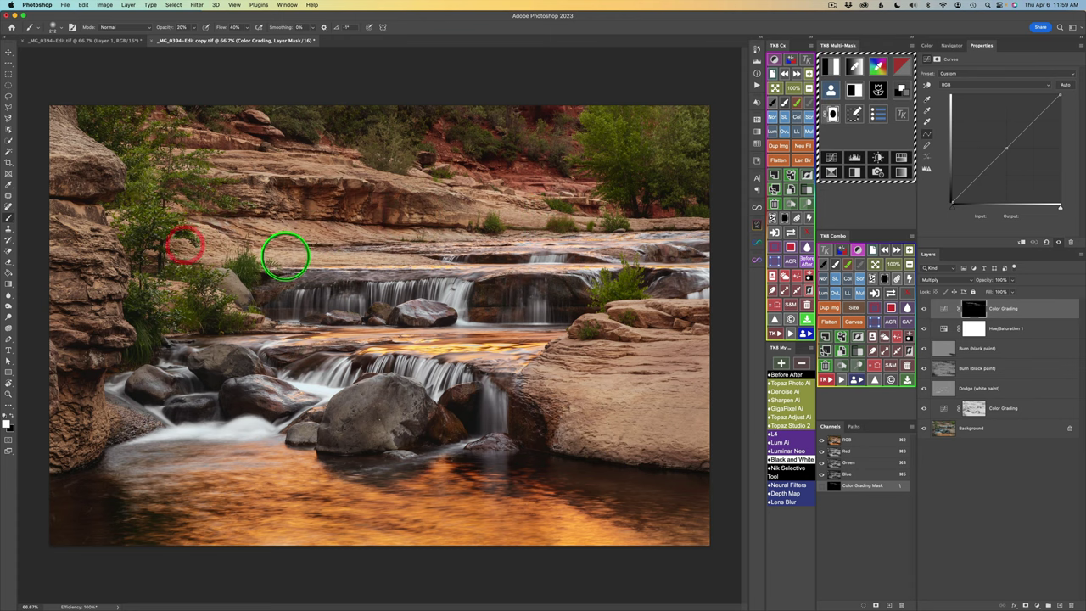
pyautogui.click(417, 249)
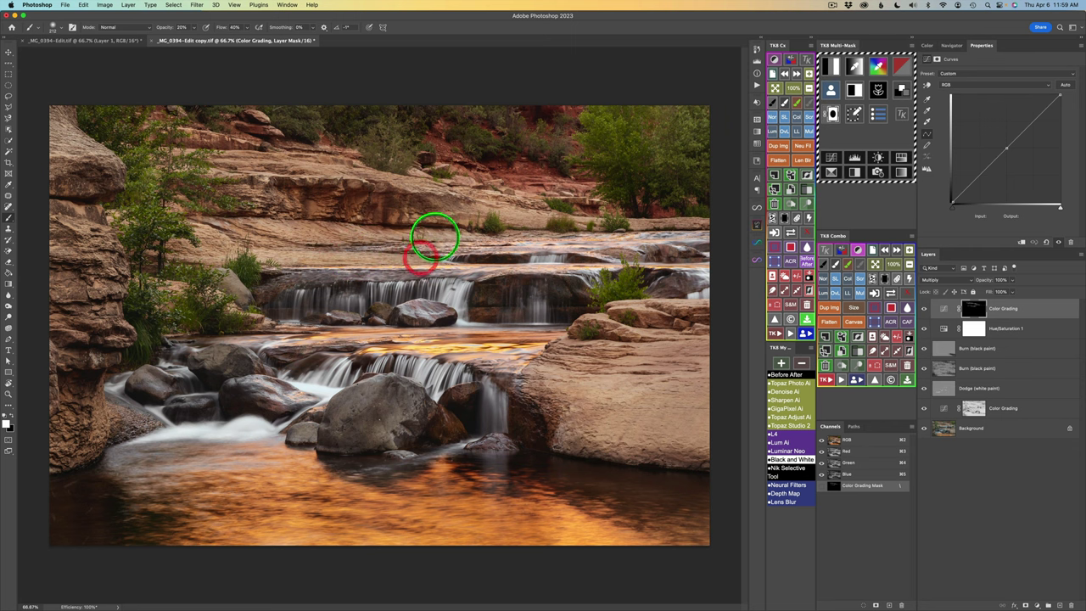
pyautogui.click(475, 231)
pyautogui.click(565, 214)
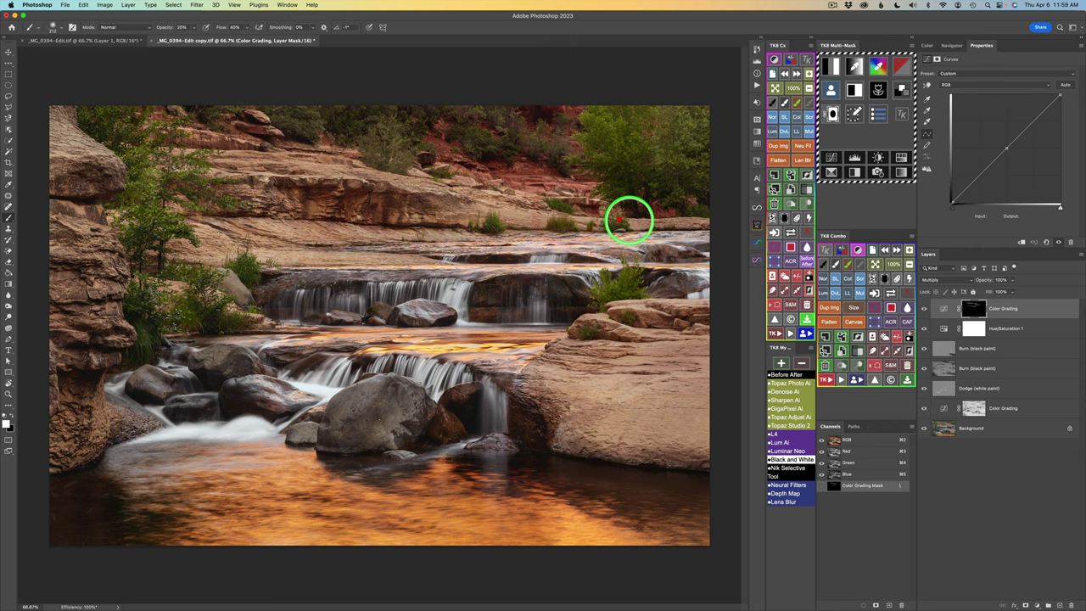
pyautogui.click(708, 219)
pyautogui.click(405, 163)
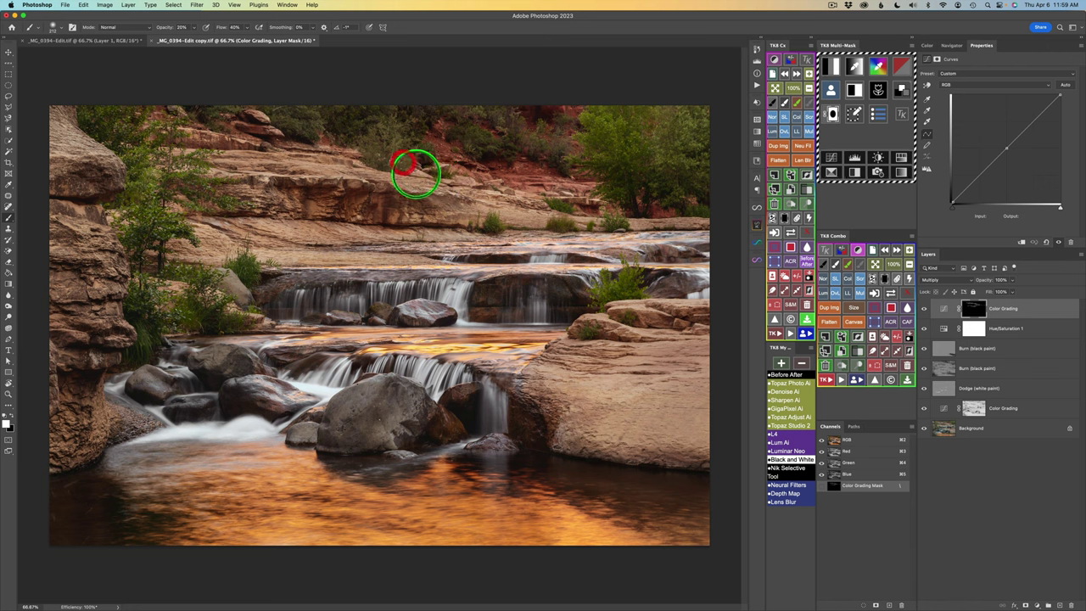
pyautogui.click(458, 182)
pyautogui.click(318, 152)
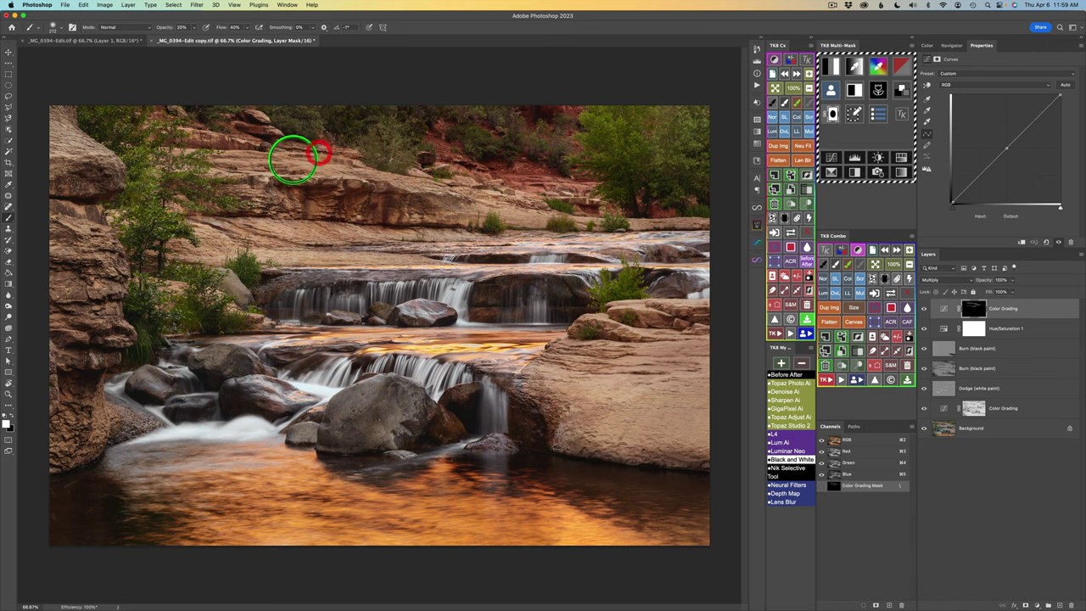
pyautogui.click(223, 160)
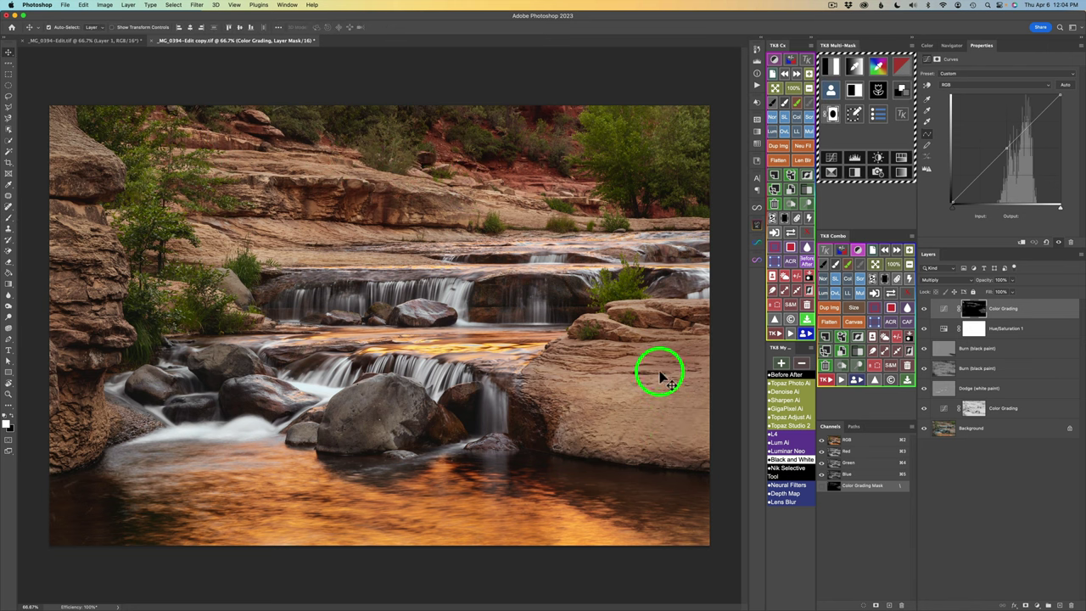
pyautogui.click(925, 309)
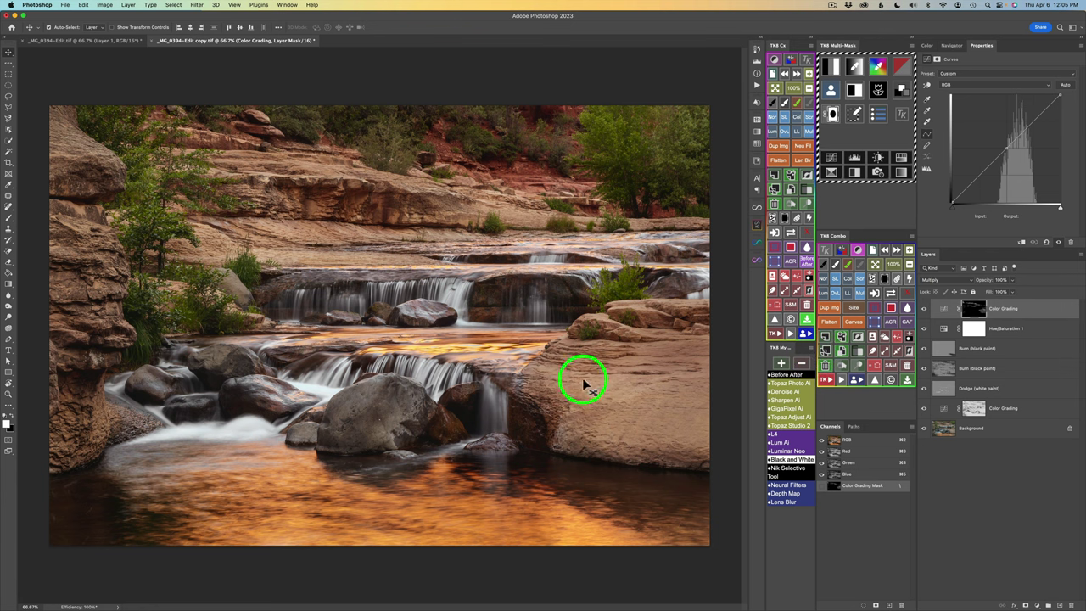
pyautogui.click(648, 370)
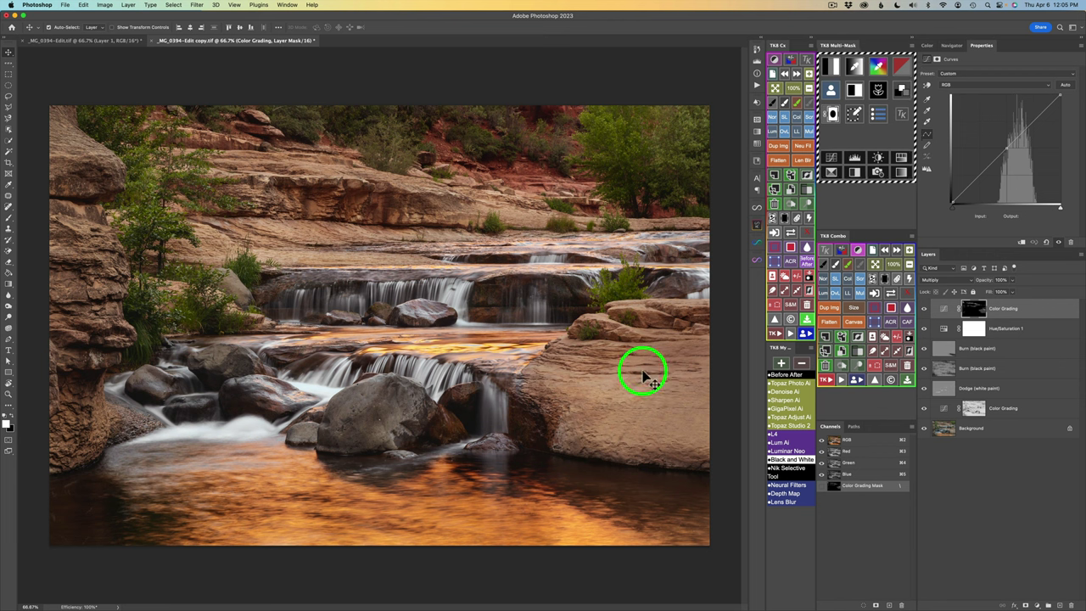
# - Shift the midtones of the top Color Grading layer toward warm orange and compare the image with the layer hidden and visible
pyautogui.click(945, 311)
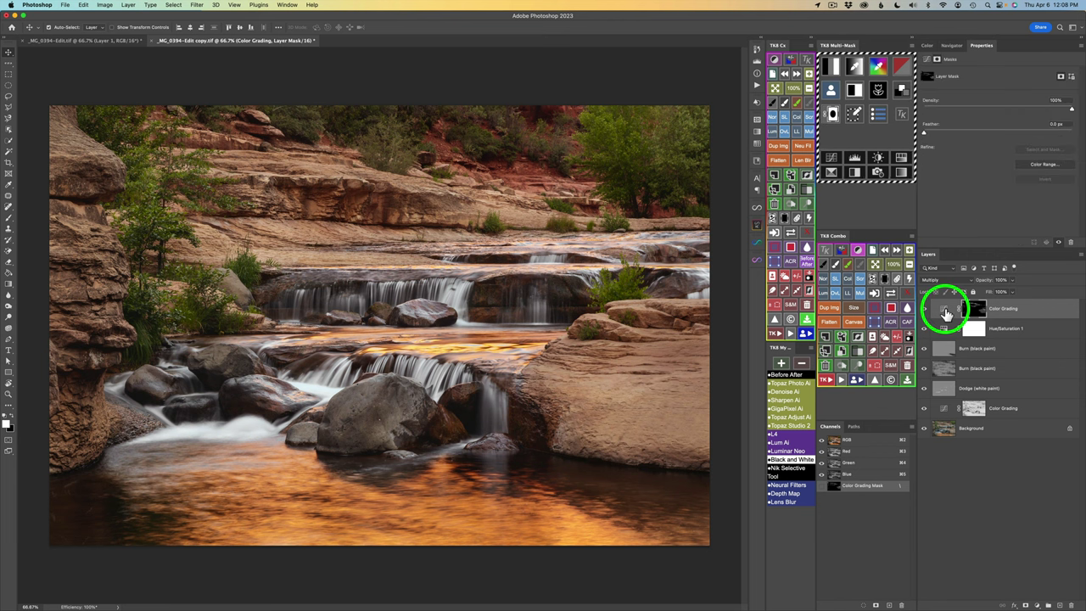
pyautogui.click(913, 169)
pyautogui.click(902, 88)
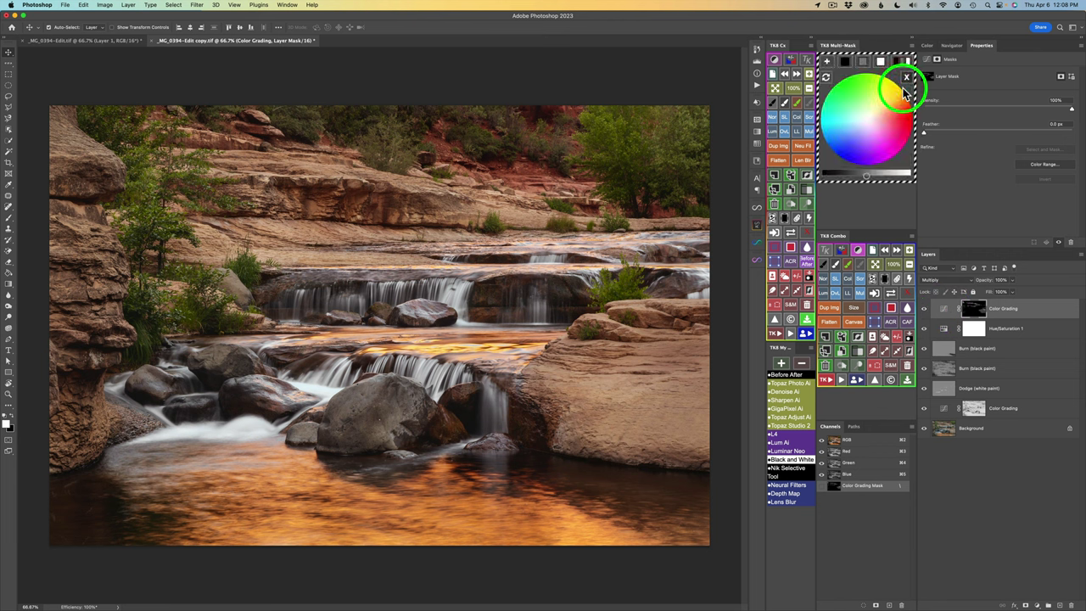
pyautogui.click(864, 63)
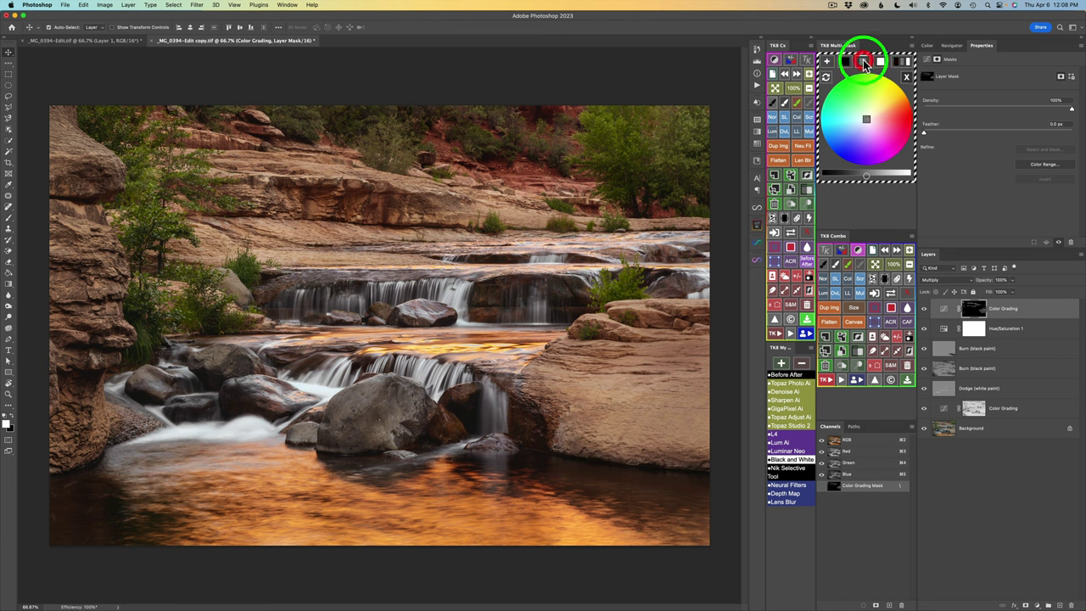
pyautogui.click(866, 121)
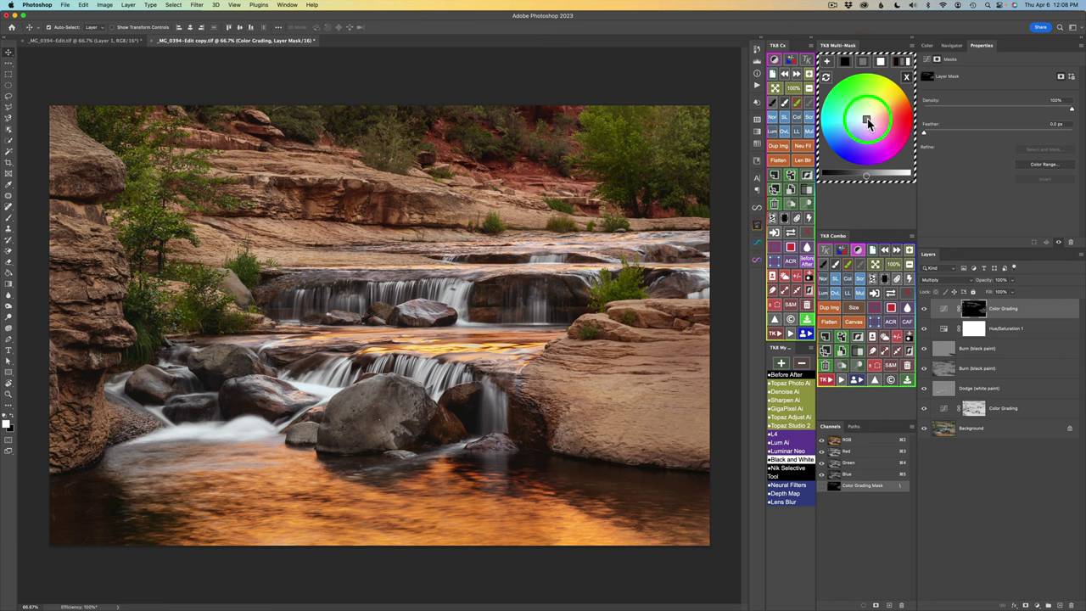
pyautogui.moveTo(868, 123); pyautogui.dragTo(925, 314)
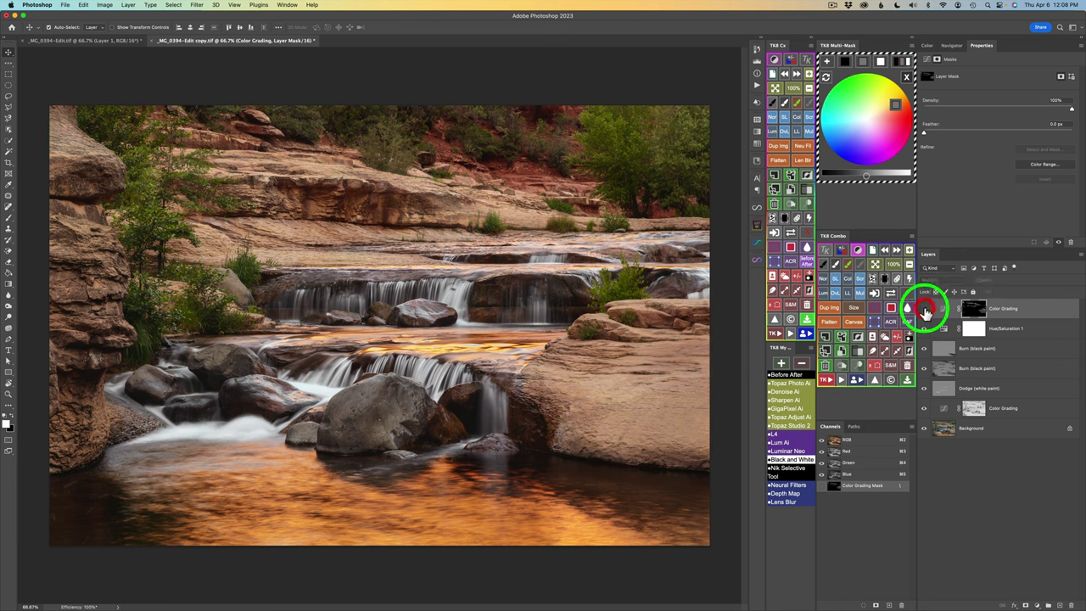
pyautogui.click(925, 314)
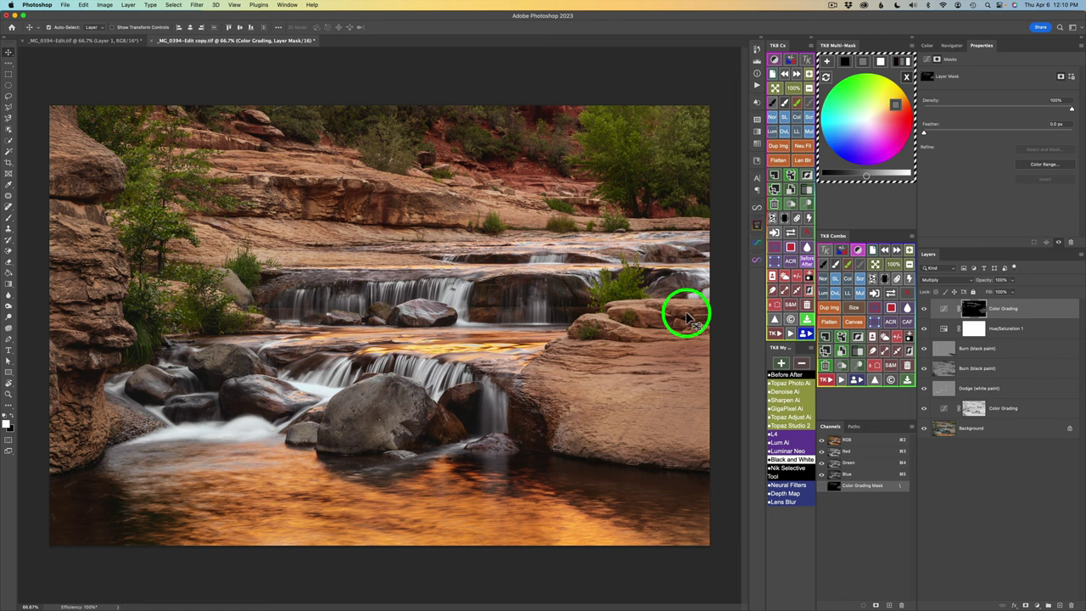
# - Compare the effect of the Dodge (white paint) layer, duplicate it, and set the copy's opacity to 84%
pyautogui.click(948, 390)
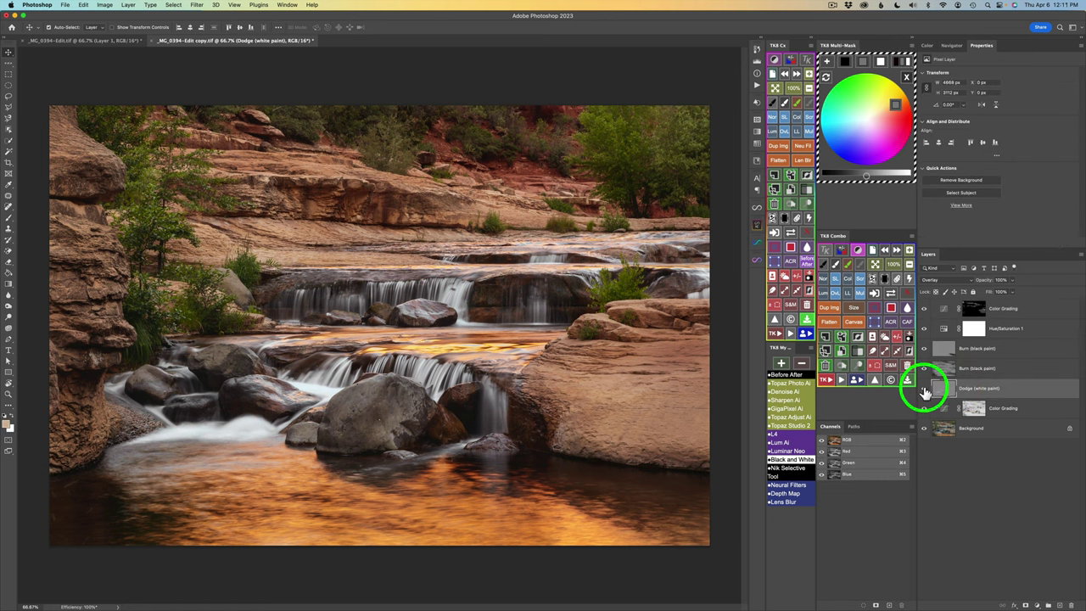
pyautogui.click(924, 389)
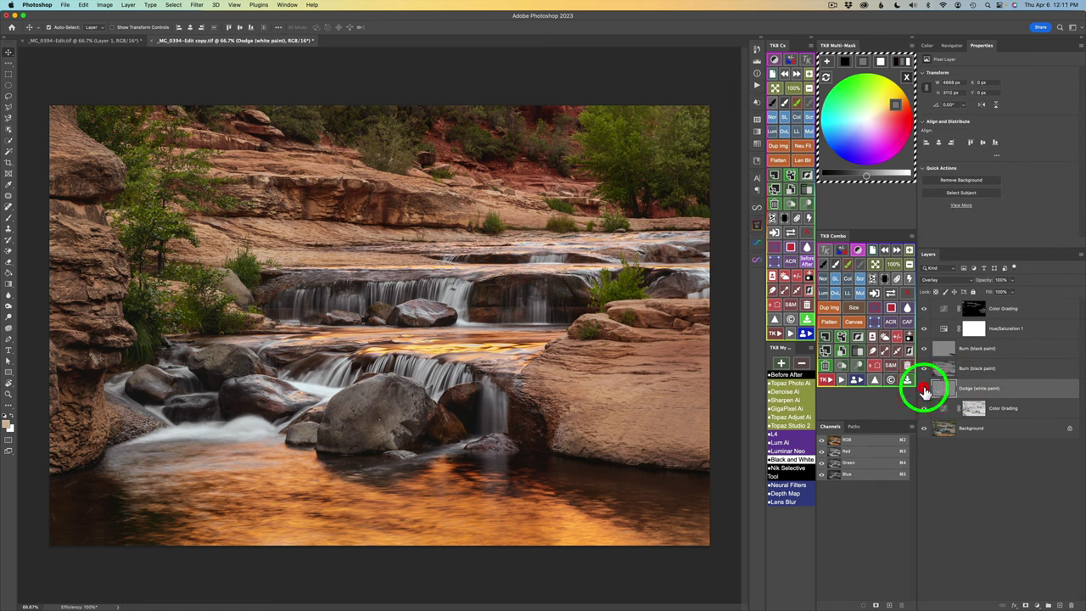
pyautogui.click(924, 389)
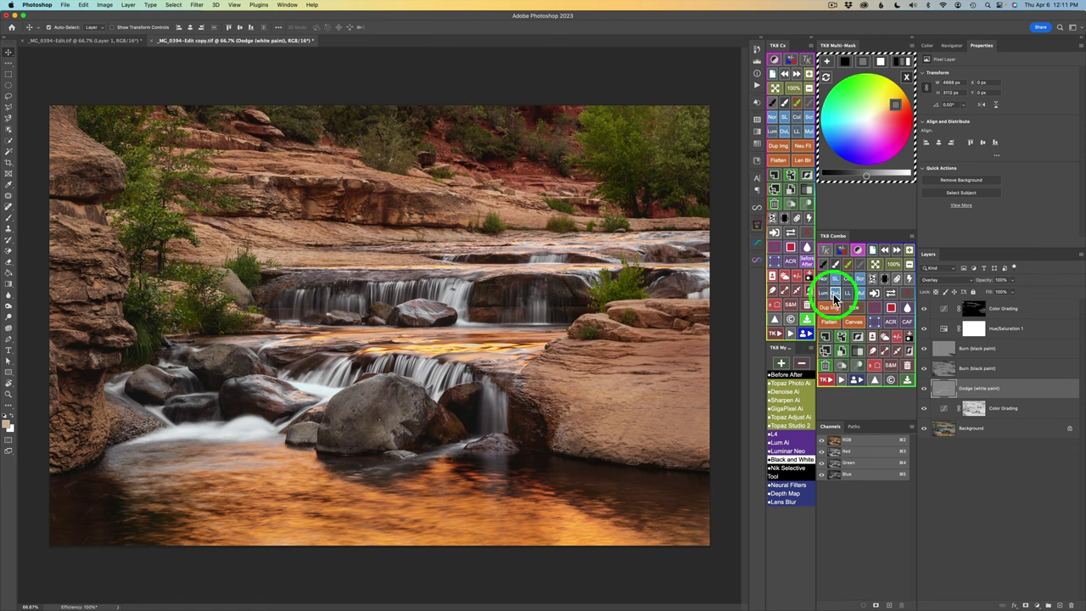
pyautogui.click(825, 351)
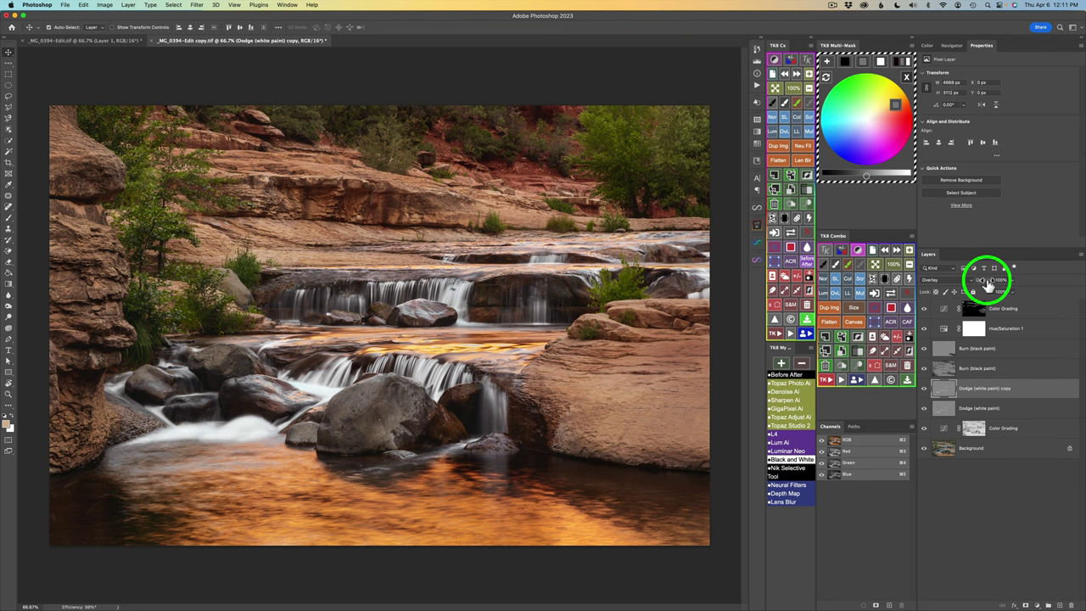
pyautogui.moveTo(987, 287); pyautogui.dragTo(979, 287)
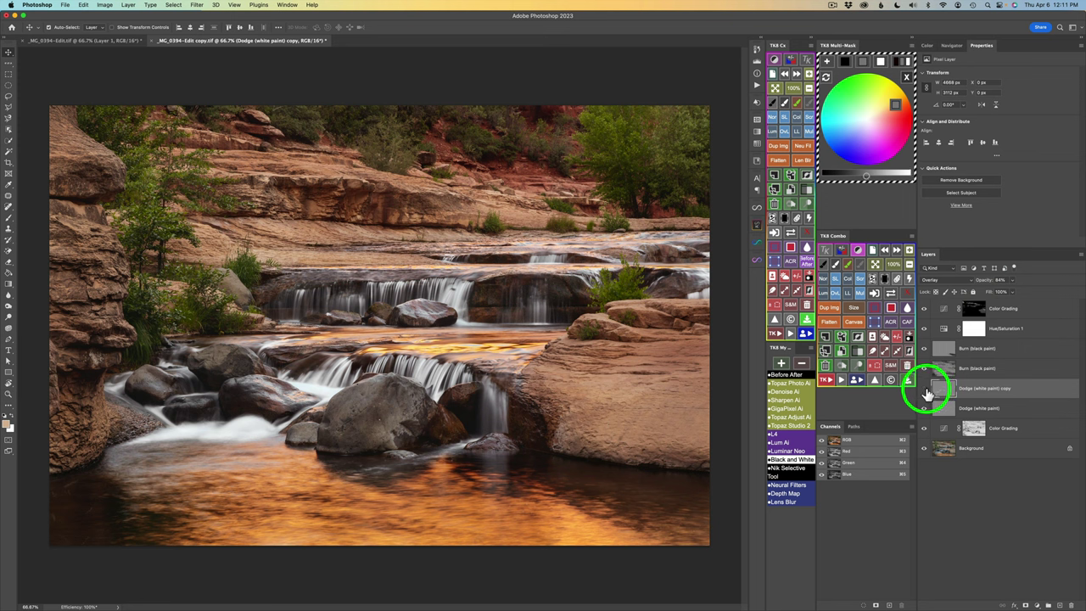
pyautogui.click(925, 388)
pyautogui.click(926, 389)
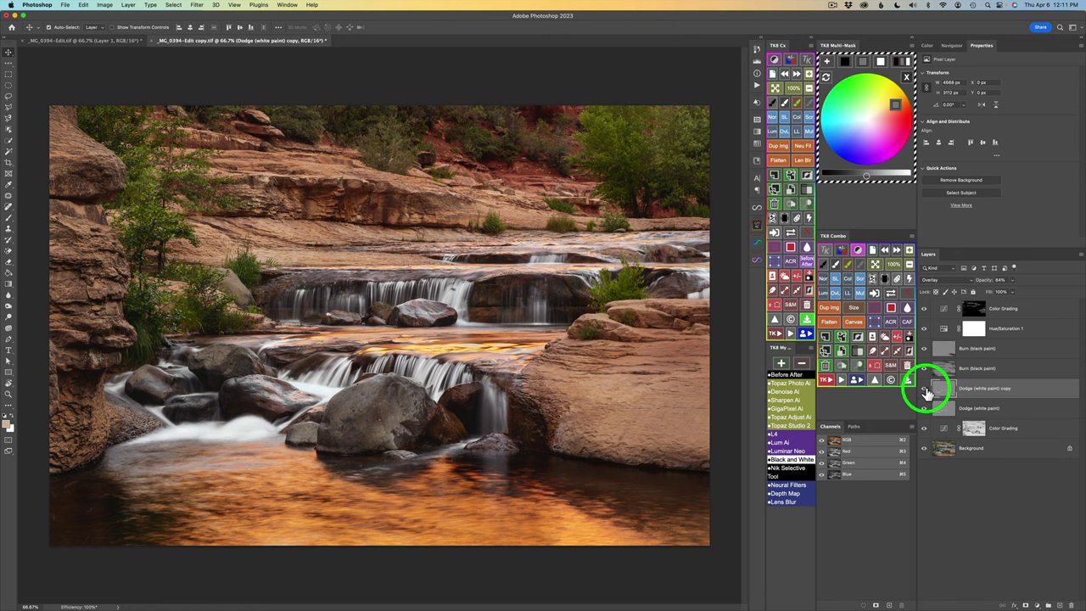
# - Add a Burn (black paint) layer above the top Color Grading layer and darken the cracks in the large foreground sandstone rock
pyautogui.click(1038, 312)
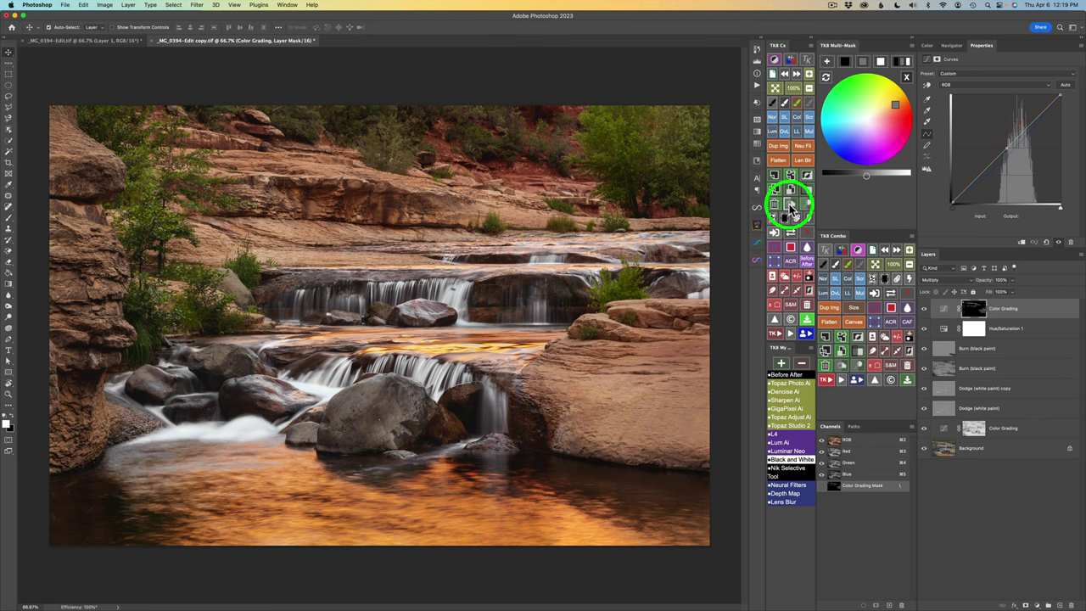
pyautogui.click(838, 364)
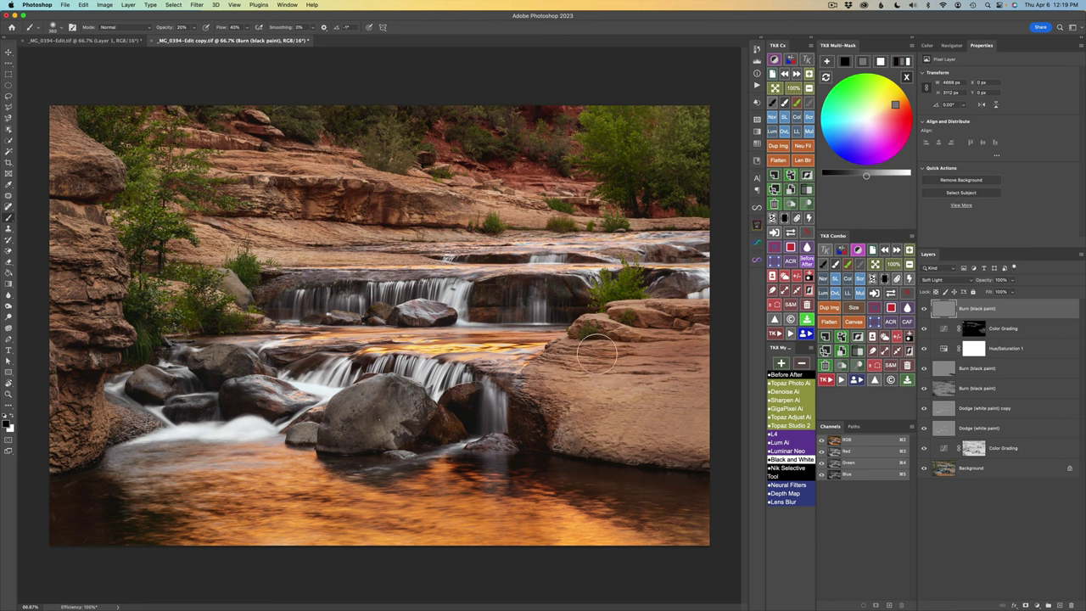
pyautogui.moveTo(553, 355); pyautogui.dragTo(543, 352)
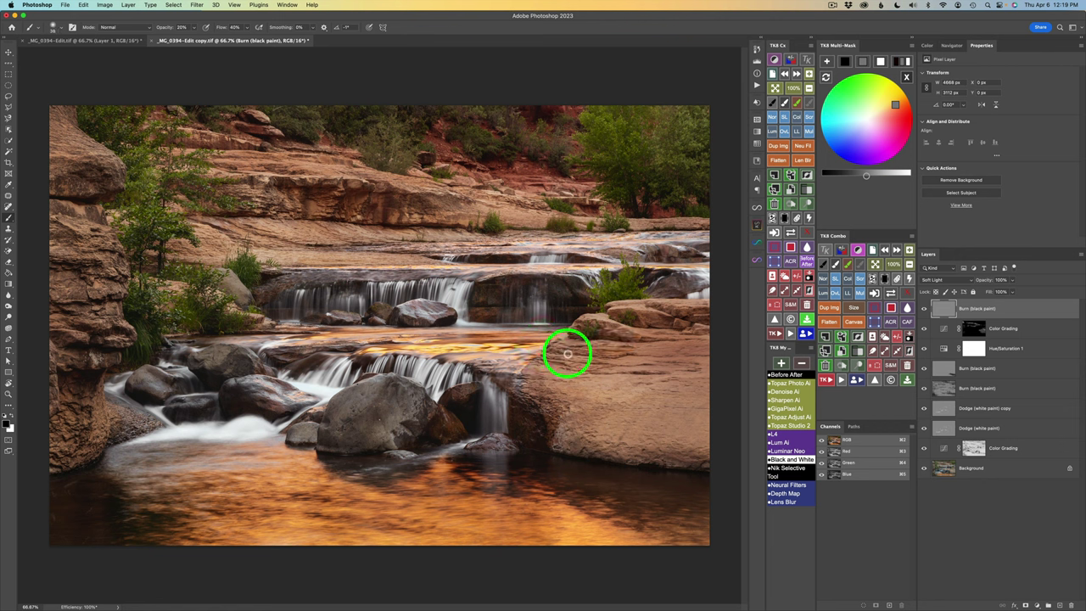
pyautogui.moveTo(613, 358); pyautogui.dragTo(625, 354)
pyautogui.moveTo(555, 347)
pyautogui.mouseDown()
pyautogui.moveTo(621, 352)
pyautogui.moveTo(555, 352)
pyautogui.moveTo(628, 337)
pyautogui.moveTo(605, 333)
pyautogui.moveTo(668, 339)
pyautogui.moveTo(660, 319)
pyautogui.moveTo(672, 326)
pyautogui.moveTo(652, 325)
pyautogui.moveTo(707, 332)
pyautogui.moveTo(691, 333)
pyautogui.moveTo(698, 324)
pyautogui.moveTo(680, 343)
pyautogui.moveTo(703, 365)
pyautogui.moveTo(695, 357)
pyautogui.moveTo(697, 370)
pyautogui.moveTo(640, 379)
pyautogui.mouseUp()
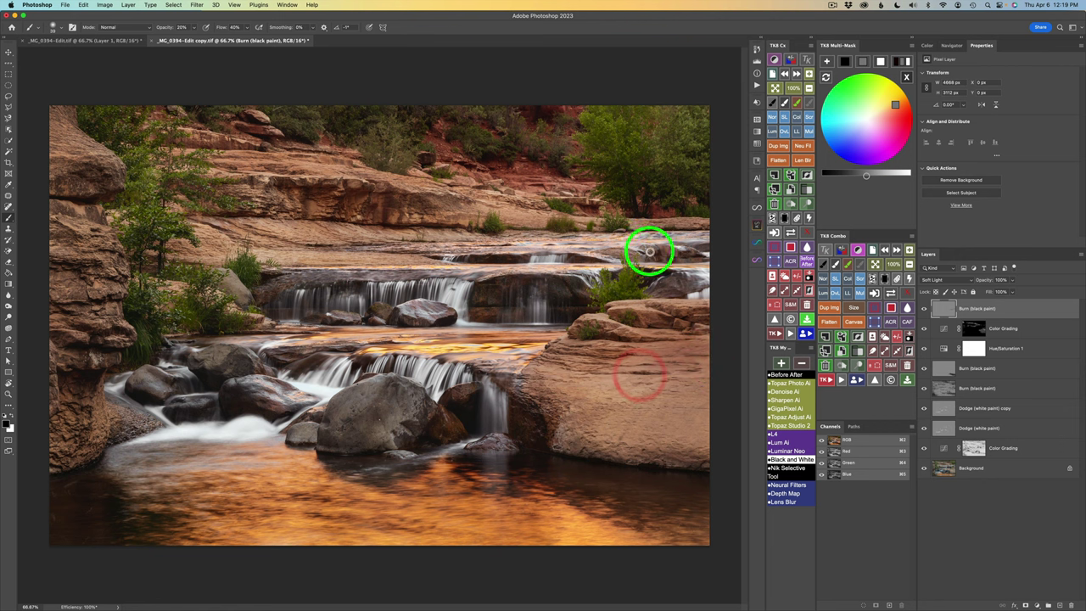
# - Burn the shadows in the green trees and along the background sandstone ledge, and compare the Burn layer hidden and visible
pyautogui.keyDown('ctrl'); pyautogui.keyDown('alt'); pyautogui.click(643, 160); pyautogui.keyUp('alt'); pyautogui.keyUp('ctrl')
pyautogui.moveTo(643, 160)
pyautogui.mouseDown()
pyautogui.moveTo(626, 136)
pyautogui.moveTo(639, 159)
pyautogui.moveTo(616, 175)
pyautogui.mouseUp()
pyautogui.moveTo(685, 182)
pyautogui.mouseDown()
pyautogui.moveTo(691, 158)
pyautogui.moveTo(701, 162)
pyautogui.moveTo(688, 177)
pyautogui.moveTo(701, 188)
pyautogui.mouseUp()
pyautogui.moveTo(346, 199)
pyautogui.mouseDown()
pyautogui.moveTo(377, 191)
pyautogui.moveTo(370, 209)
pyautogui.moveTo(374, 183)
pyautogui.moveTo(383, 205)
pyautogui.moveTo(384, 195)
pyautogui.moveTo(399, 202)
pyautogui.moveTo(387, 222)
pyautogui.moveTo(408, 201)
pyautogui.moveTo(428, 205)
pyautogui.moveTo(414, 197)
pyautogui.moveTo(434, 216)
pyautogui.moveTo(439, 209)
pyautogui.moveTo(403, 220)
pyautogui.moveTo(288, 181)
pyautogui.moveTo(273, 201)
pyautogui.moveTo(244, 205)
pyautogui.moveTo(298, 209)
pyautogui.mouseUp()
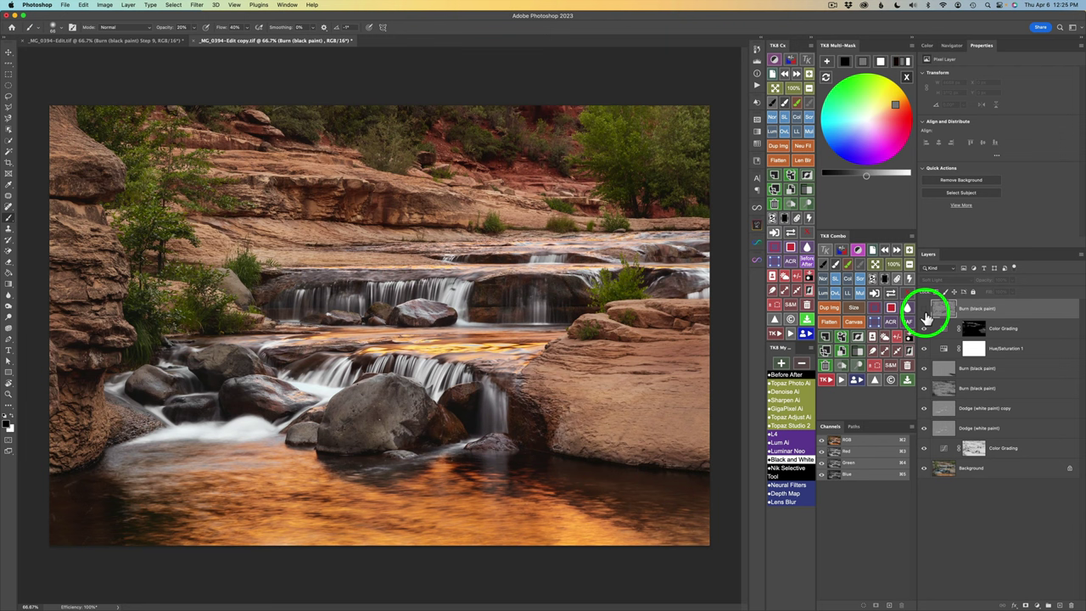
pyautogui.moveTo(928, 316); pyautogui.dragTo(925, 314)
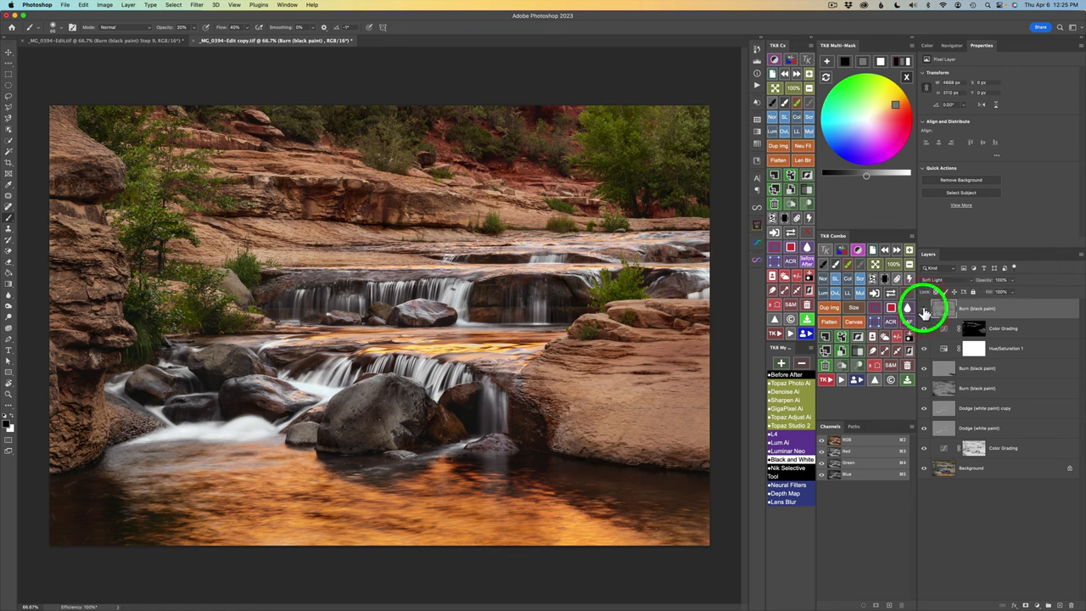
# - Compare the image with the top Burn layer hidden and visible, and paint gray over the large foreground sandstone rock to soften its burning
pyautogui.click(925, 314)
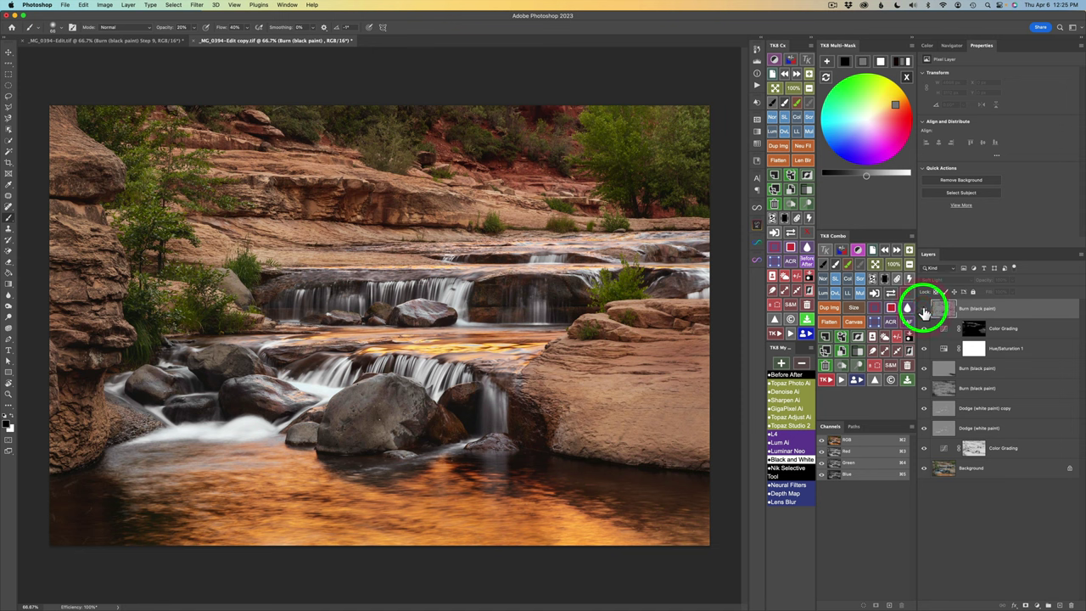
pyautogui.click(924, 314)
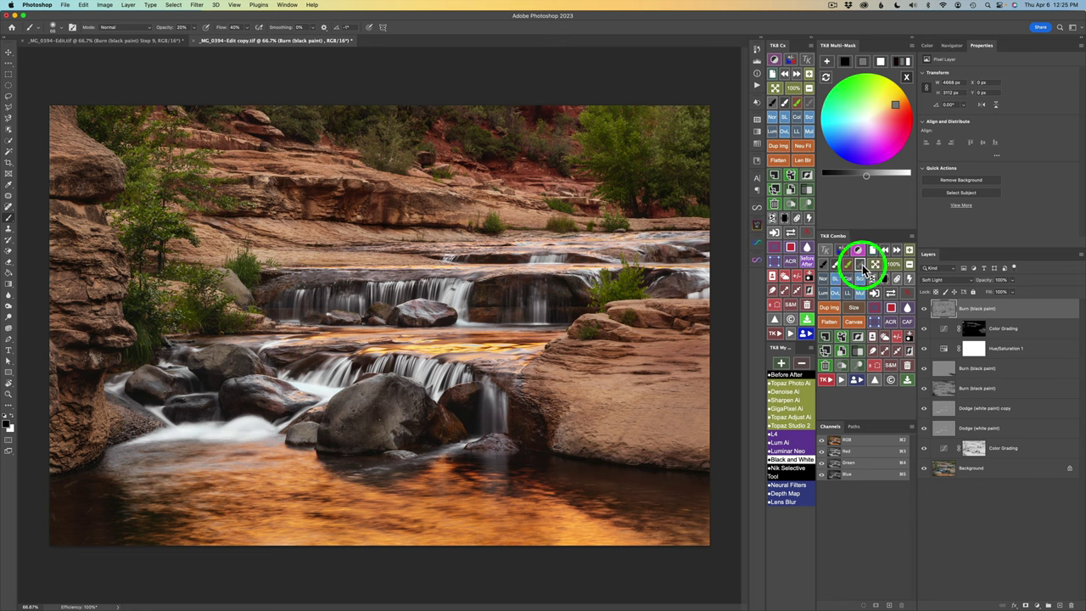
pyautogui.moveTo(664, 359)
pyautogui.mouseDown()
pyautogui.moveTo(691, 359)
pyautogui.moveTo(656, 359)
pyautogui.moveTo(687, 352)
pyautogui.moveTo(692, 367)
pyautogui.moveTo(679, 364)
pyautogui.moveTo(694, 368)
pyautogui.mouseUp()
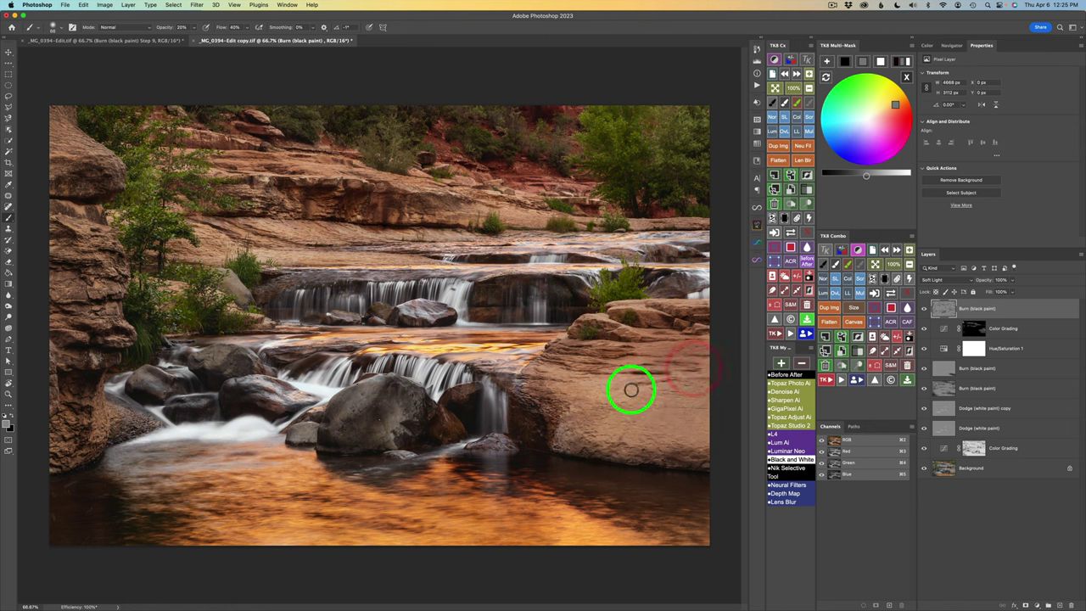
pyautogui.moveTo(631, 383); pyautogui.dragTo(638, 391)
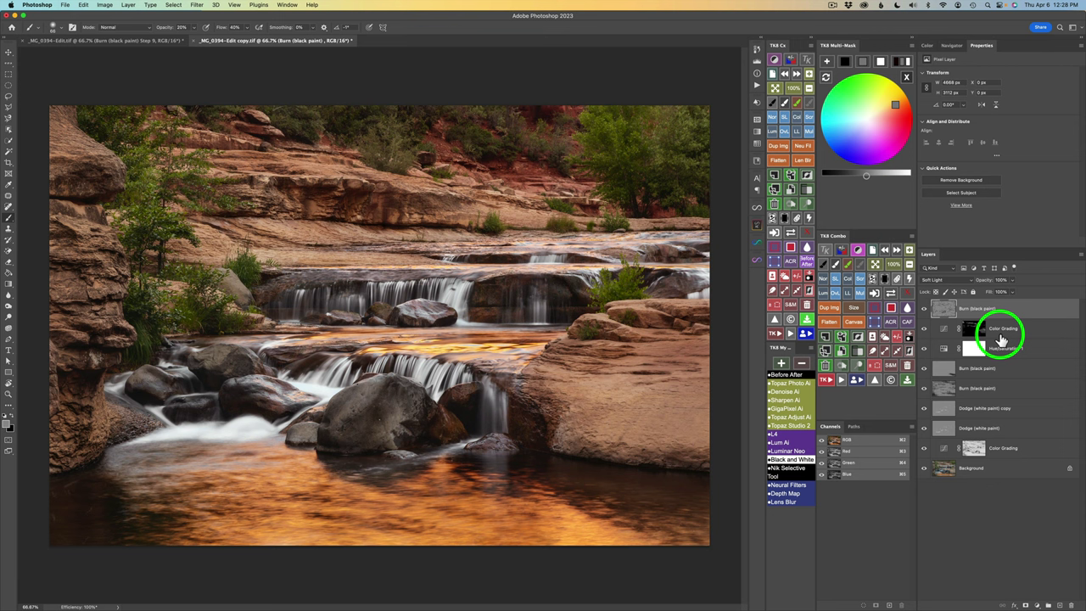
# - Lasso the waterfall and foreground water, apply a Freehand Vignette around it with the suggested blur radius, and compare it hidden and visible
pyautogui.press('l')
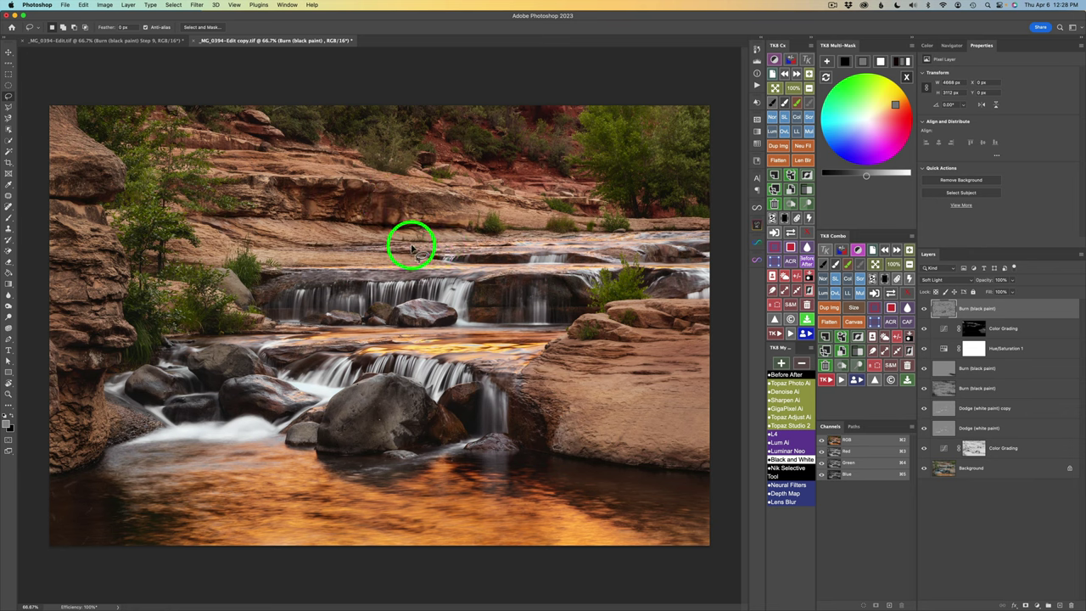
pyautogui.moveTo(413, 249)
pyautogui.mouseDown()
pyautogui.moveTo(340, 258)
pyautogui.moveTo(155, 327)
pyautogui.moveTo(126, 353)
pyautogui.moveTo(110, 393)
pyautogui.moveTo(107, 452)
pyautogui.moveTo(206, 544)
pyautogui.moveTo(243, 555)
pyautogui.moveTo(480, 582)
pyautogui.moveTo(609, 587)
pyautogui.moveTo(670, 575)
pyautogui.moveTo(669, 549)
pyautogui.moveTo(542, 494)
pyautogui.moveTo(500, 446)
pyautogui.moveTo(508, 391)
pyautogui.moveTo(554, 334)
pyautogui.moveTo(668, 269)
pyautogui.moveTo(623, 235)
pyautogui.mouseUp()
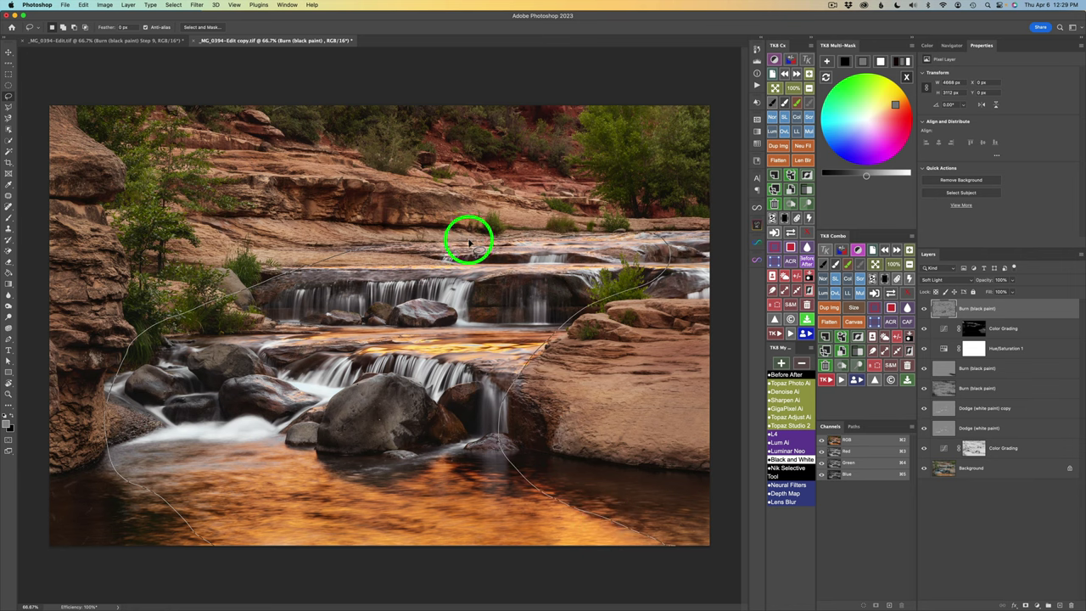
pyautogui.moveTo(383, 249); pyautogui.dragTo(371, 251)
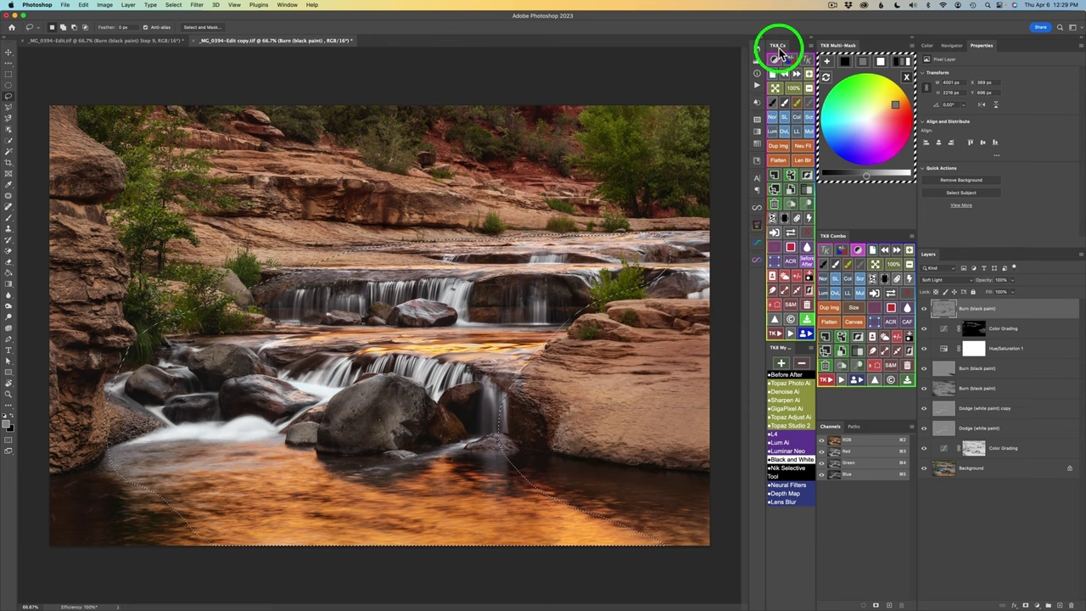
pyautogui.click(779, 336)
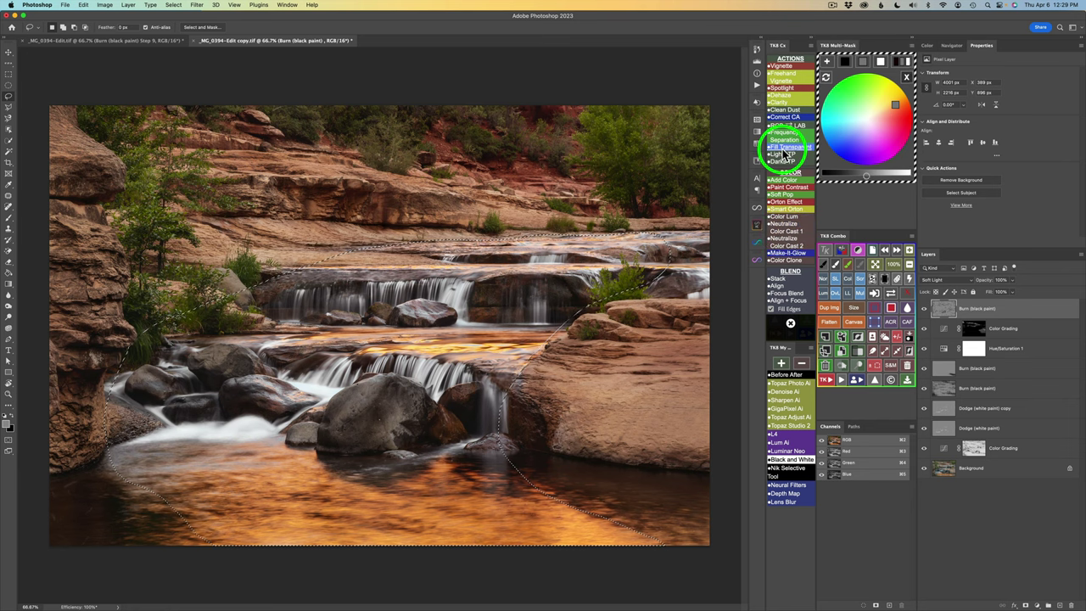
pyautogui.click(787, 74)
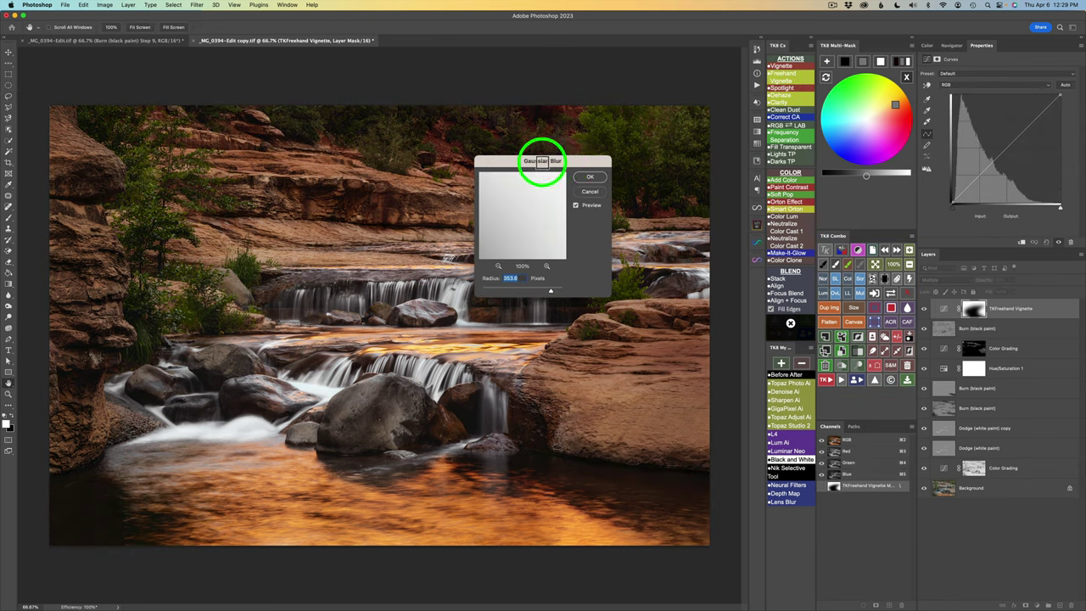
pyautogui.click(592, 179)
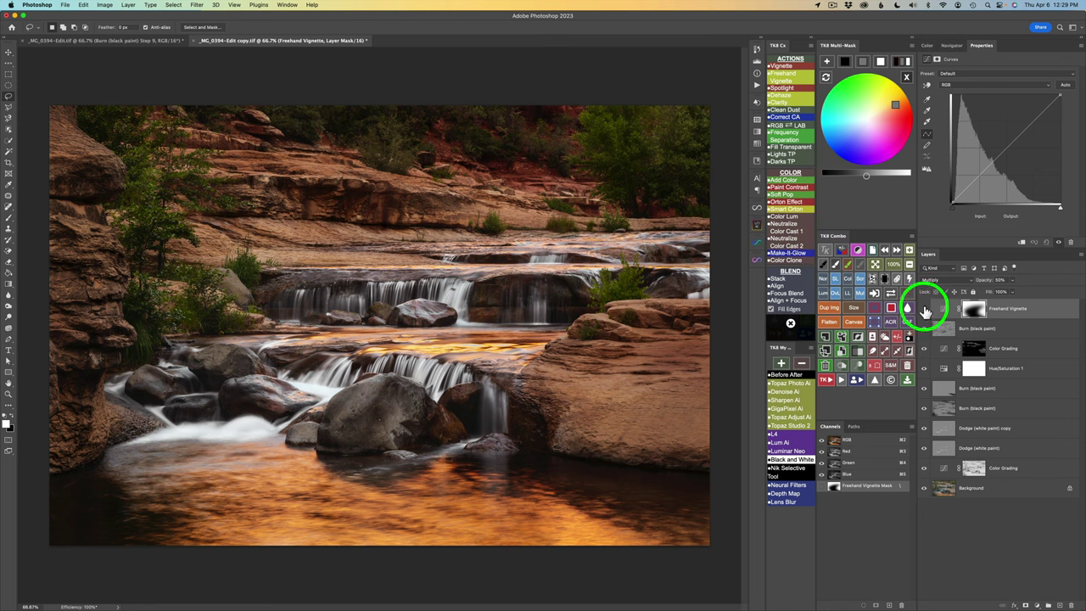
pyautogui.click(925, 309)
pyautogui.click(925, 308)
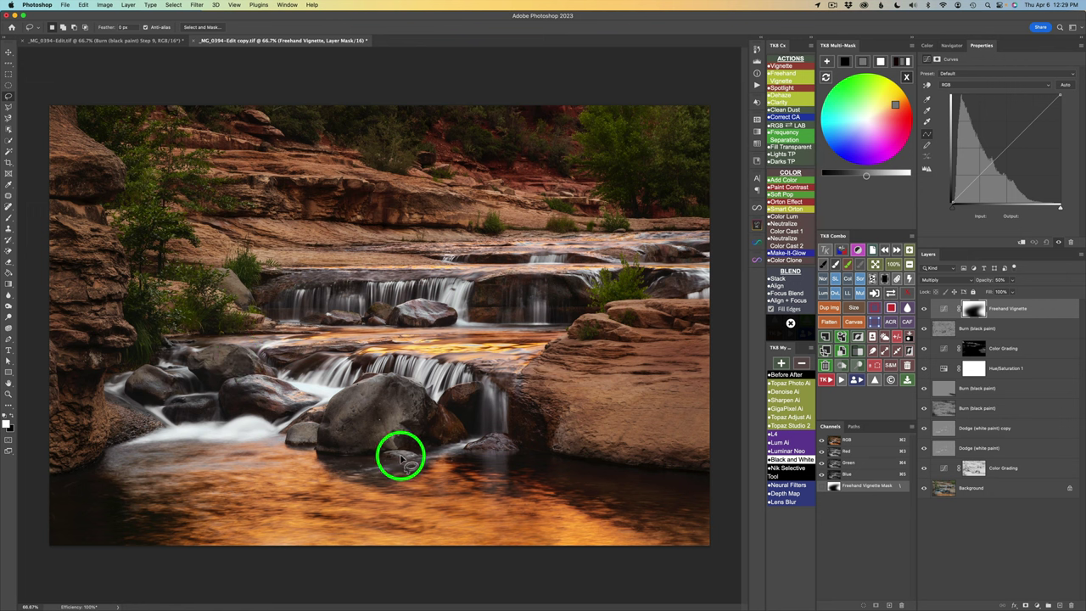
# - Protect the shadows from the Freehand Vignette by splitting the Underlying Layer black point in Blend If to 17 / 73
pyautogui.doubleClick(1045, 314)
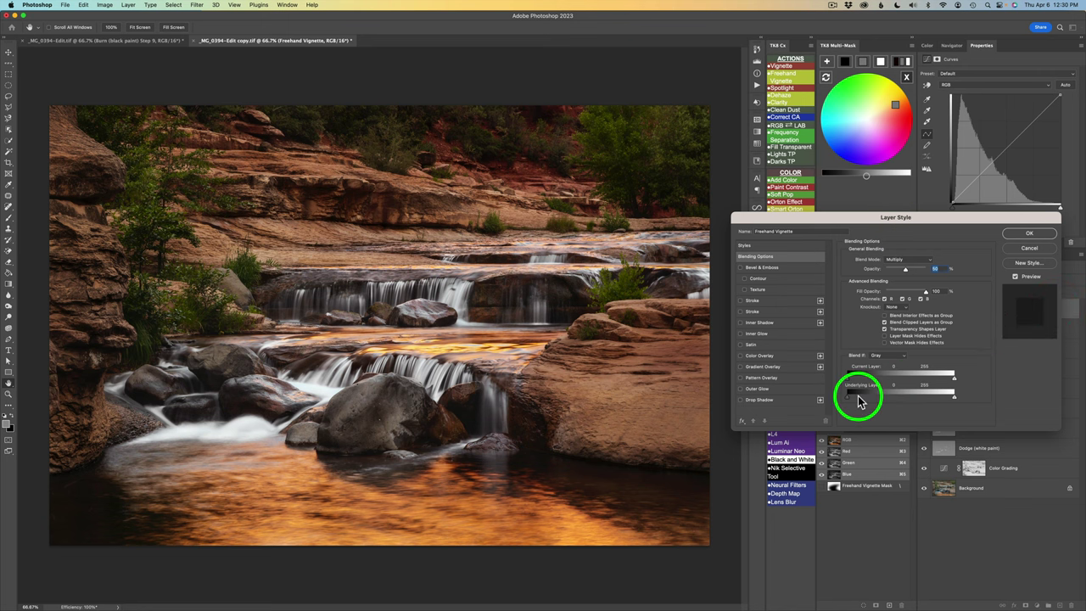
pyautogui.moveTo(848, 397); pyautogui.dragTo(851, 396)
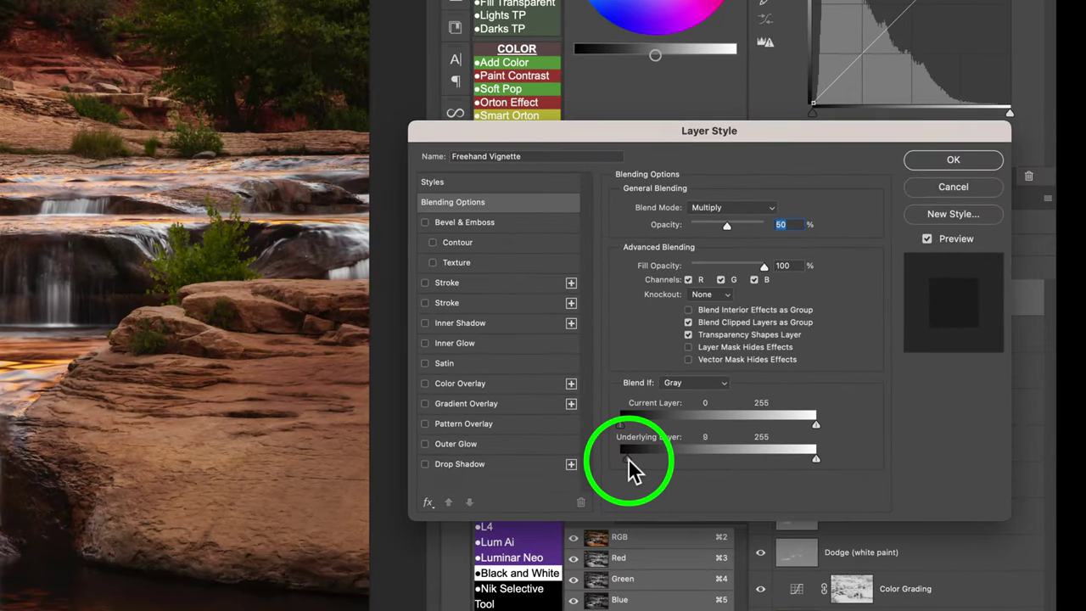
pyautogui.moveTo(628, 458); pyautogui.dragTo(674, 459)
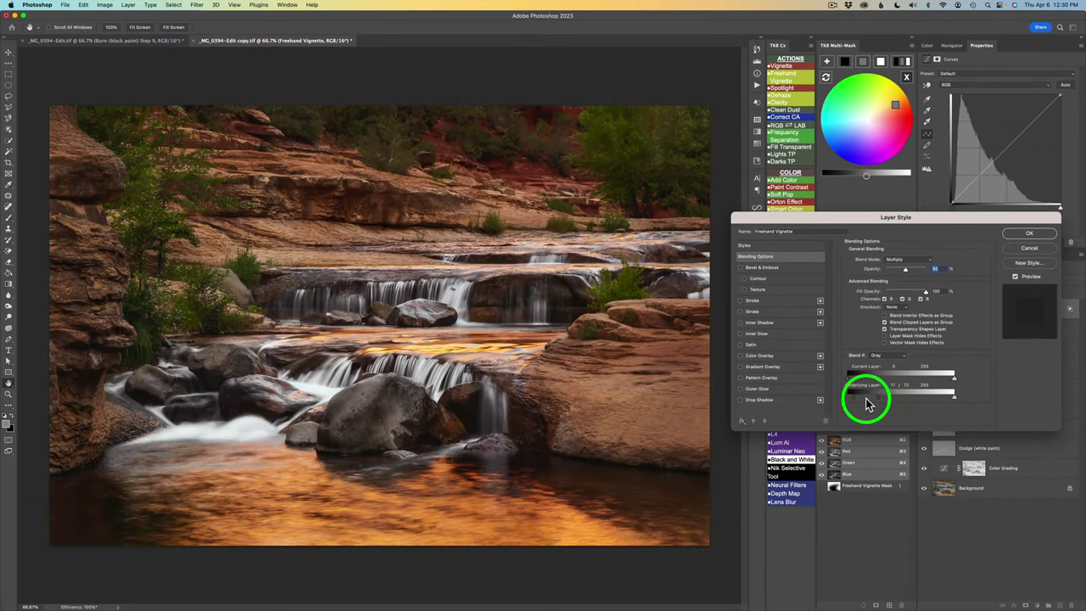
pyautogui.click(1029, 232)
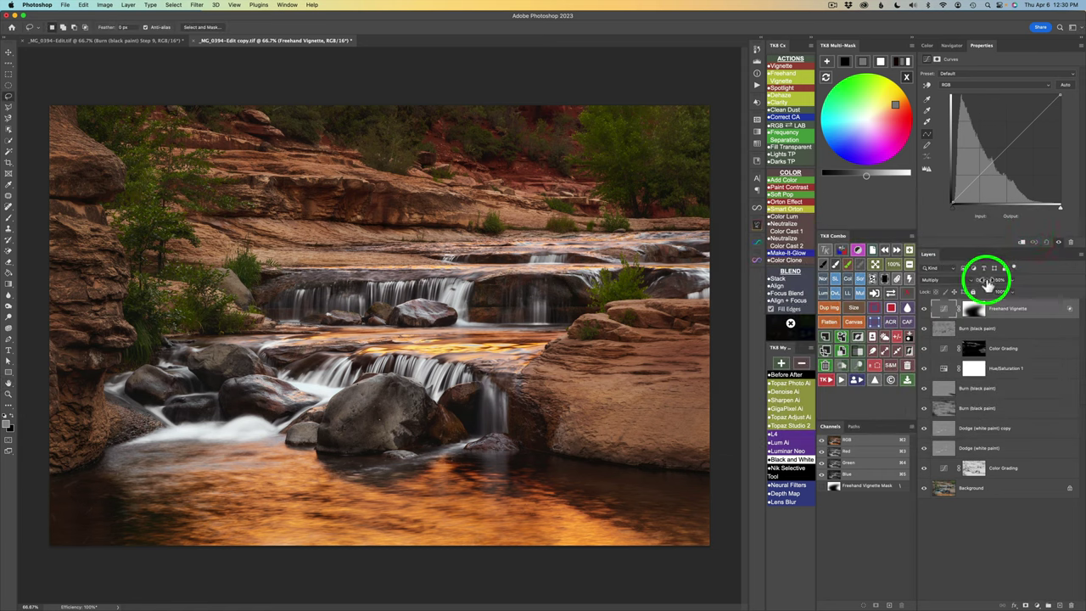
# - Set the Freehand Vignette layer's opacity to 40% and compare the image with the vignette hidden and visible
pyautogui.moveTo(989, 286)
pyautogui.mouseDown()
pyautogui.moveTo(894, 277)
pyautogui.moveTo(910, 281)
pyautogui.mouseUp()
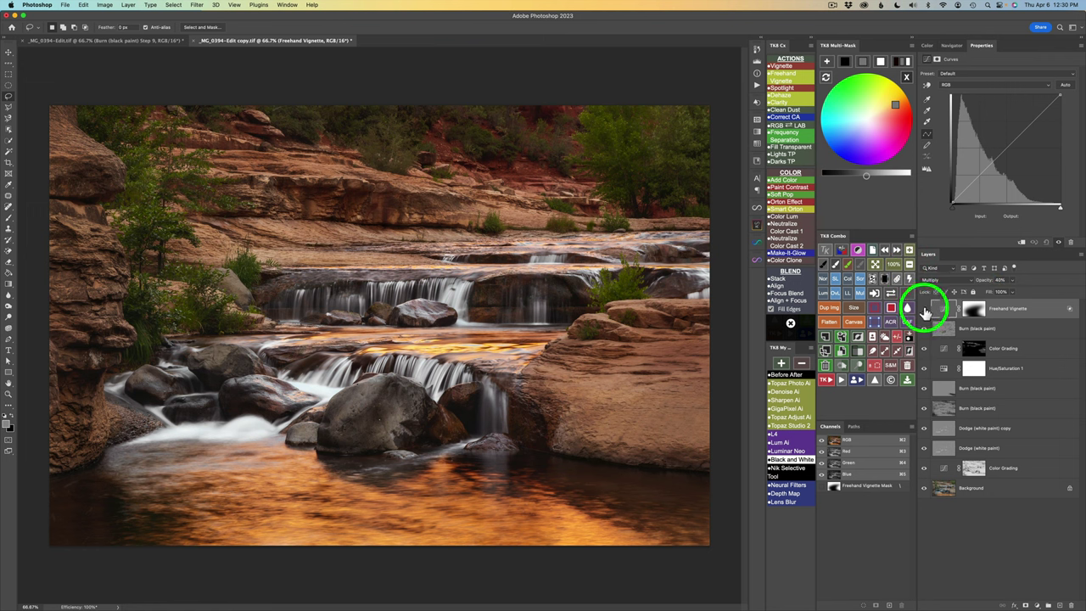
pyautogui.click(925, 308)
pyautogui.click(925, 309)
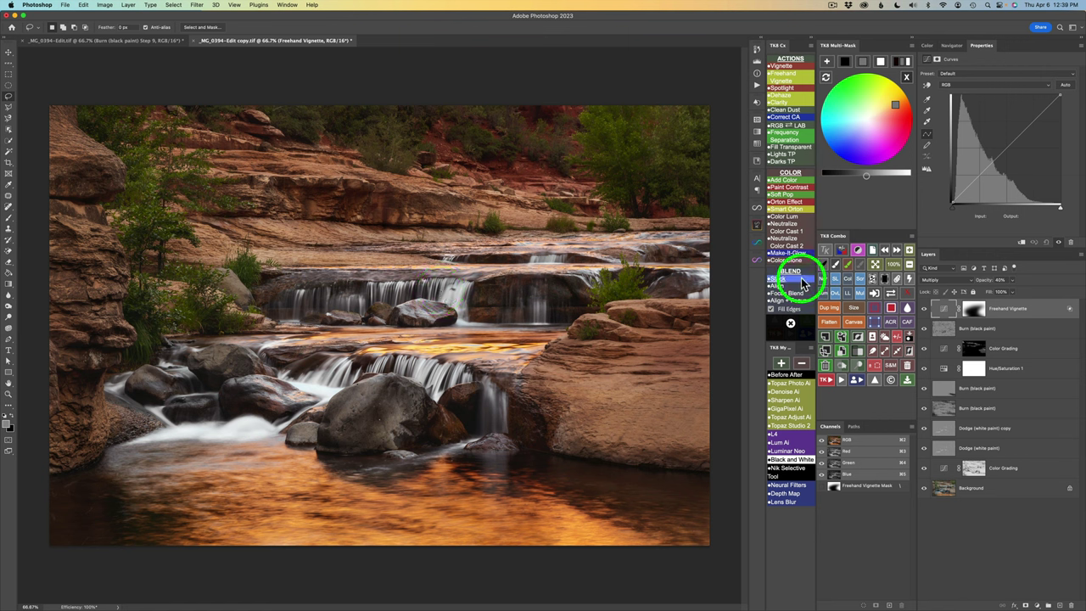
# - Apply the Soft Pop effect to the image and set its layer opacity to 50%
pyautogui.click(787, 198)
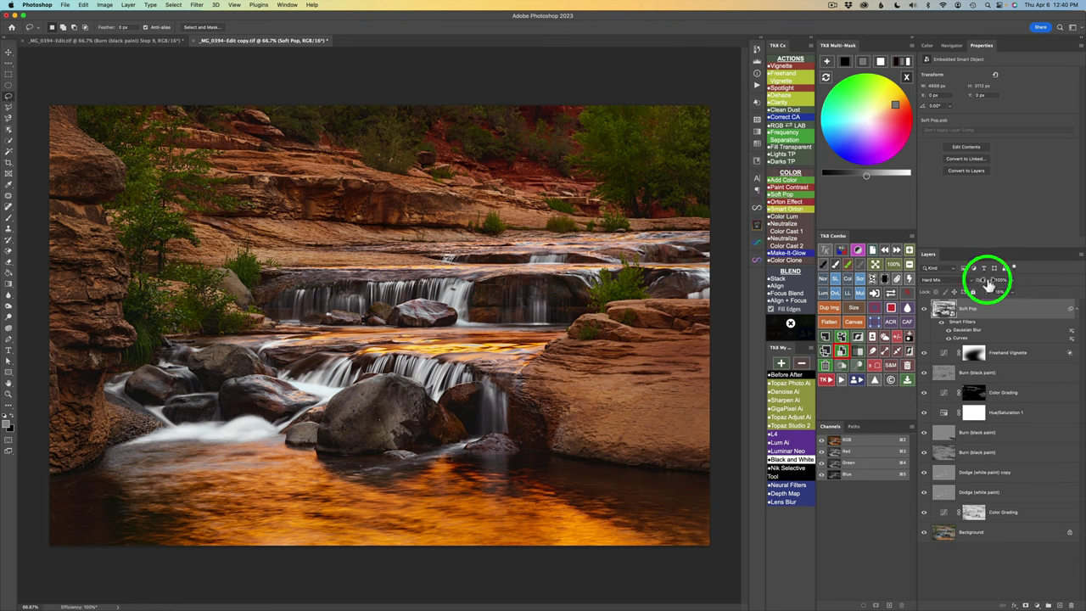
pyautogui.click(886, 275)
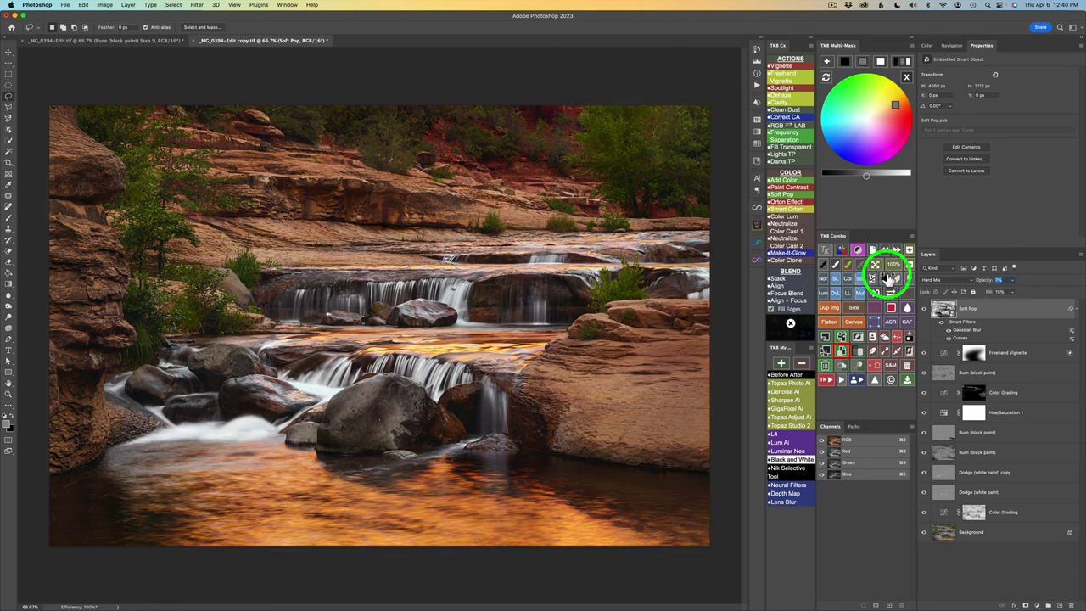
pyautogui.moveTo(887, 278); pyautogui.dragTo(907, 281)
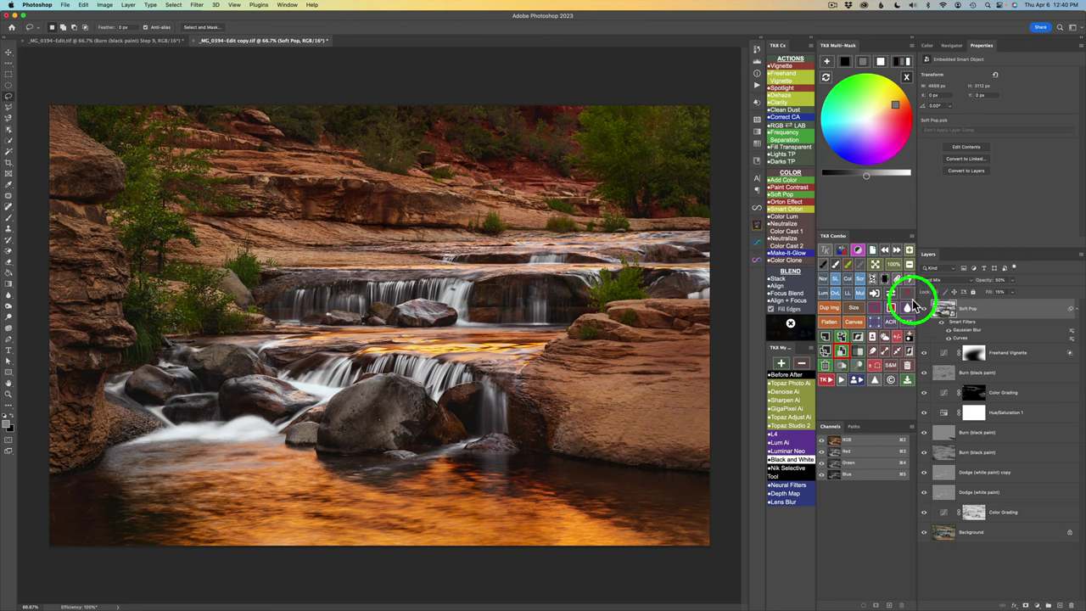
# - Add a Curves adjustment layer above Soft Pop, with a black mask and Screen blend mode
pyautogui.press('v')
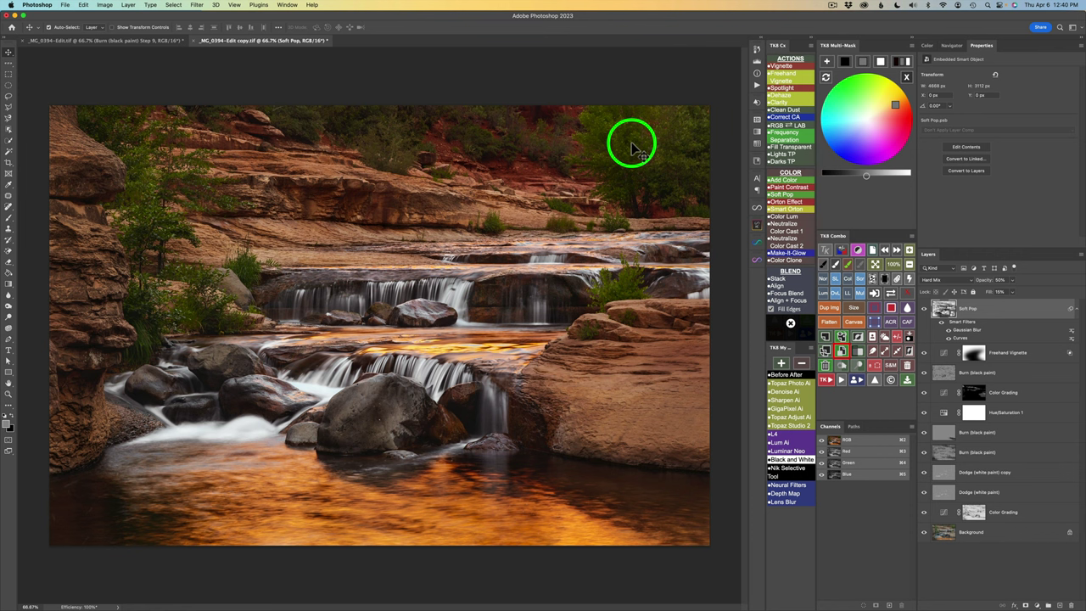
pyautogui.click(906, 78)
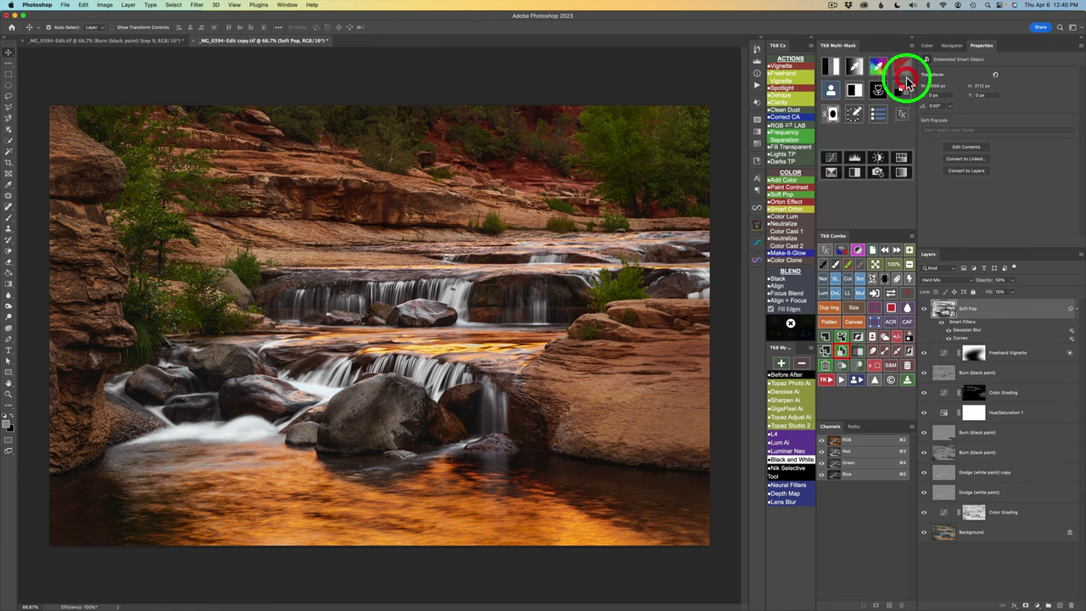
pyautogui.click(833, 157)
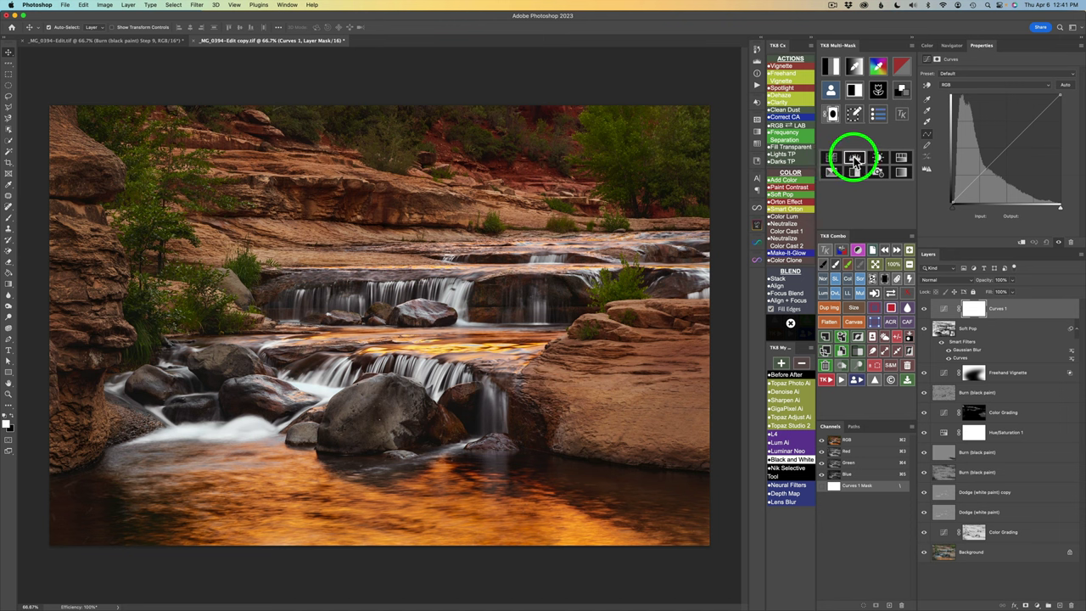
pyautogui.click(890, 277)
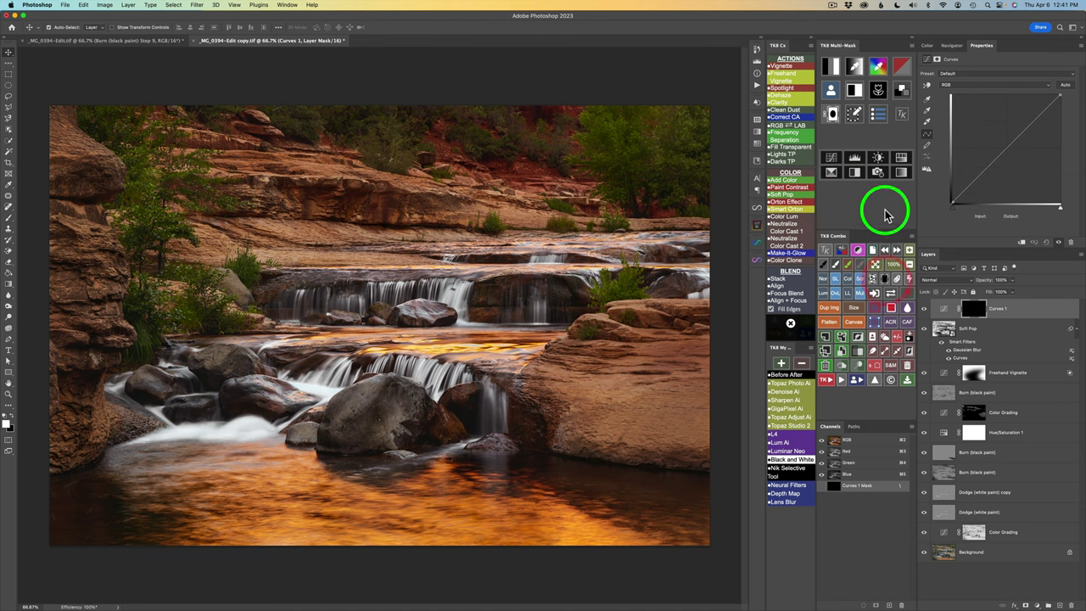
pyautogui.click(866, 282)
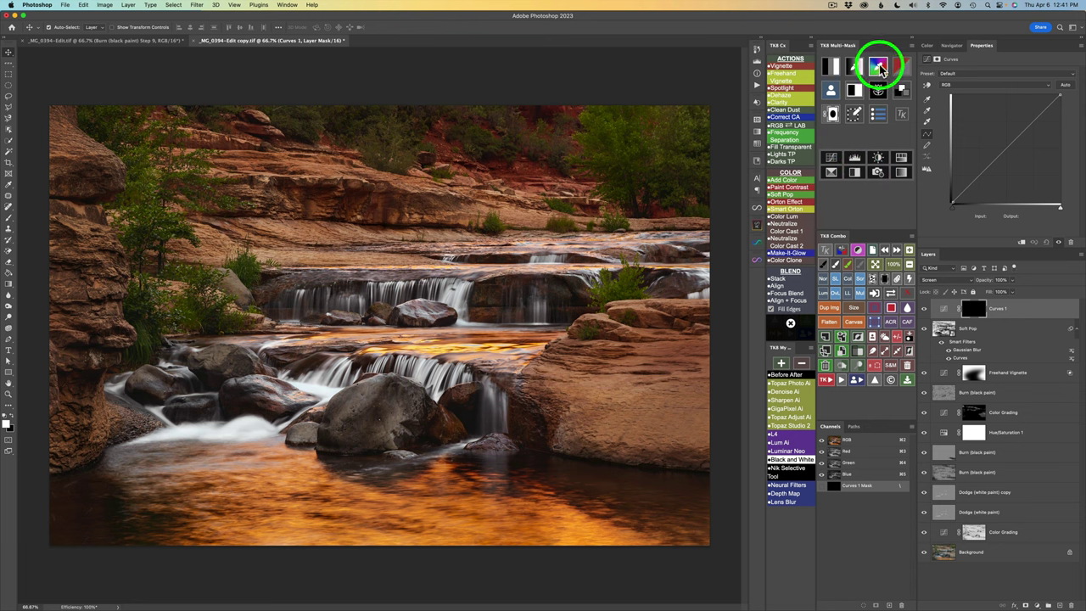
# - Generate a TK8 color mask from a dark green sampled in the tree foliage beside the background ledge
pyautogui.click(879, 68)
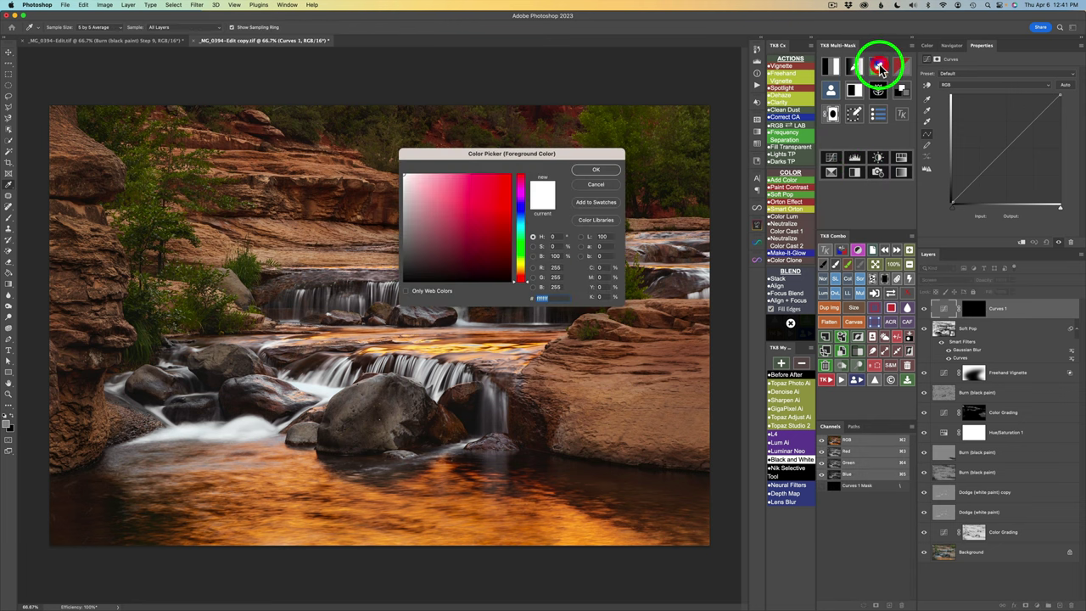
pyautogui.click(612, 119)
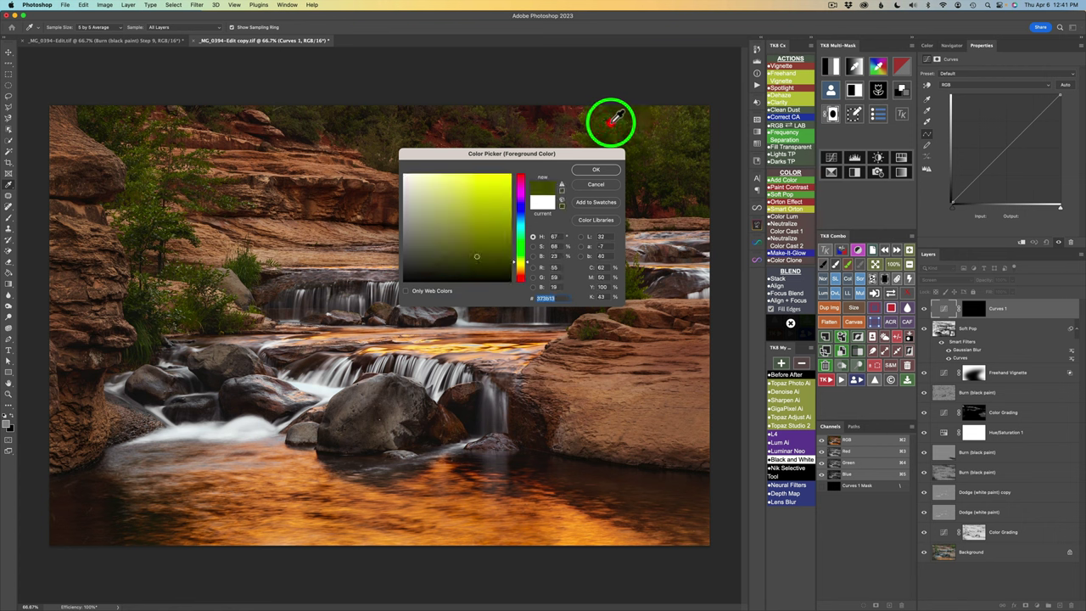
pyautogui.click(603, 171)
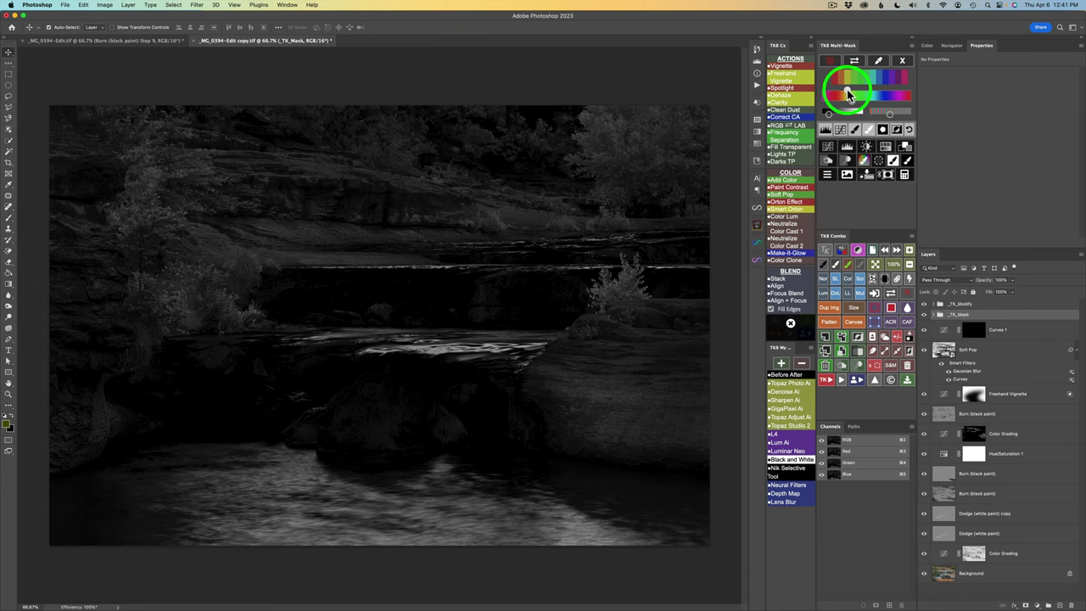
# - Refine and brighten the color mask to isolate the green foliage, and load it as a selection for painting on the Curves mask
pyautogui.moveTo(849, 94); pyautogui.dragTo(852, 95)
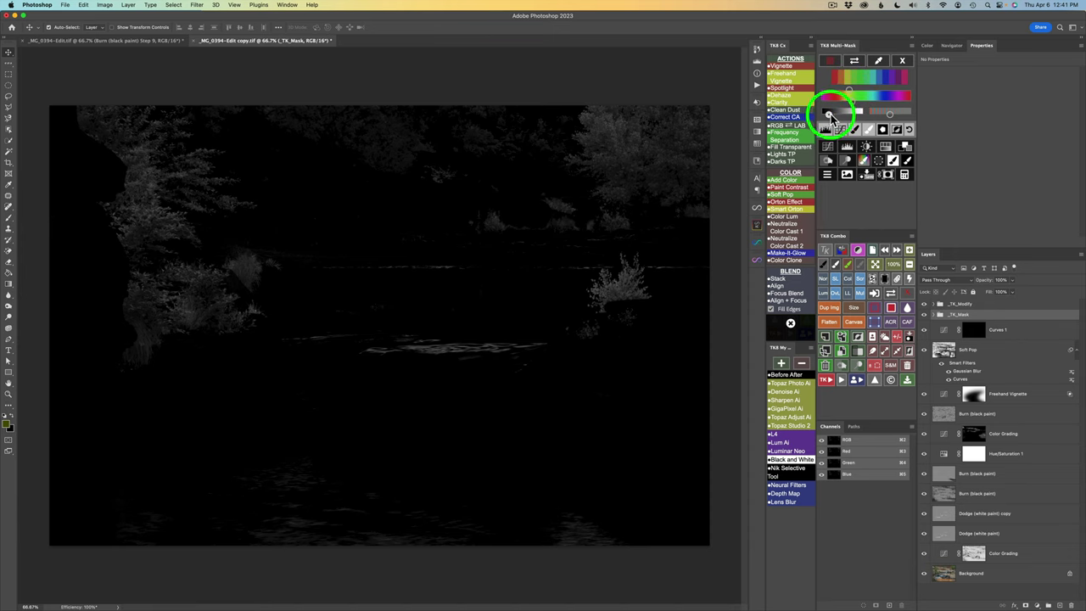
pyautogui.moveTo(830, 116); pyautogui.dragTo(861, 120)
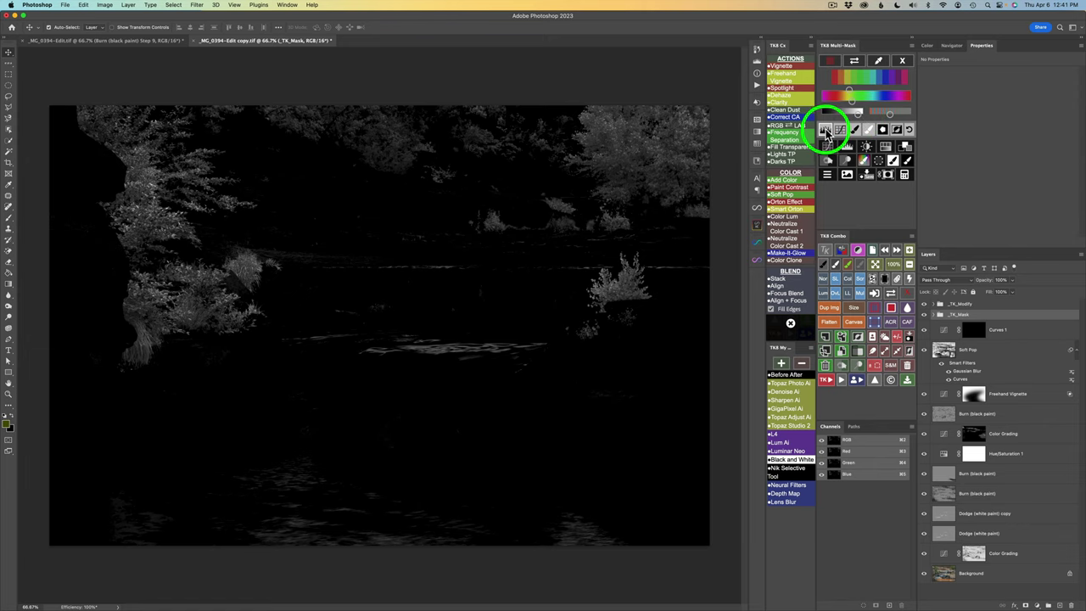
pyautogui.click(908, 162)
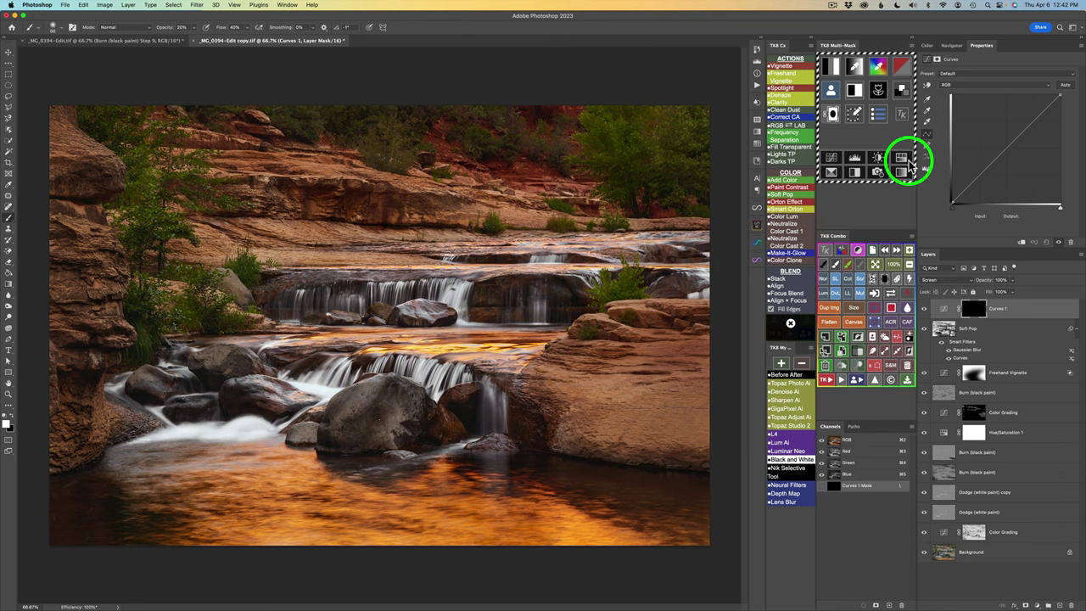
# - Paint white at 50% brush opacity on the Curves mask over the trees, shrubs, and grasses to brighten their greens
pyautogui.press('5')
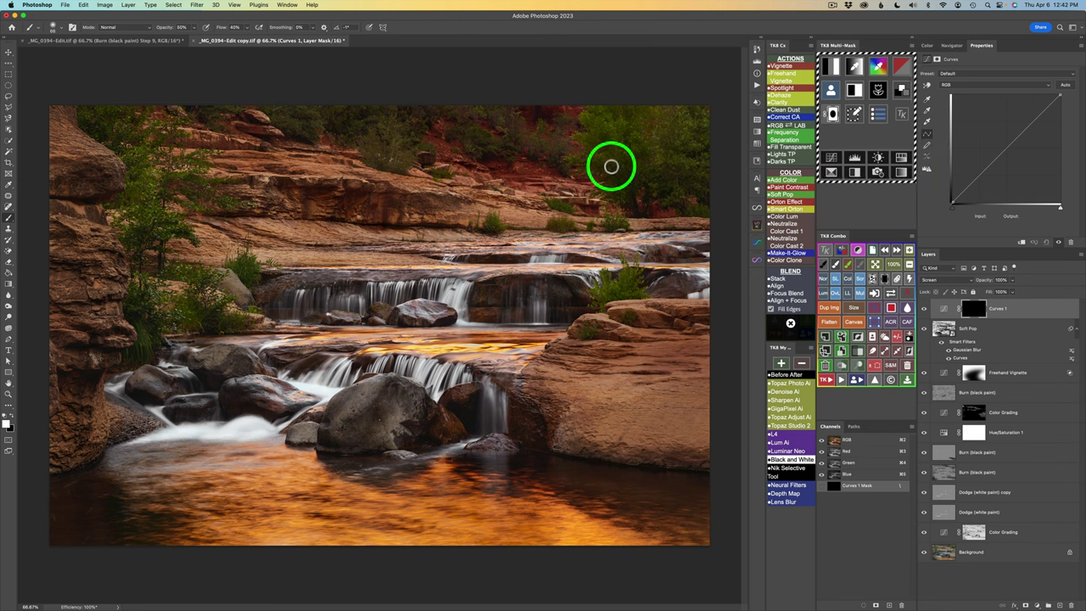
pyautogui.moveTo(611, 166); pyautogui.dragTo(645, 157)
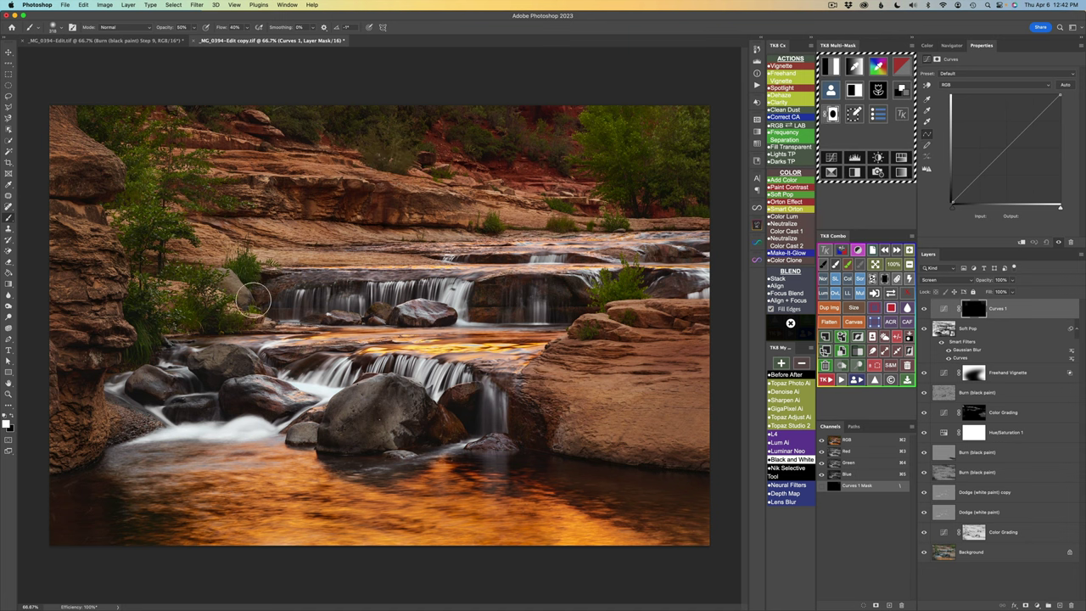
pyautogui.moveTo(205, 285)
pyautogui.mouseDown()
pyautogui.moveTo(201, 278)
pyautogui.moveTo(181, 315)
pyautogui.moveTo(220, 318)
pyautogui.moveTo(235, 257)
pyautogui.moveTo(254, 278)
pyautogui.moveTo(235, 250)
pyautogui.moveTo(260, 267)
pyautogui.moveTo(247, 263)
pyautogui.mouseUp()
pyautogui.click(150, 299)
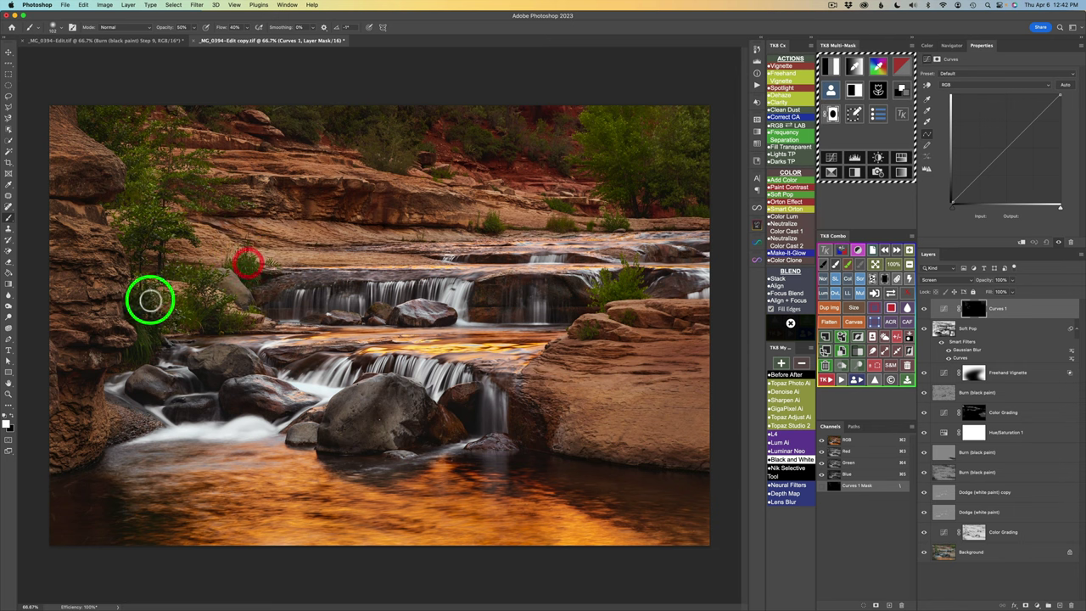
pyautogui.moveTo(150, 300)
pyautogui.mouseDown()
pyautogui.moveTo(139, 303)
pyautogui.moveTo(150, 345)
pyautogui.moveTo(156, 315)
pyautogui.moveTo(179, 322)
pyautogui.mouseUp()
pyautogui.click(560, 272)
pyautogui.moveTo(560, 272)
pyautogui.mouseDown()
pyautogui.moveTo(632, 292)
pyautogui.moveTo(636, 280)
pyautogui.moveTo(560, 215)
pyautogui.moveTo(565, 223)
pyautogui.moveTo(500, 224)
pyautogui.moveTo(527, 231)
pyautogui.moveTo(611, 221)
pyautogui.mouseUp()
pyautogui.moveTo(577, 353)
pyautogui.mouseDown()
pyautogui.moveTo(596, 330)
pyautogui.moveTo(588, 340)
pyautogui.moveTo(589, 322)
pyautogui.moveTo(584, 342)
pyautogui.moveTo(625, 315)
pyautogui.mouseUp()
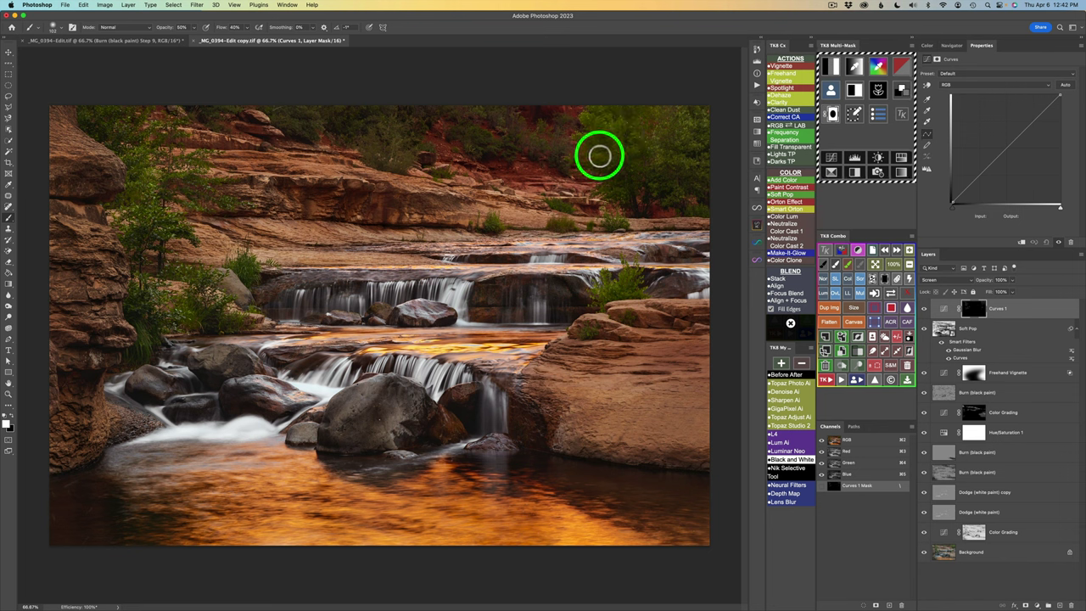
# - Brighten the background trees and the foliage along the photo's upper edge on the Curves 1 mask, then compare with the layer hidden
pyautogui.moveTo(599, 155)
pyautogui.mouseDown()
pyautogui.moveTo(601, 127)
pyautogui.moveTo(587, 123)
pyautogui.mouseUp()
pyautogui.moveTo(604, 148)
pyautogui.mouseDown()
pyautogui.moveTo(625, 184)
pyautogui.moveTo(606, 201)
pyautogui.moveTo(601, 187)
pyautogui.mouseUp()
pyautogui.moveTo(684, 147)
pyautogui.mouseDown()
pyautogui.moveTo(670, 162)
pyautogui.moveTo(696, 146)
pyautogui.moveTo(694, 122)
pyautogui.mouseUp()
pyautogui.moveTo(676, 136)
pyautogui.mouseDown()
pyautogui.moveTo(541, 162)
pyautogui.moveTo(470, 163)
pyautogui.moveTo(434, 148)
pyautogui.moveTo(454, 162)
pyautogui.moveTo(391, 146)
pyautogui.moveTo(344, 132)
pyautogui.mouseUp()
pyautogui.moveTo(345, 131); pyautogui.dragTo(391, 142)
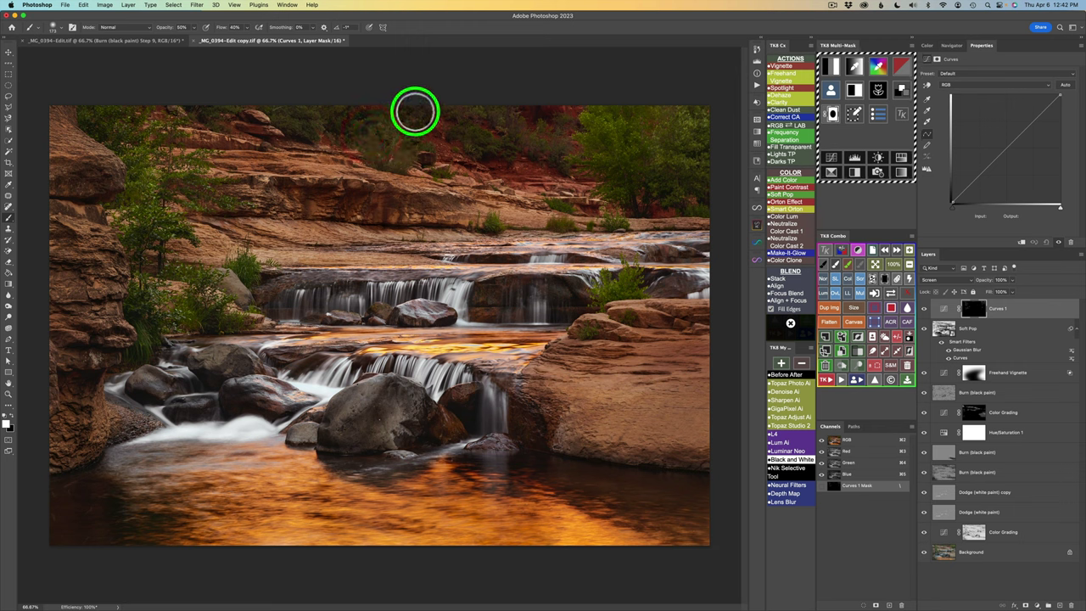
pyautogui.click(410, 116)
pyautogui.click(292, 114)
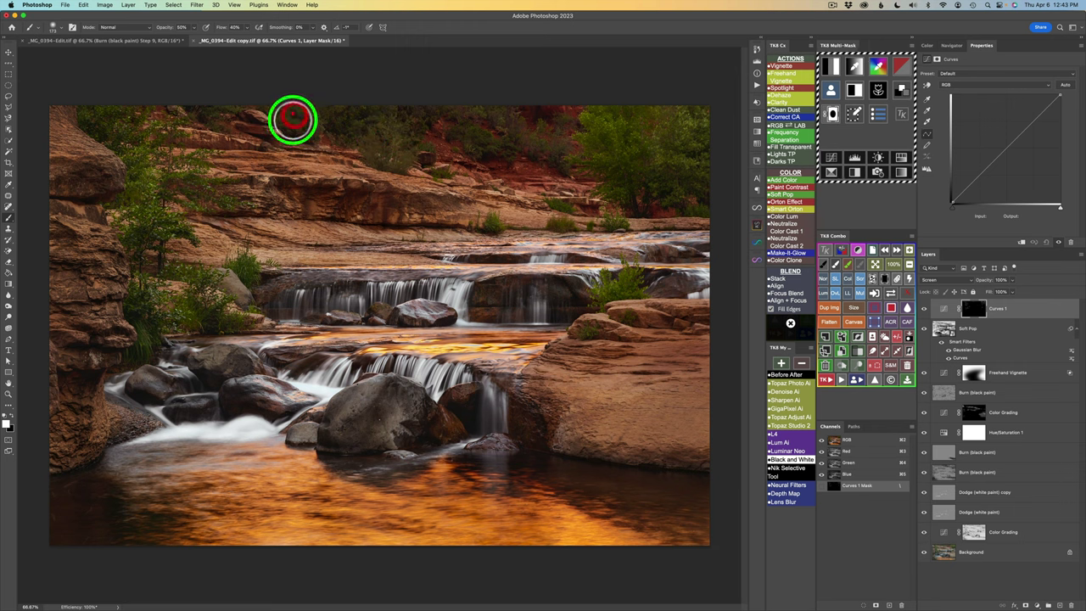
pyautogui.click(108, 109)
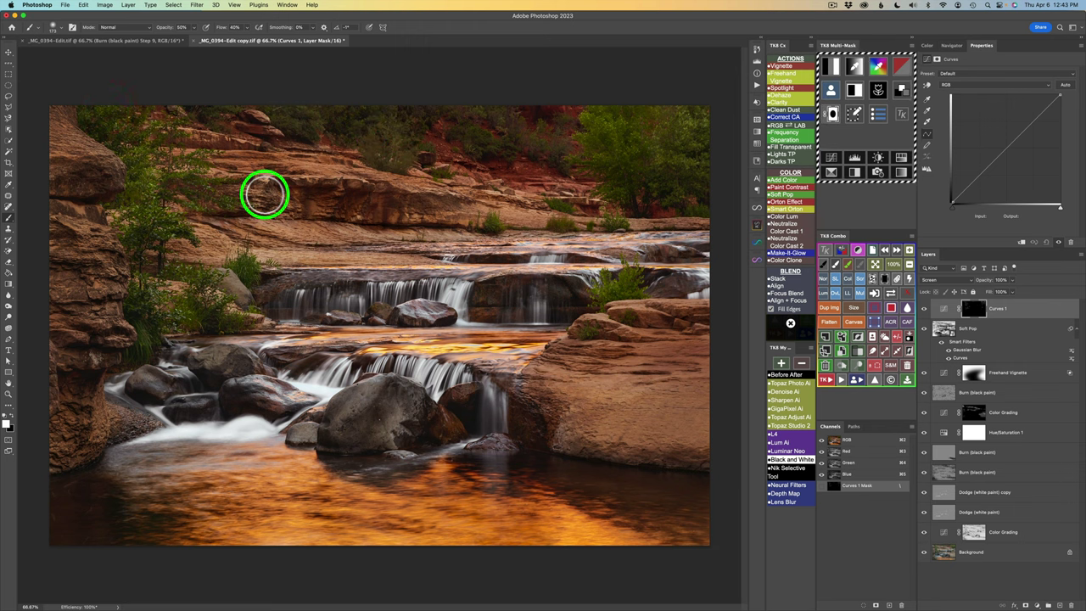
pyautogui.click(921, 312)
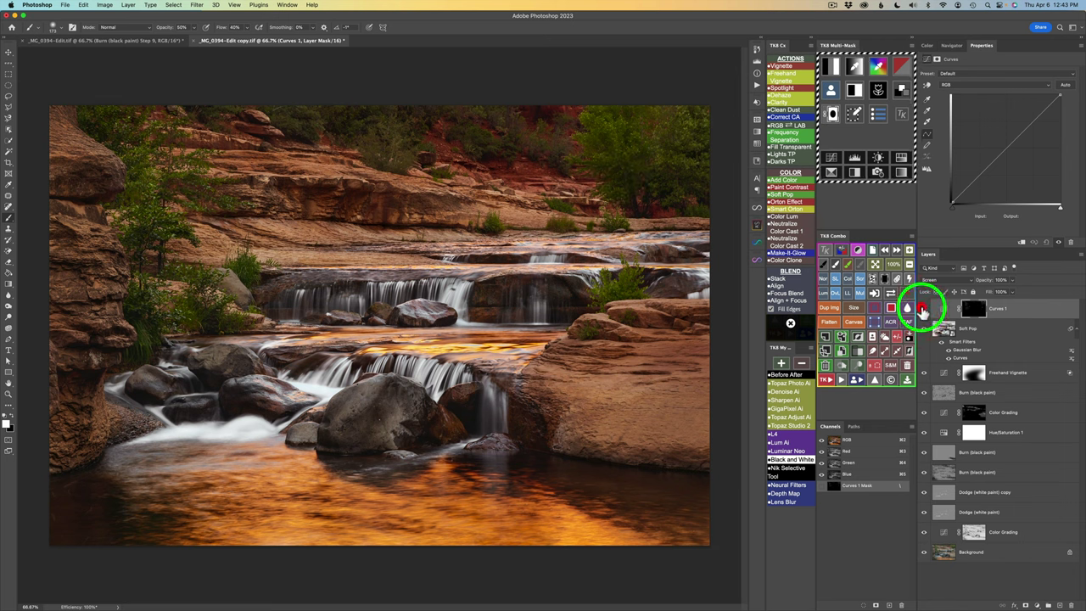
pyautogui.click(921, 312)
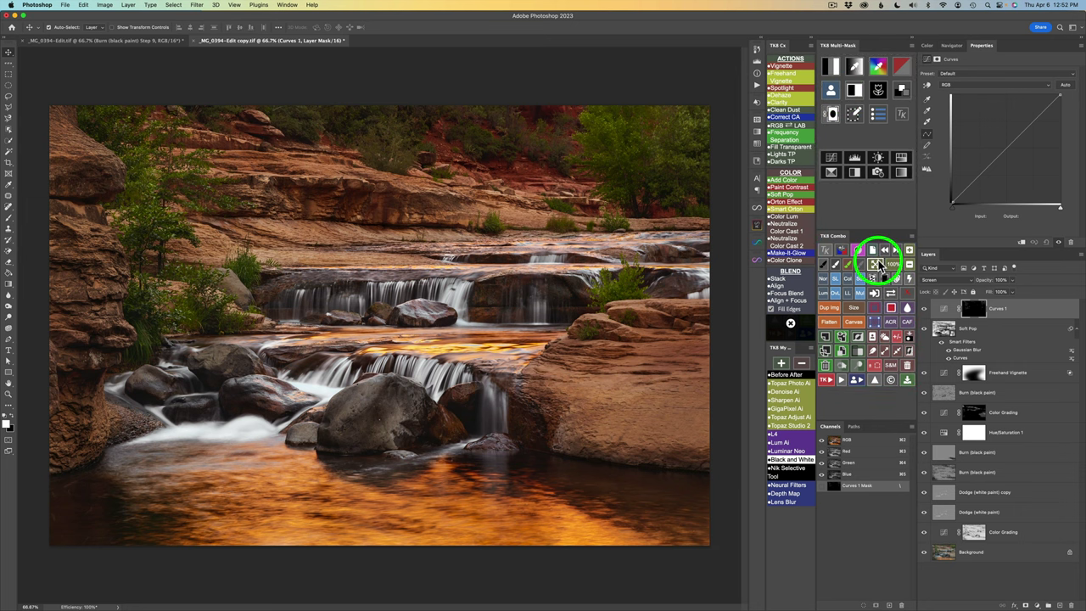
# - Add a Curves adjustment layer above Curves 1, with a black mask and Multiply blend mode
pyautogui.click(836, 155)
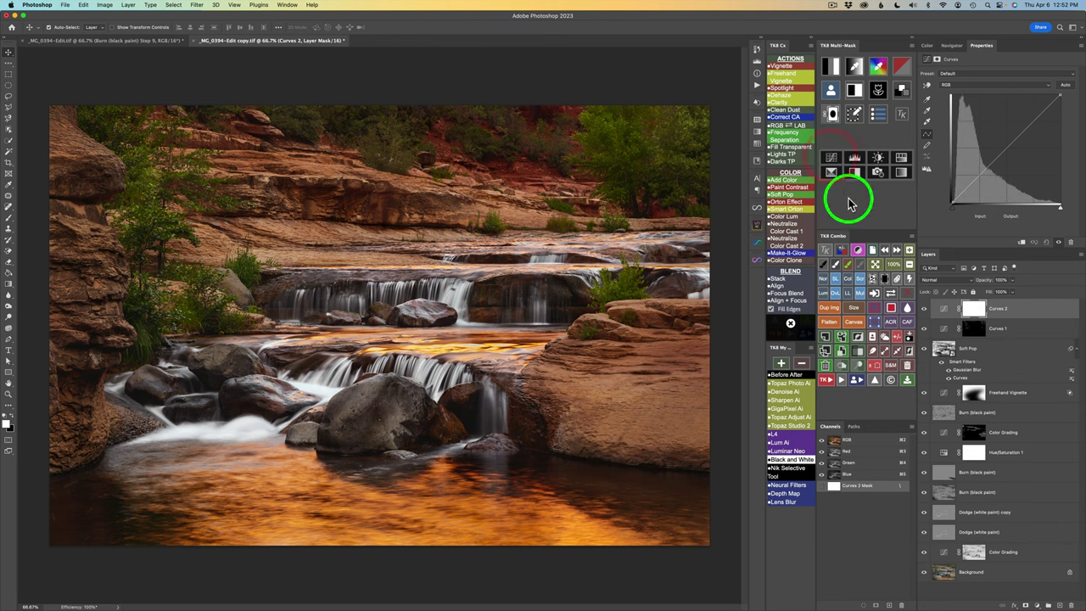
pyautogui.click(885, 278)
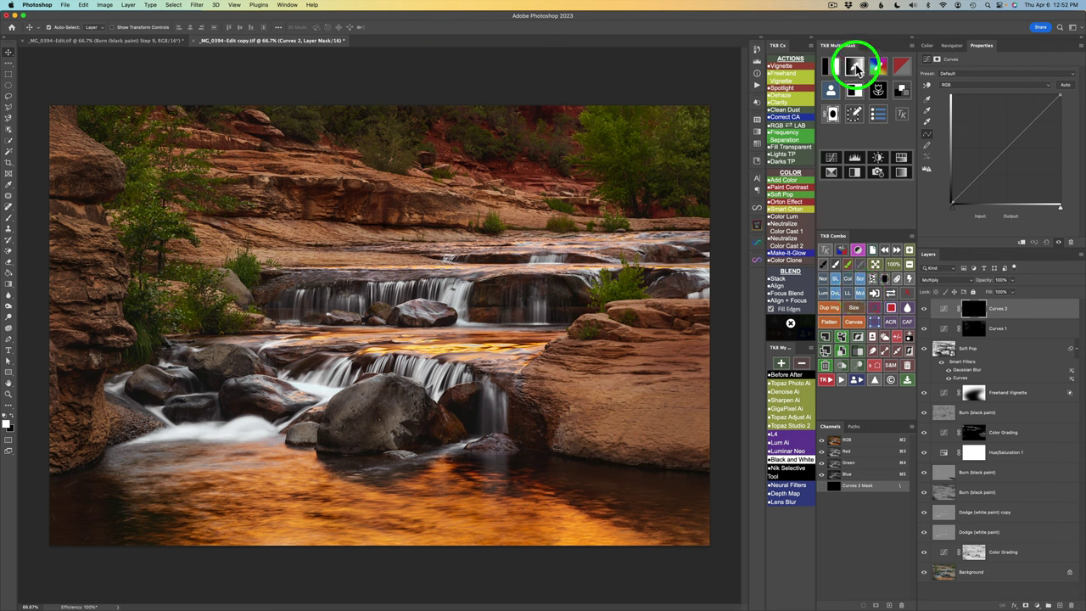
# - Generate a TK8 mask from a tone sampled on the light rock ledge, restrict it to brighter tones, and load it for painting on the Curves mask
pyautogui.click(857, 70)
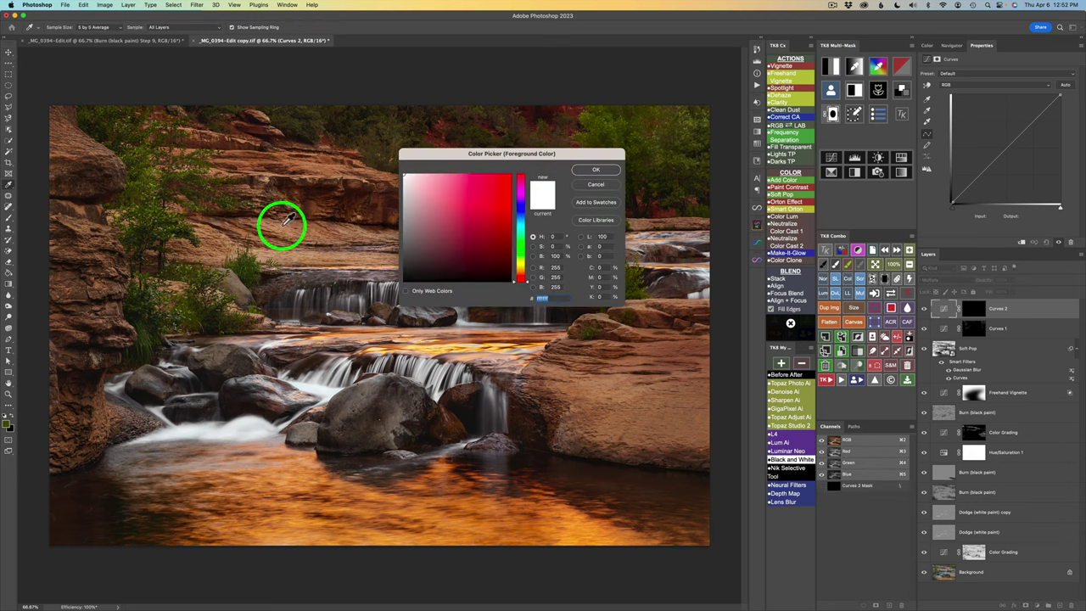
pyautogui.click(287, 221)
pyautogui.click(594, 169)
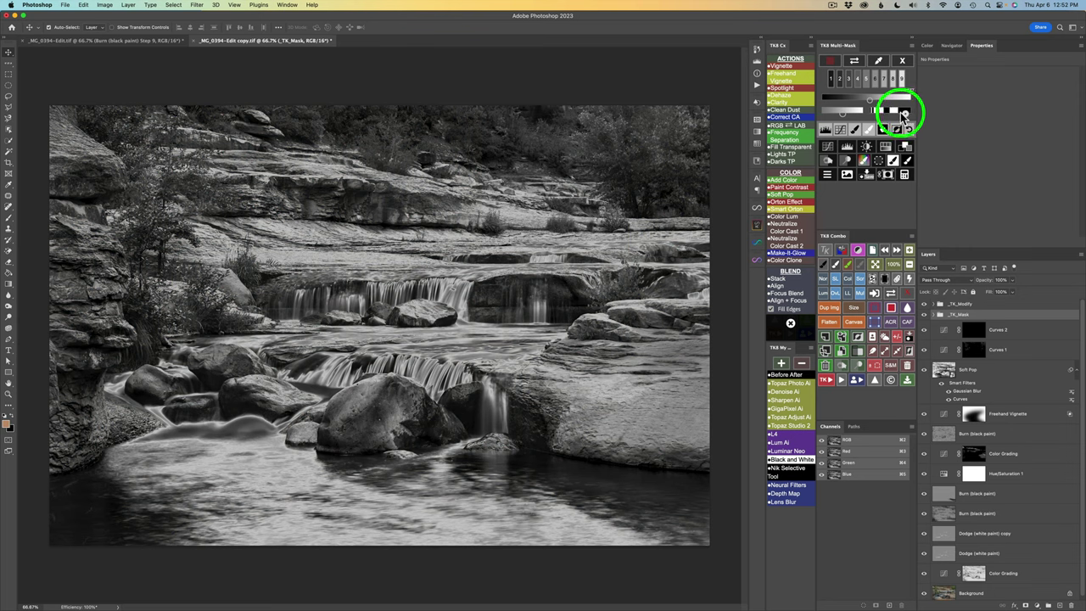
pyautogui.click(902, 114)
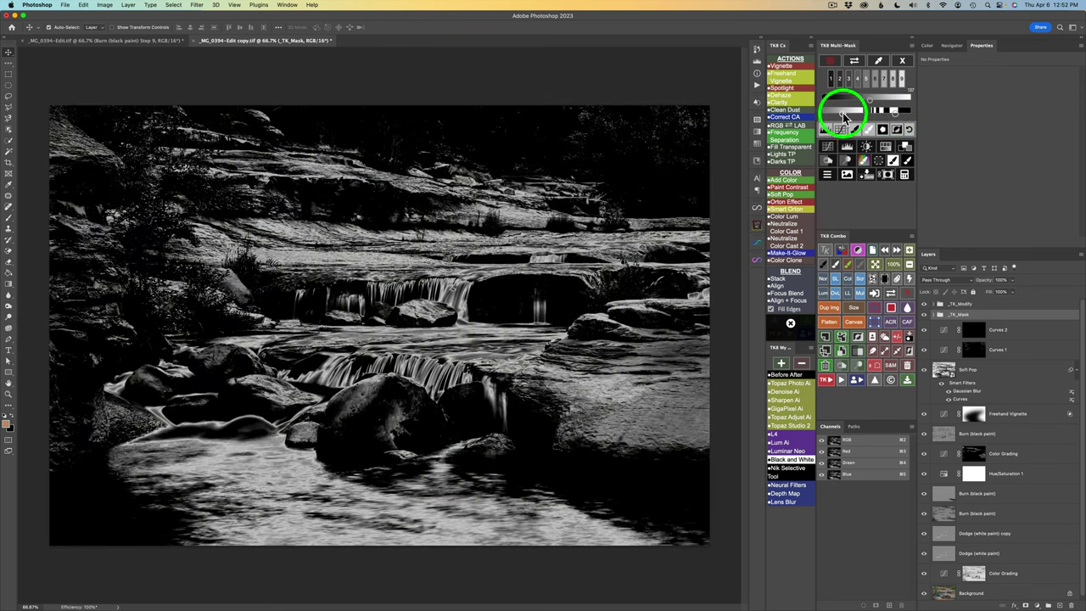
pyautogui.moveTo(843, 116); pyautogui.dragTo(857, 118)
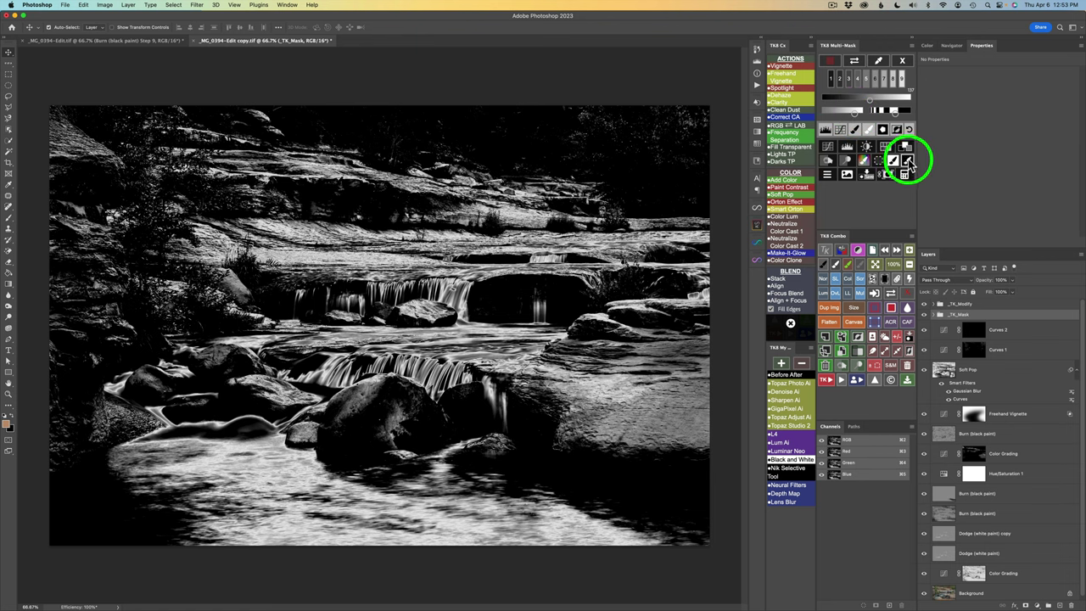
pyautogui.click(908, 161)
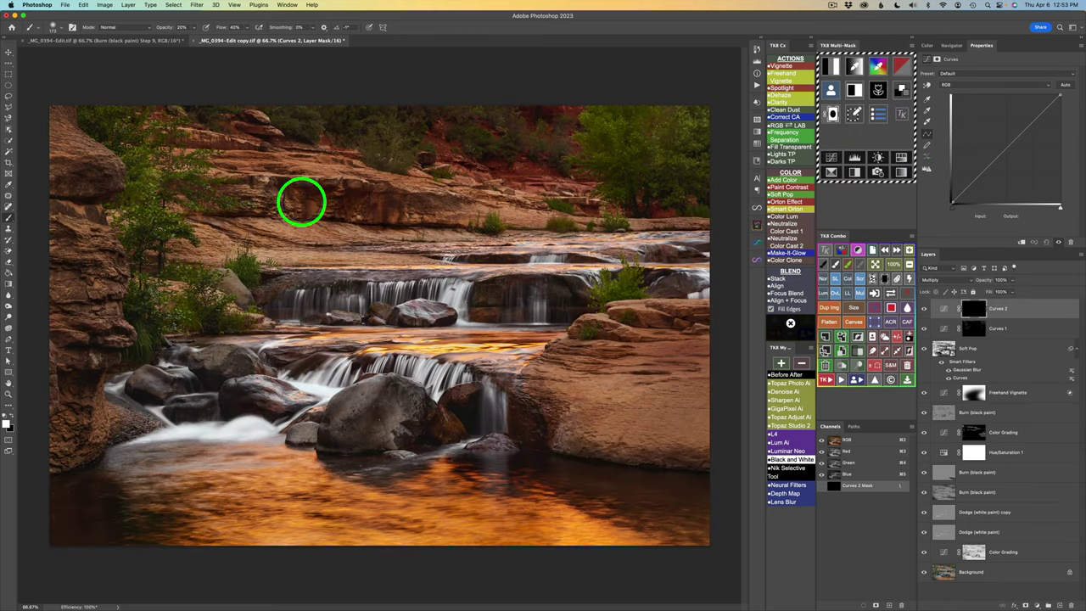
# - Paint white at 20% brush opacity on the Curves 2 mask over the background rock ledges to darken them, then compare with the layer hidden
pyautogui.press('2')
pyautogui.click(262, 138)
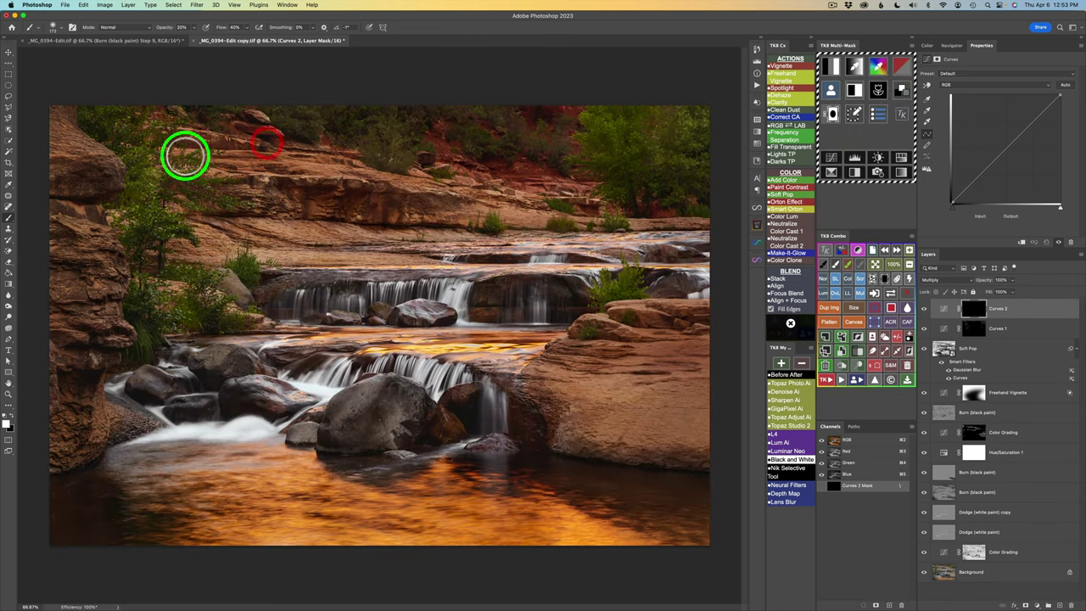
pyautogui.click(255, 158)
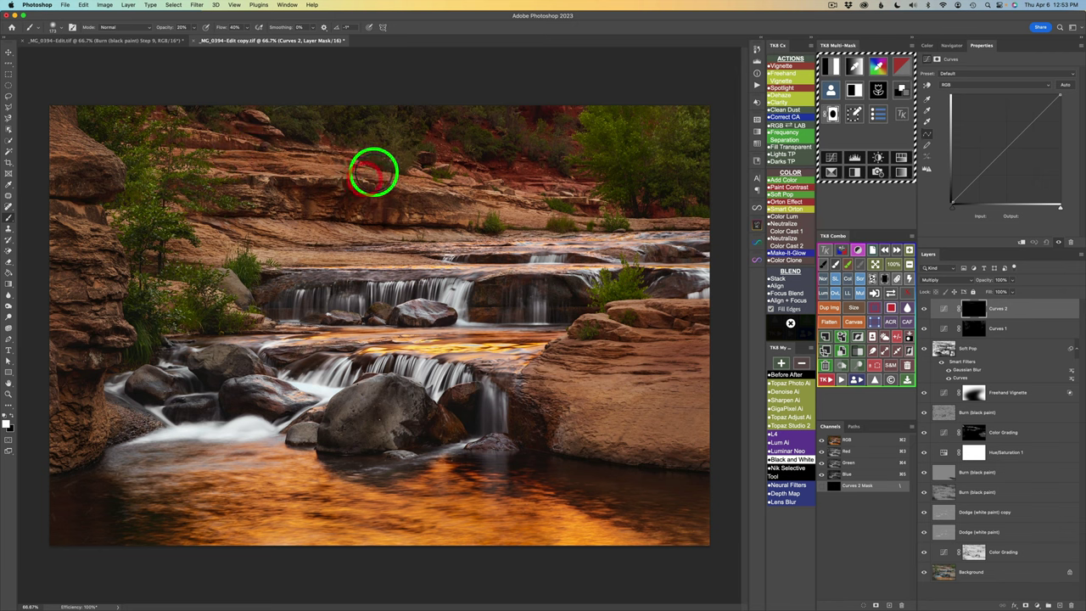
pyautogui.click(533, 213)
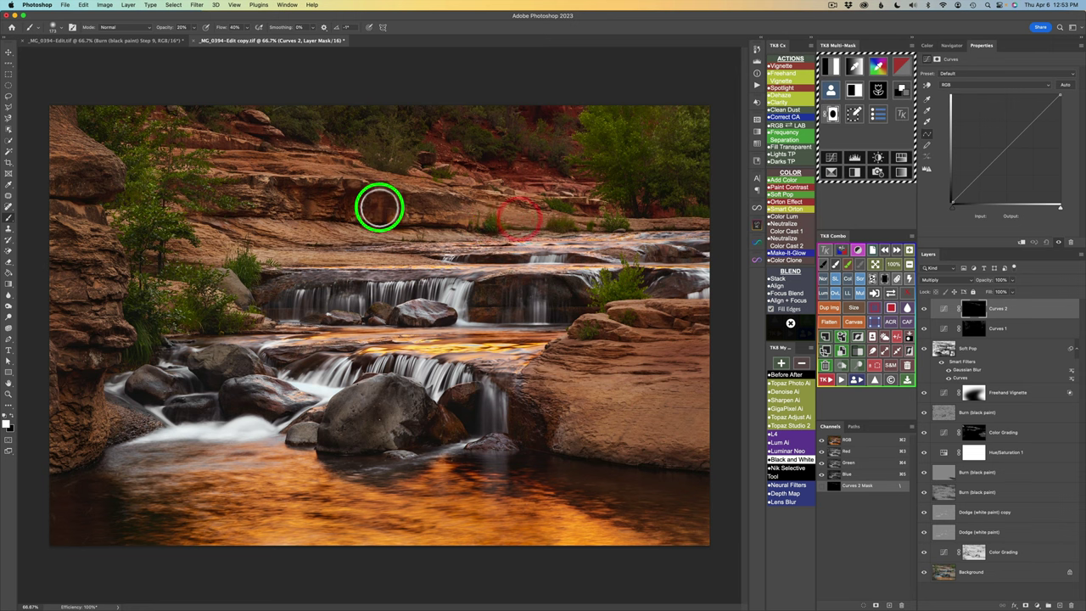
pyautogui.click(306, 206)
pyautogui.click(211, 184)
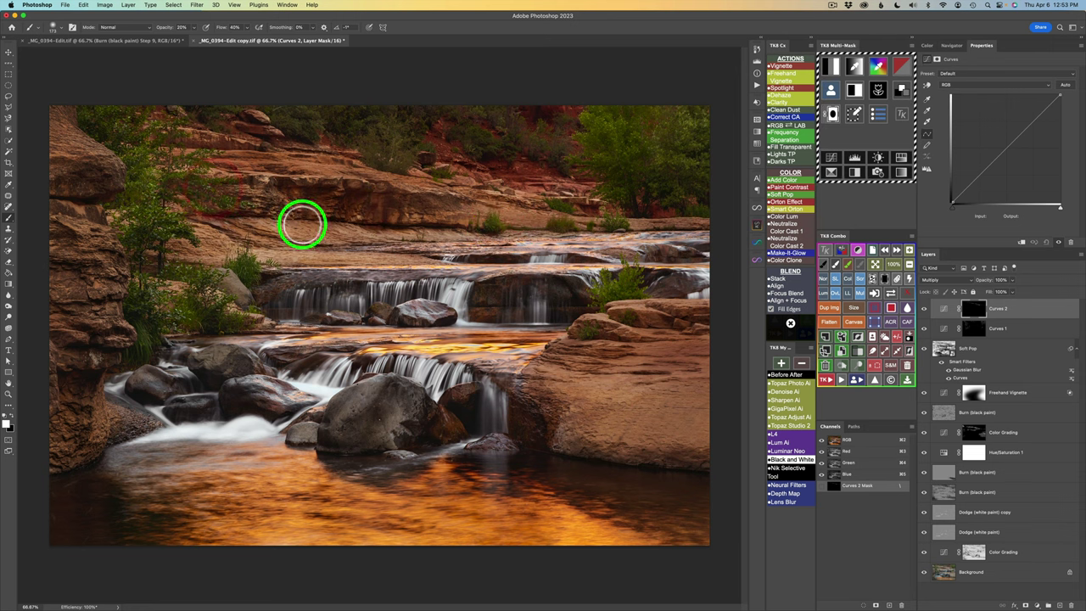
pyautogui.click(374, 230)
pyautogui.click(243, 233)
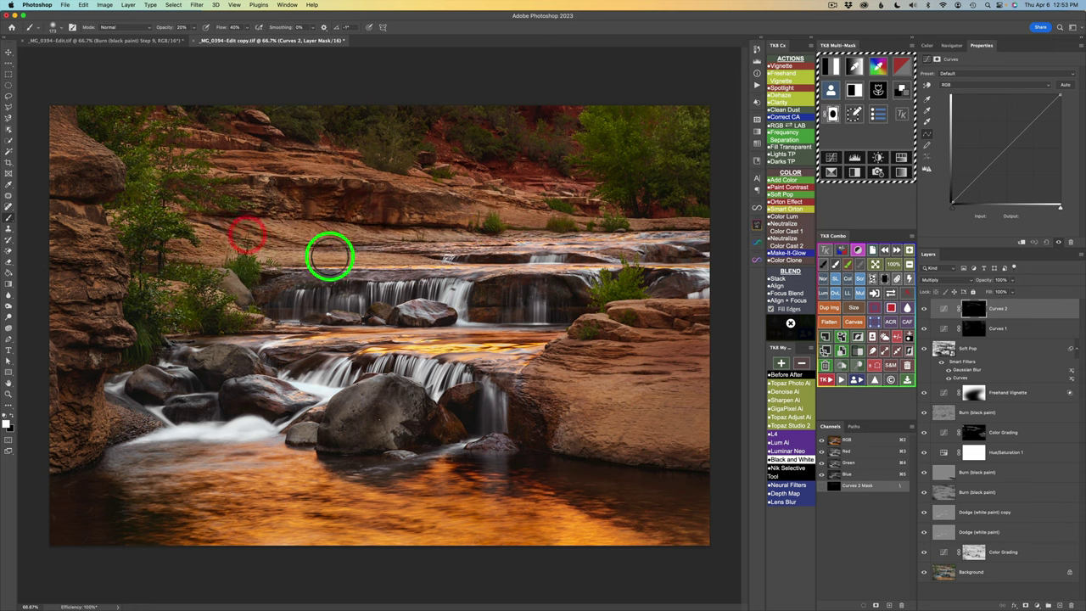
pyautogui.click(351, 254)
pyautogui.click(432, 265)
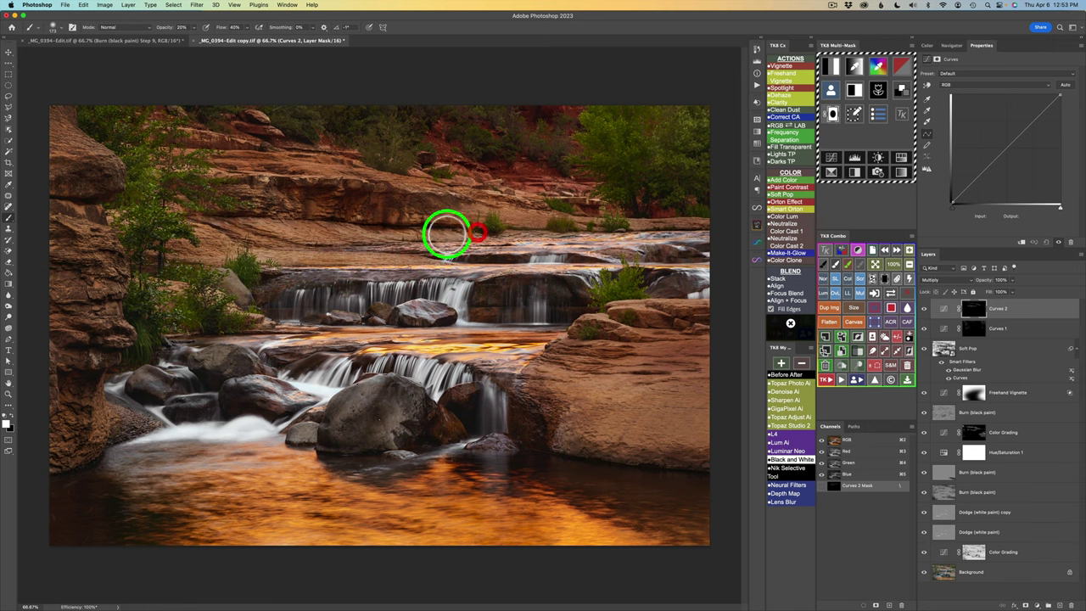
pyautogui.click(498, 242)
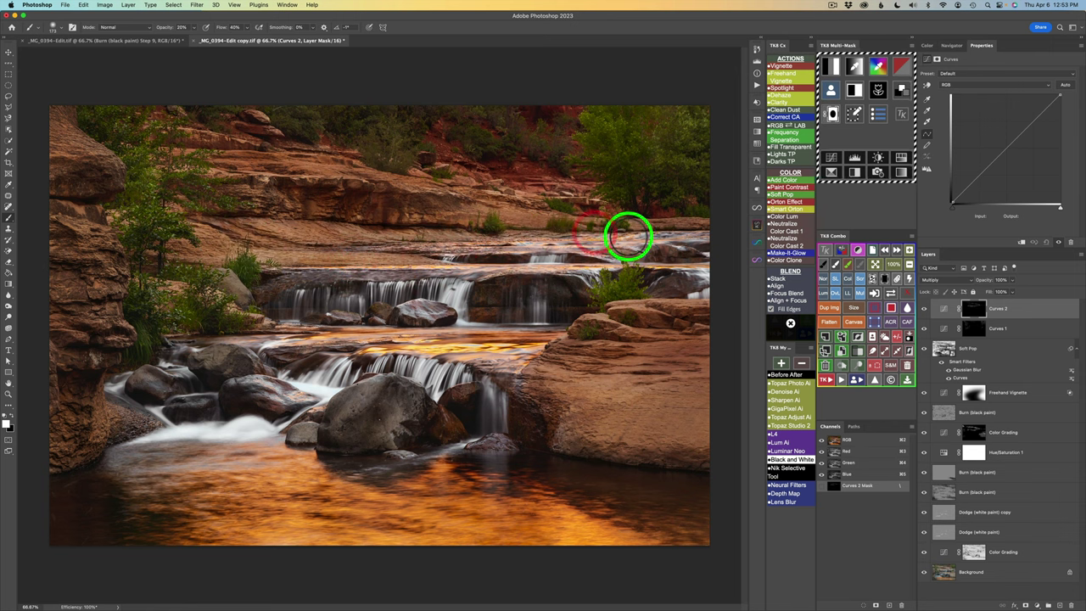
pyautogui.click(710, 238)
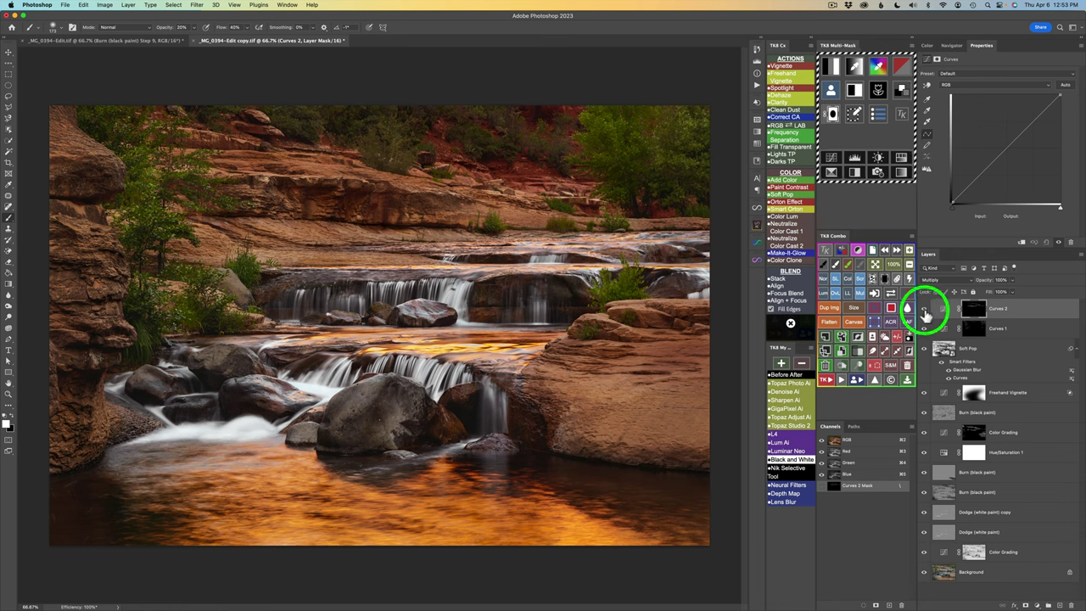
pyautogui.click(924, 311)
pyautogui.click(924, 310)
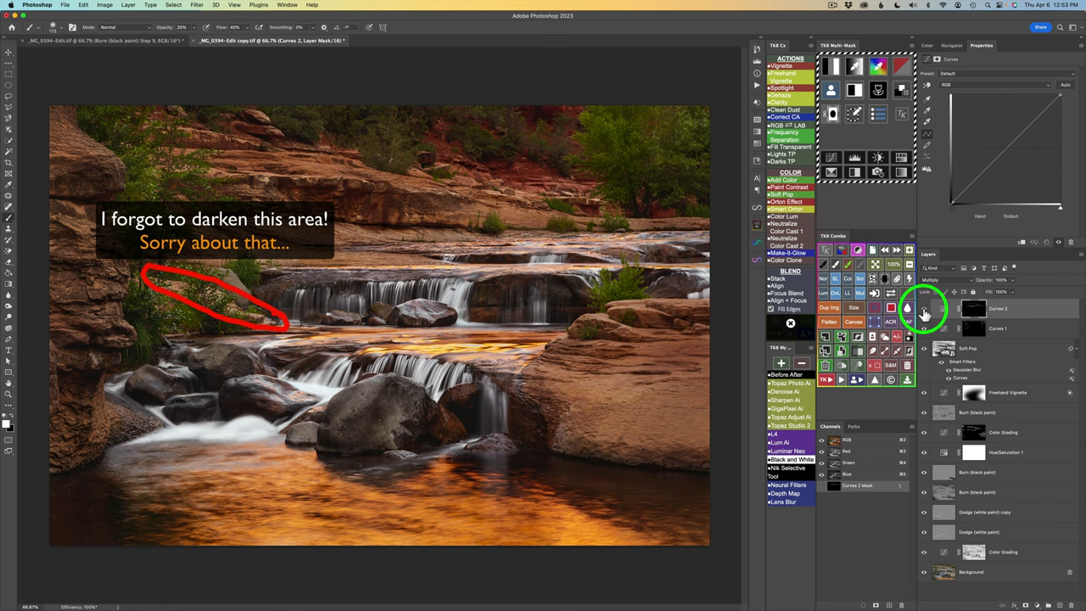
# - Add a TK8 Vignette layer above Curves 2 with an oval mask
pyautogui.click(784, 66)
pyautogui.click(601, 175)
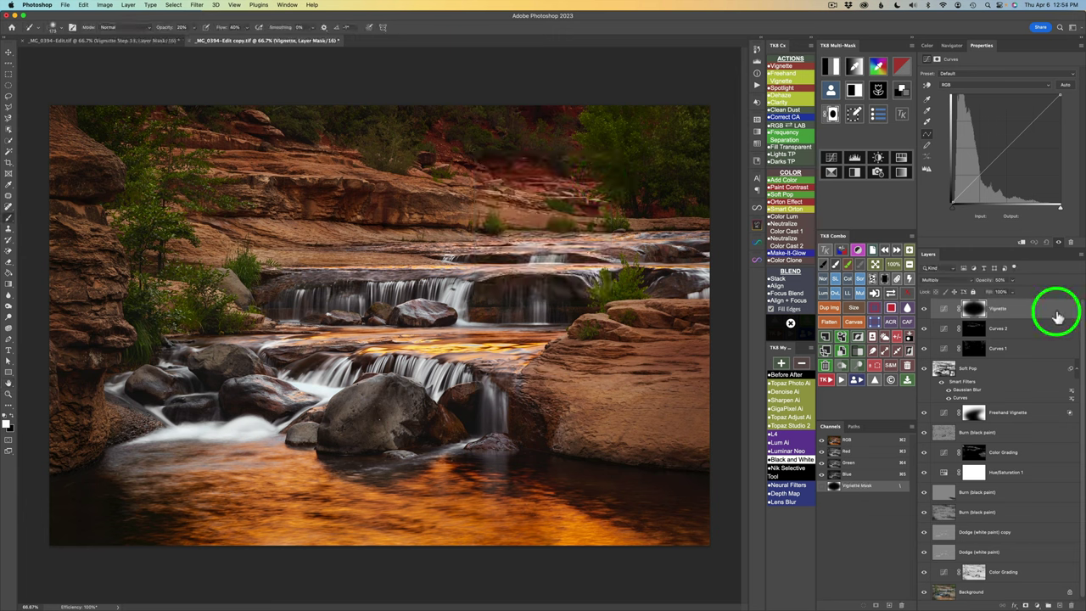
# - Protect dark tones from the vignette by splitting the underlying layer's black Blend If slider, and set the layer opacity to 18%
pyautogui.doubleClick(1057, 318)
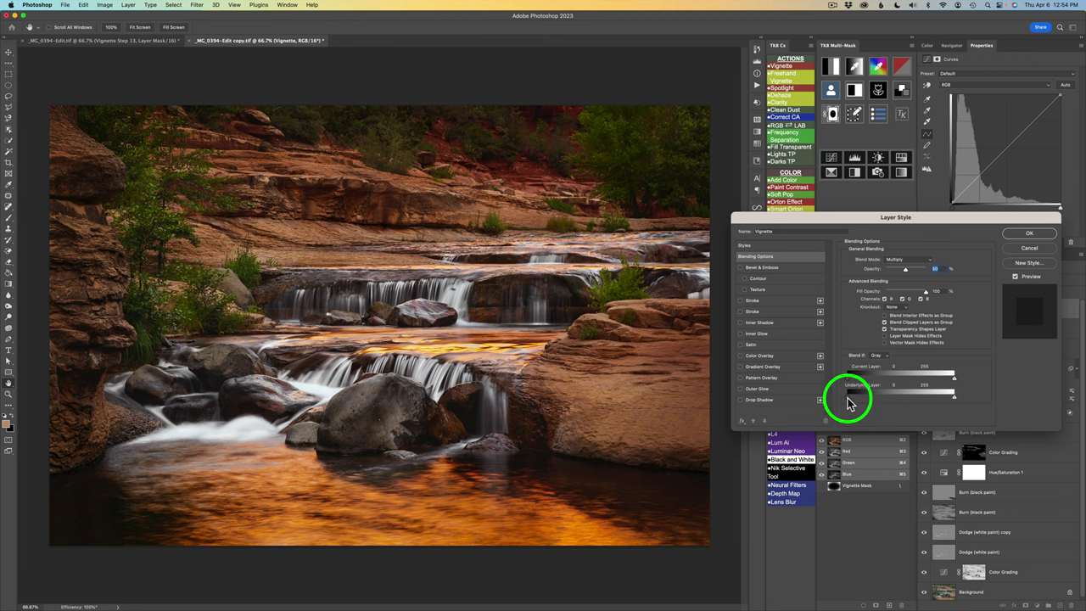
pyautogui.moveTo(849, 404); pyautogui.dragTo(856, 400)
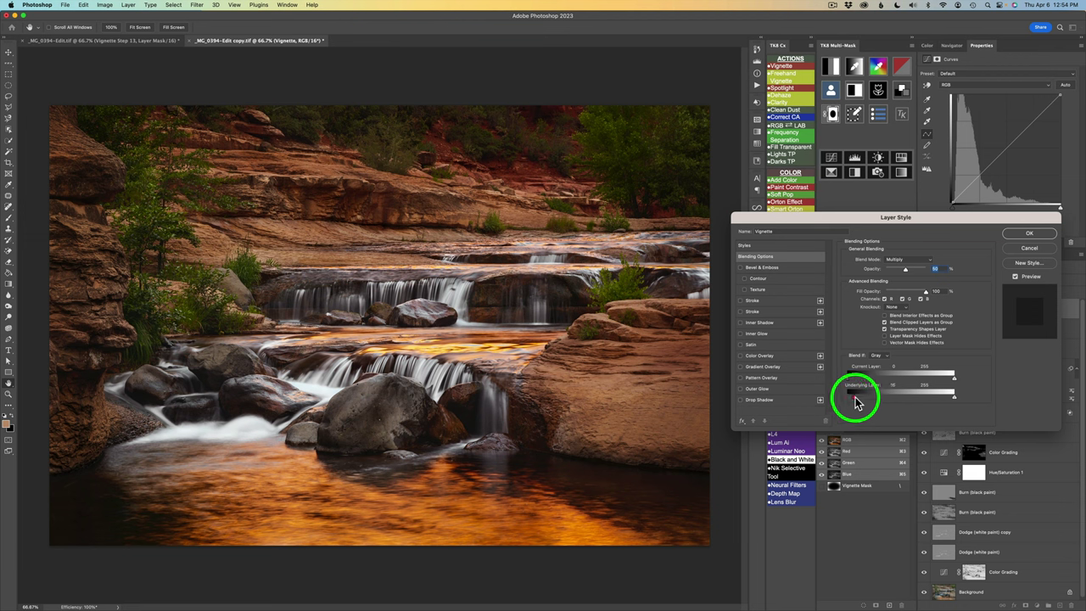
pyautogui.press('alt')
pyautogui.moveTo(855, 402); pyautogui.dragTo(887, 402)
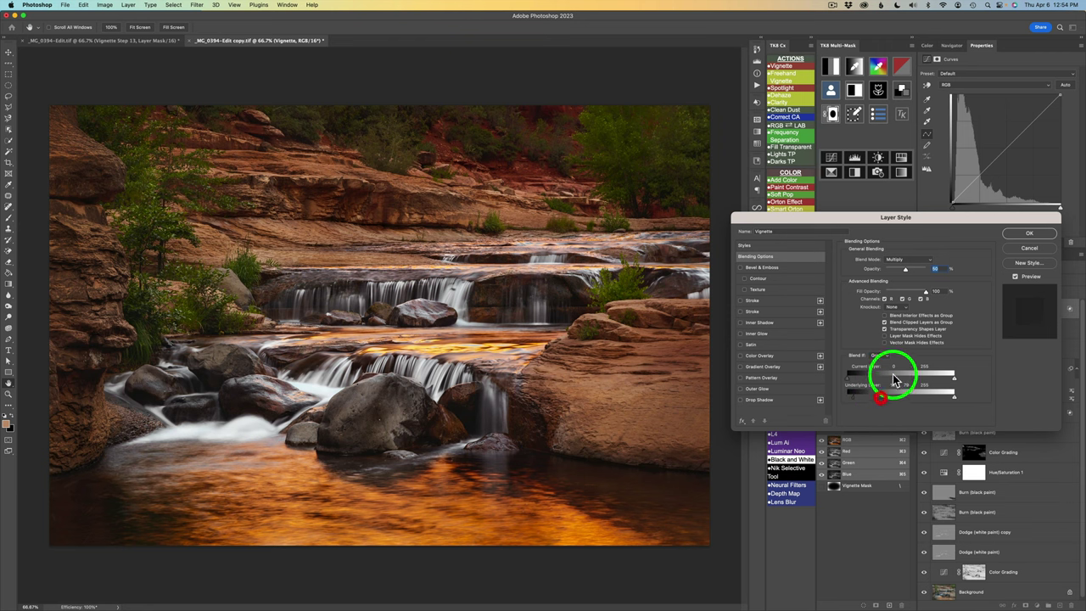
pyautogui.click(1030, 234)
pyautogui.moveTo(991, 280); pyautogui.dragTo(791, 377)
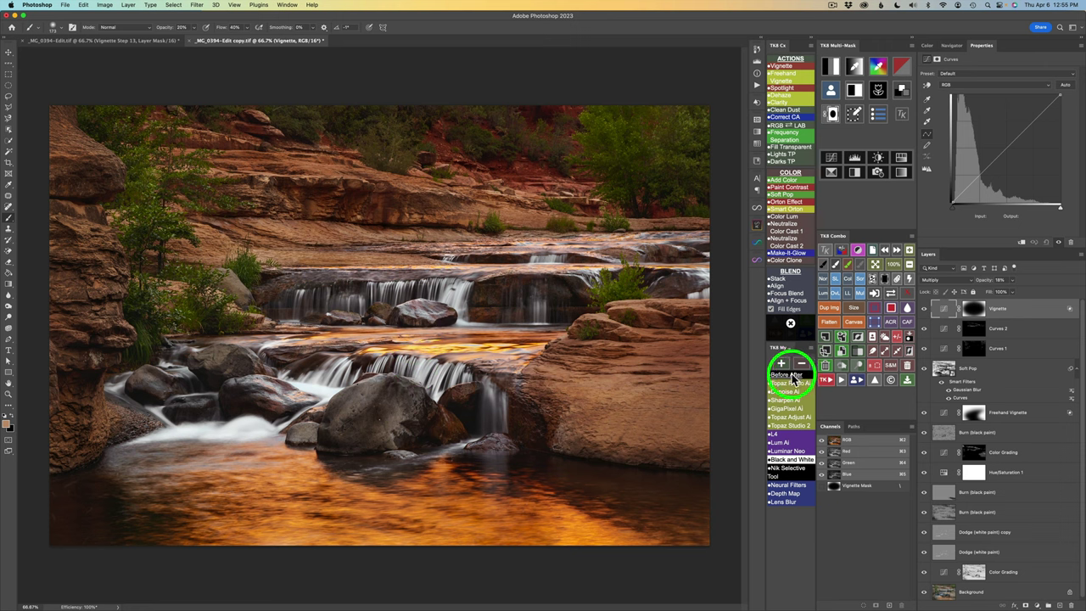
# - Compare the original background photo with the fully edited image using the Before After action
pyautogui.click(791, 377)
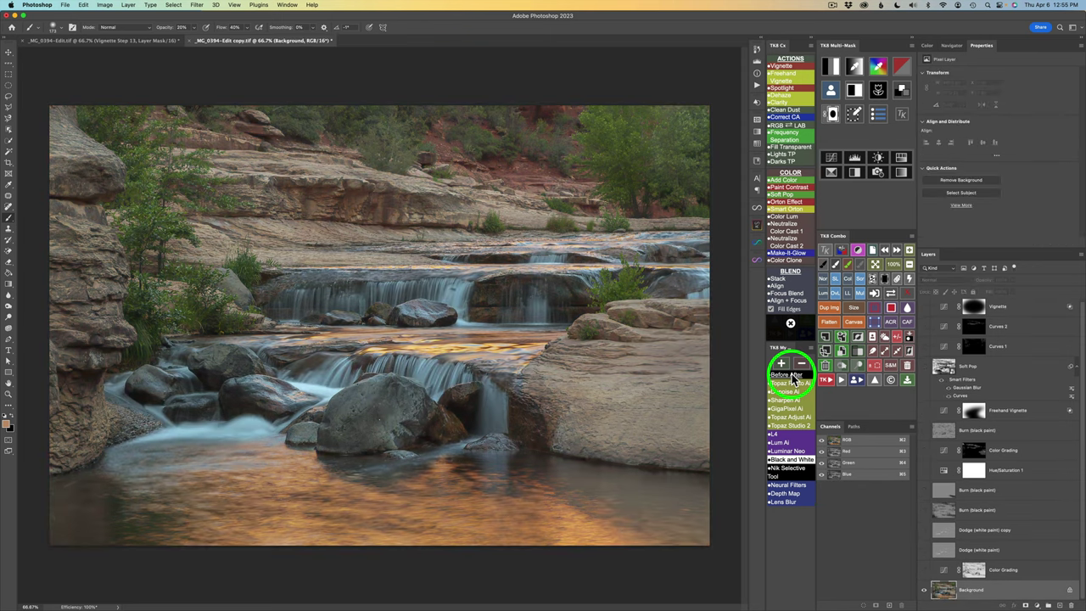
pyautogui.click(794, 377)
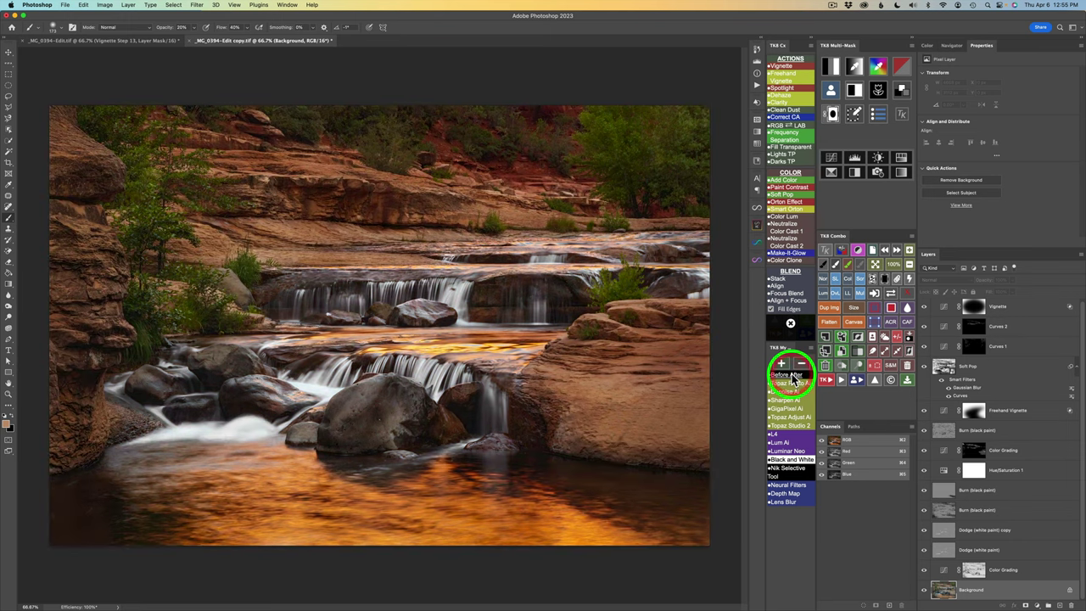